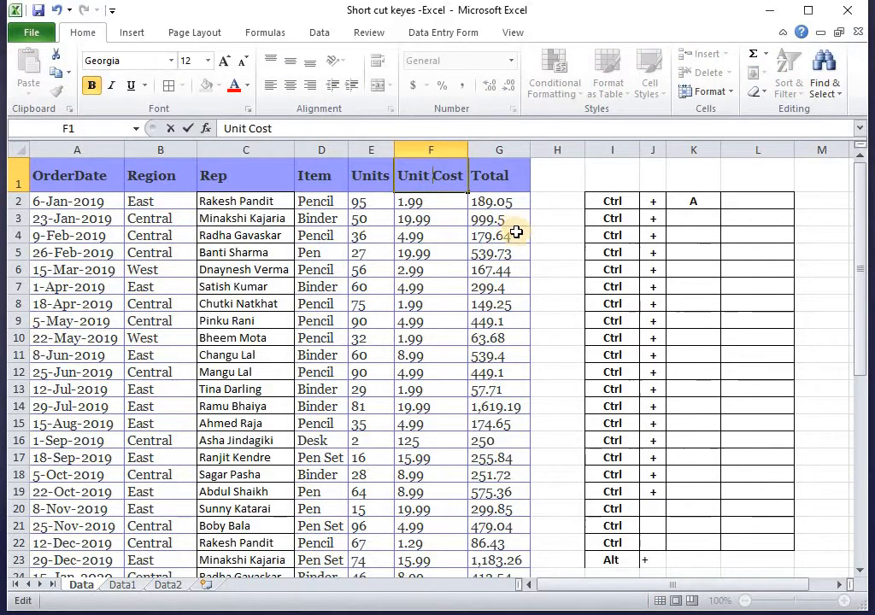
- Highlight the shortcut table in I2:L23 beside the order data, then return to its first row
{"action": "left_click", "coordinate": [509, 376]}
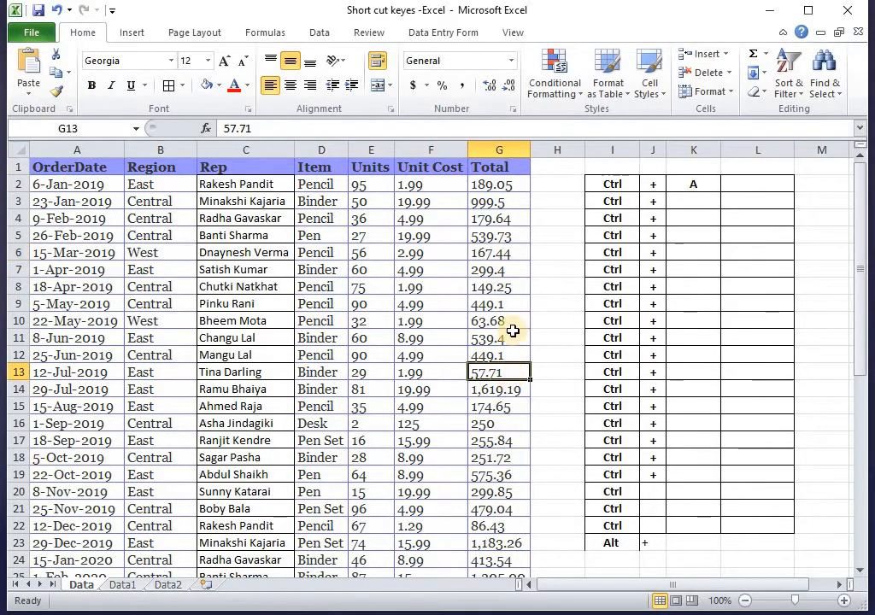
{"action": "left_click_drag", "start_coordinate": [612, 184], "coordinate": [787, 527]}
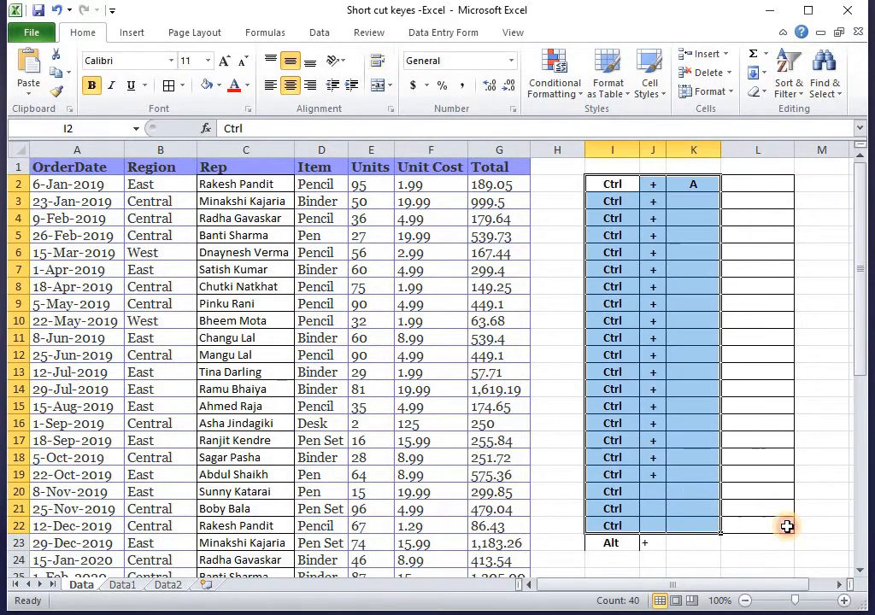
{"action": "left_click", "coordinate": [788, 527]}
{"action": "left_click_drag", "start_coordinate": [627, 185], "coordinate": [703, 537]}
{"action": "left_click", "coordinate": [756, 521]}
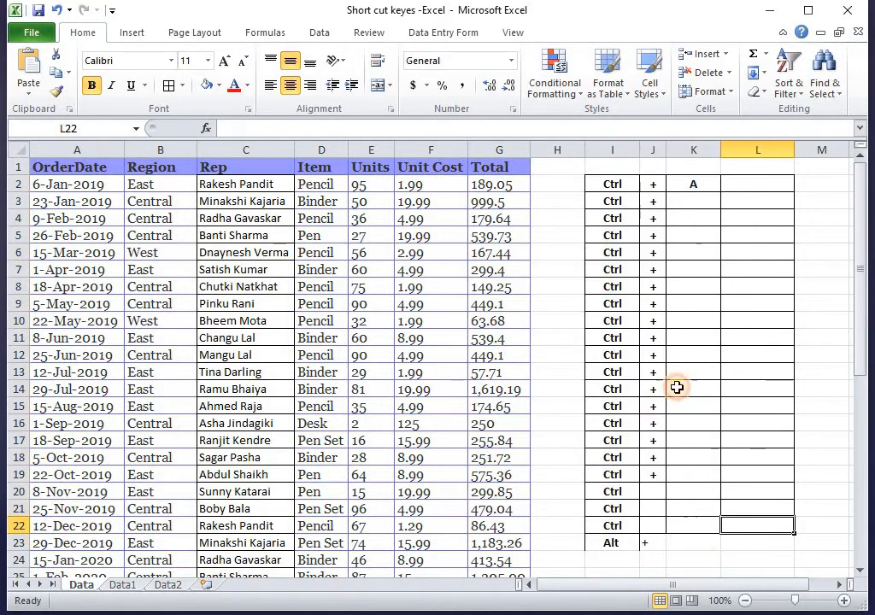
{"action": "left_click_drag", "start_coordinate": [617, 186], "coordinate": [743, 526]}
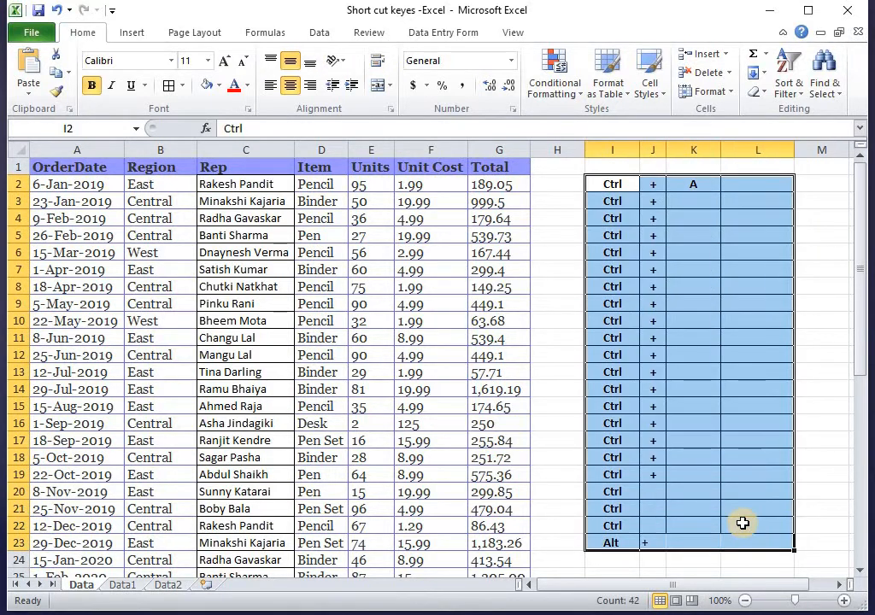
{"action": "left_click", "coordinate": [673, 200]}
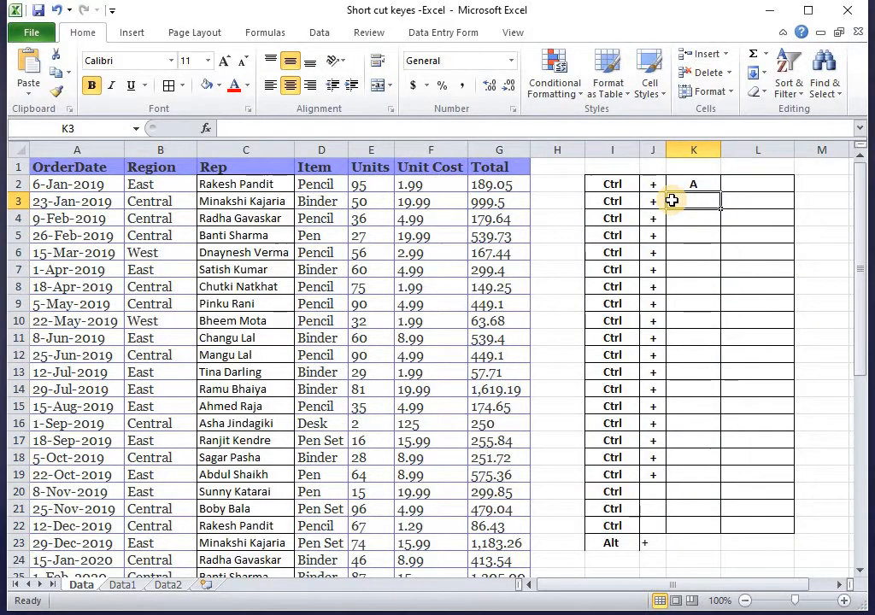
{"action": "key", "text": "Up"}
{"action": "key", "text": "Left"}
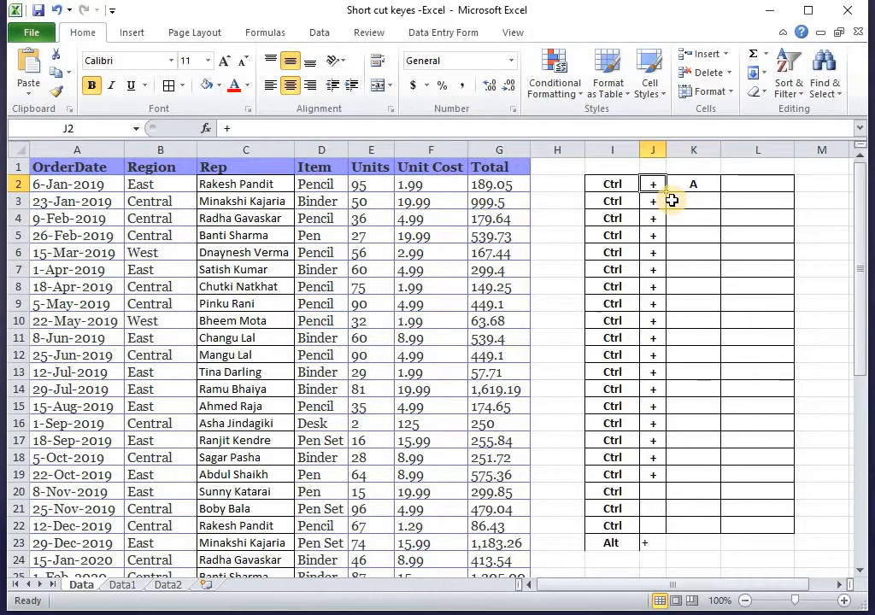
- Select the entire order data table from cell B7 and review how far the selection extends
{"action": "left_click", "coordinate": [379, 286]}
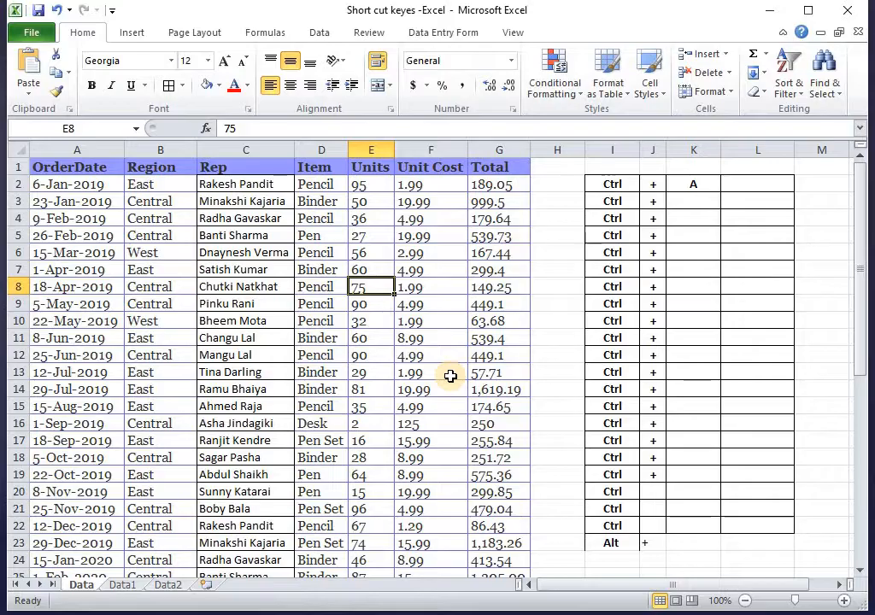
{"action": "left_click", "coordinate": [154, 270]}
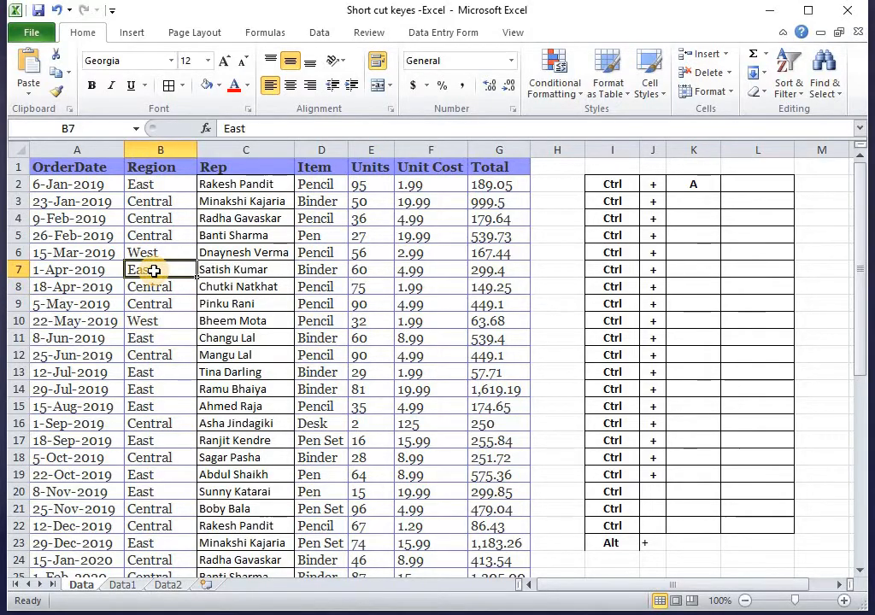
{"action": "key", "text": "ctrl+a"}
{"action": "left_click", "coordinate": [154, 270]}
{"action": "key", "text": "ctrl+a"}
{"action": "scroll", "coordinate": [336, 290], "scroll_direction": "down", "scroll_amount": 4}
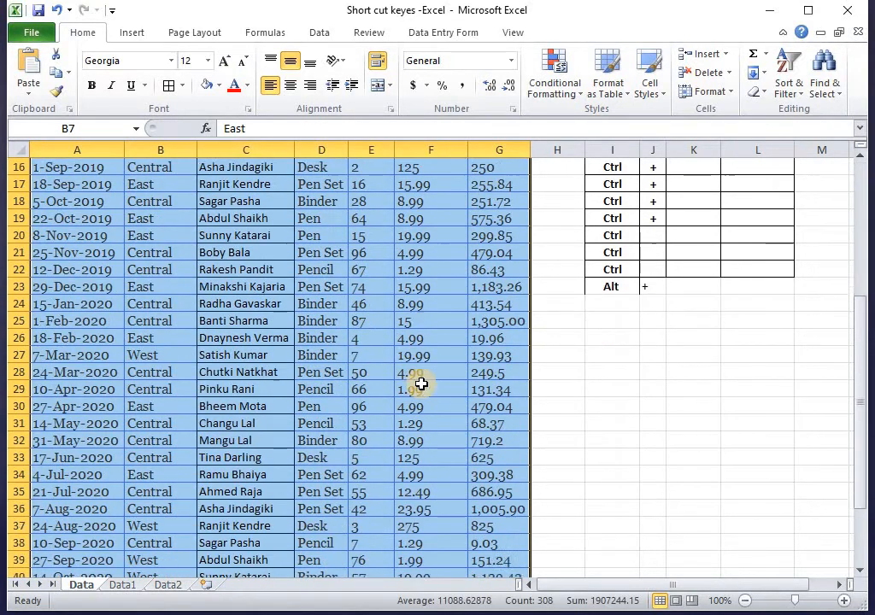
{"action": "scroll", "coordinate": [409, 385], "scroll_direction": "down", "scroll_amount": 5}
- Enter the filler text ;'l;' in F47 and ;kl;kl in F49 below the order data
{"action": "left_click", "coordinate": [399, 493]}
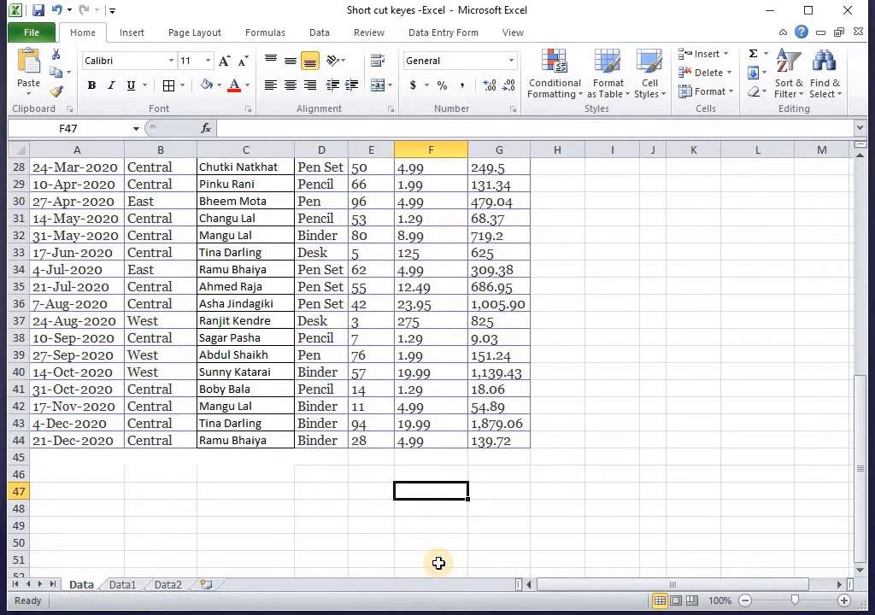
{"action": "type", "text": ";'l;'"}
{"action": "left_click", "coordinate": [444, 527]}
{"action": "type", "text": ";kl;kl"}
- Select the entire order data table from cell E42, then return to the table's first rows
{"action": "left_click", "coordinate": [375, 406]}
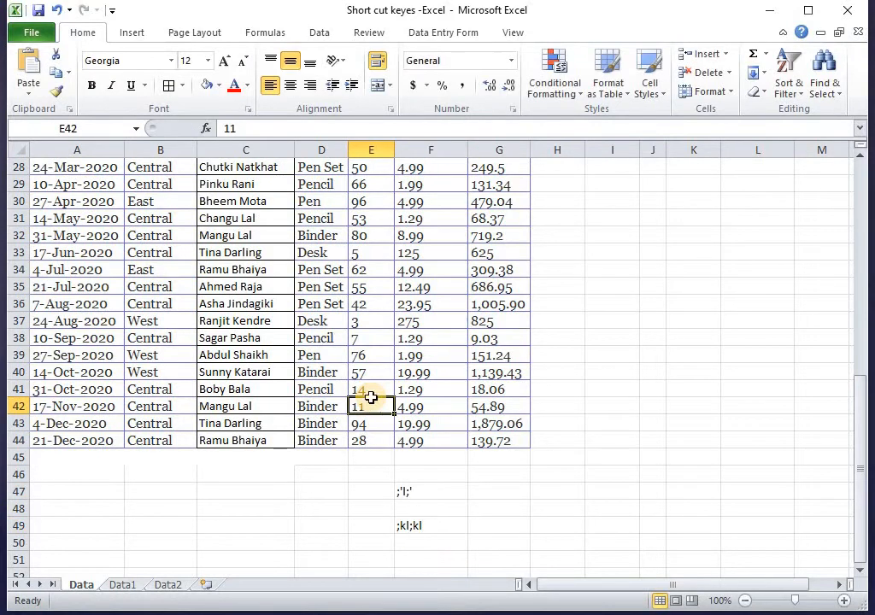
{"action": "key", "text": "ctrl+a"}
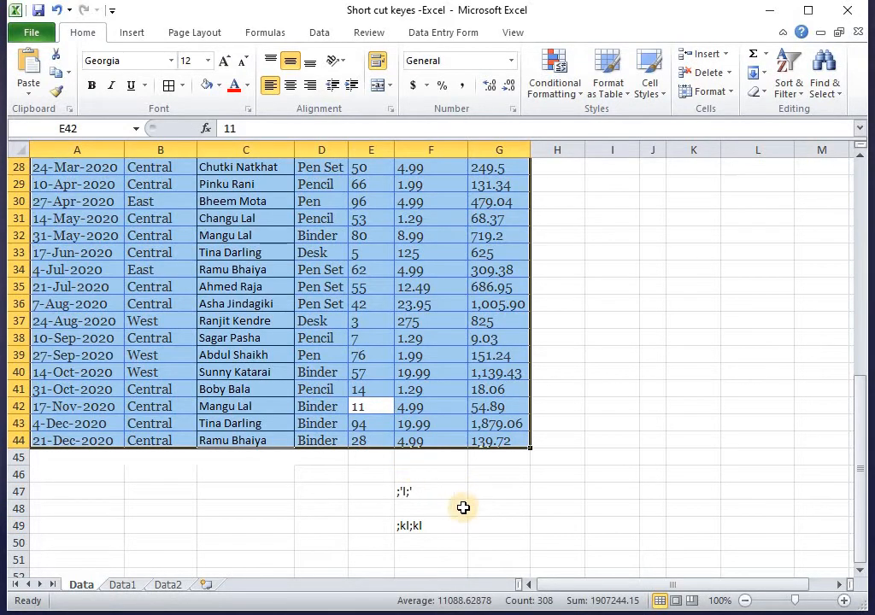
{"action": "scroll", "coordinate": [463, 508], "scroll_direction": "up", "scroll_amount": 7}
{"action": "left_click", "coordinate": [205, 286]}
{"action": "left_click", "coordinate": [64, 167]}
{"action": "scroll", "coordinate": [112, 221], "scroll_direction": "up", "scroll_amount": 2}
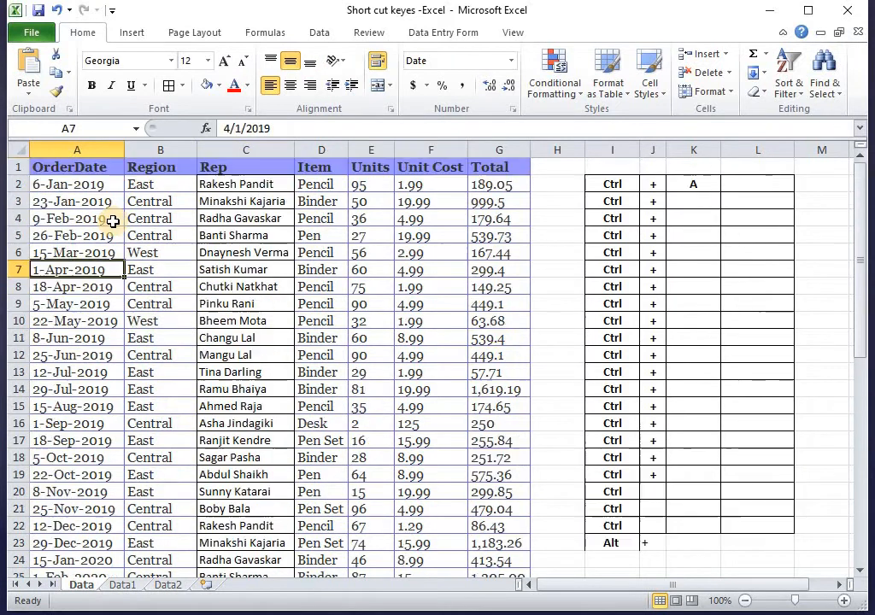
{"action": "left_click", "coordinate": [222, 306]}
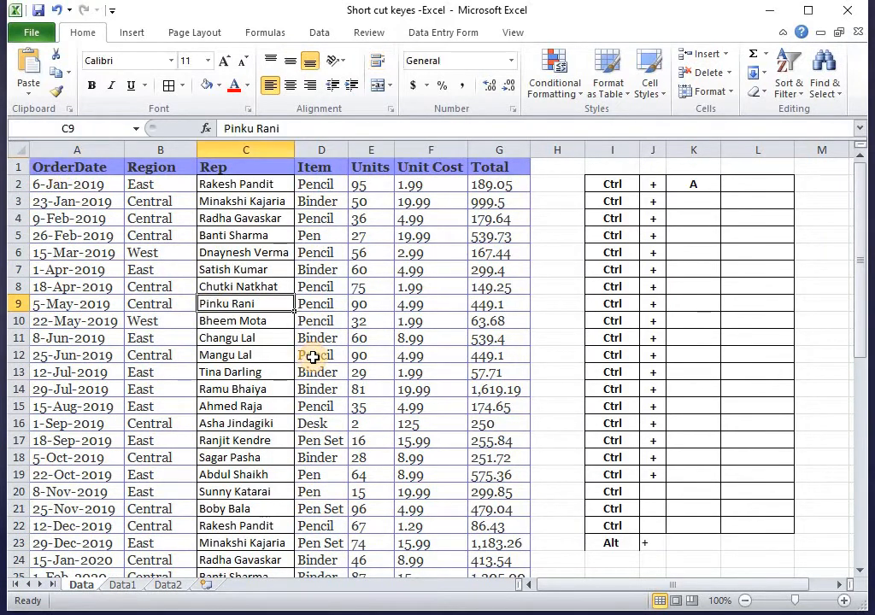
- Delete the filler entries in F46:F52 below the order data
{"action": "left_click", "coordinate": [61, 183]}
{"action": "scroll", "coordinate": [376, 344], "scroll_direction": "down", "scroll_amount": 12}
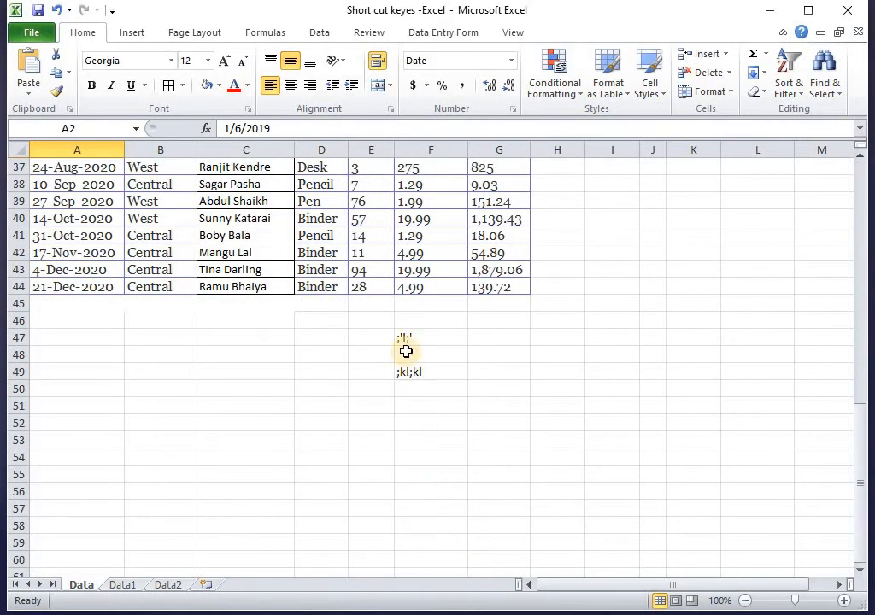
{"action": "left_click_drag", "start_coordinate": [430, 320], "coordinate": [431, 422]}
{"action": "key", "text": "Delete"}
- Select the entire order data table from cell A5 and review the selection down to the last record
{"action": "scroll", "coordinate": [438, 422], "scroll_direction": "up", "scroll_amount": 12}
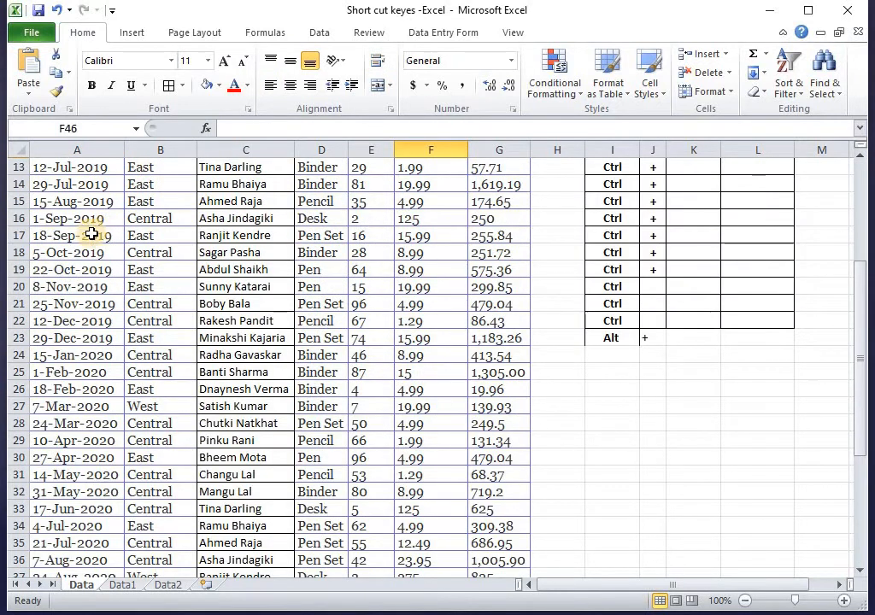
{"action": "left_click", "coordinate": [334, 457]}
{"action": "scroll", "coordinate": [371, 446], "scroll_direction": "down", "scroll_amount": 4}
{"action": "scroll", "coordinate": [375, 444], "scroll_direction": "up", "scroll_amount": 4}
{"action": "scroll", "coordinate": [393, 446], "scroll_direction": "down", "scroll_amount": 7}
{"action": "scroll", "coordinate": [384, 438], "scroll_direction": "down", "scroll_amount": 2}
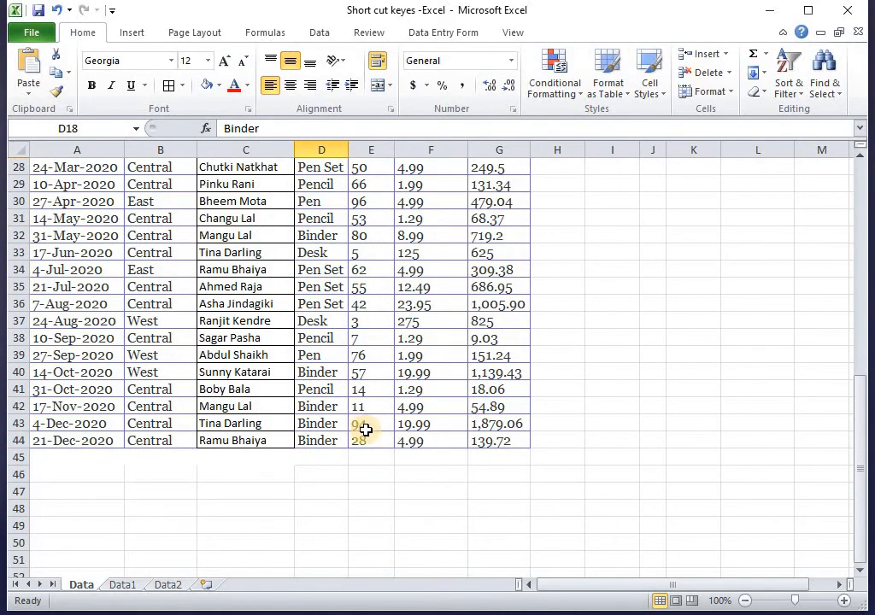
{"action": "scroll", "coordinate": [362, 430], "scroll_direction": "up", "scroll_amount": 9}
{"action": "left_click", "coordinate": [95, 239]}
{"action": "key", "text": "ctrl+a"}
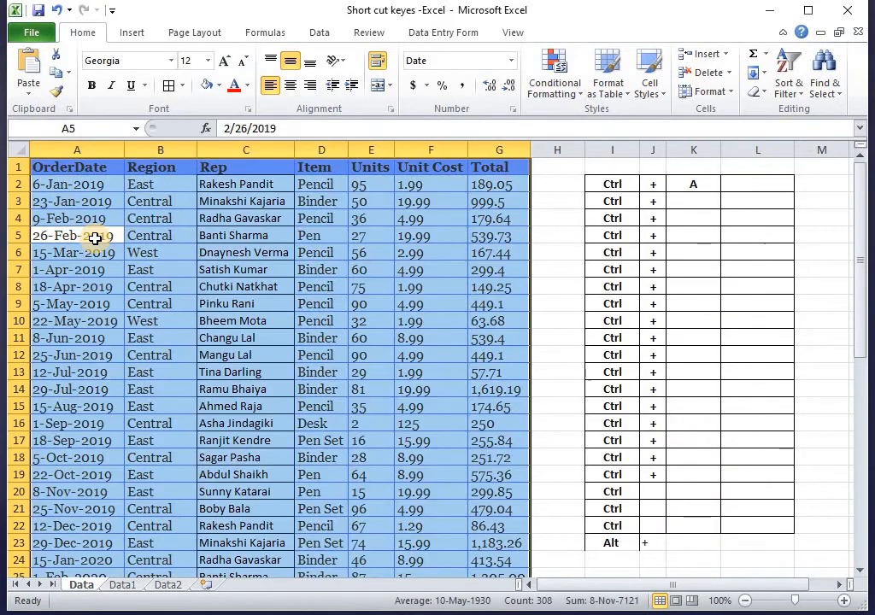
{"action": "scroll", "coordinate": [205, 288], "scroll_direction": "down", "scroll_amount": 7}
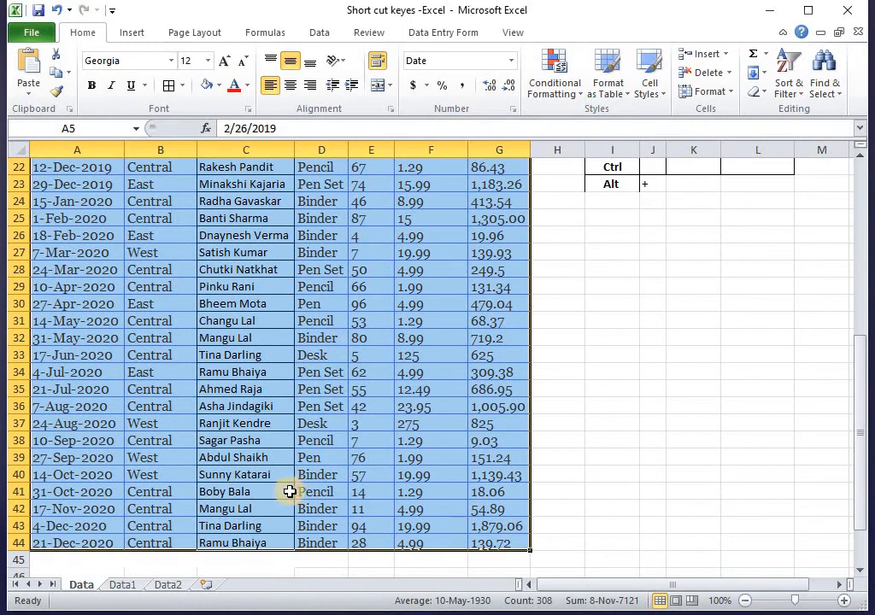
{"action": "scroll", "coordinate": [179, 342], "scroll_direction": "up", "scroll_amount": 7}
- Go through the header cells from OrderDate to Unit Cost and browse the records down to row 38
{"action": "left_click", "coordinate": [67, 168]}
{"action": "key", "text": "Right"}
{"action": "key", "text": "Right"}
{"action": "key", "text": "Right"}
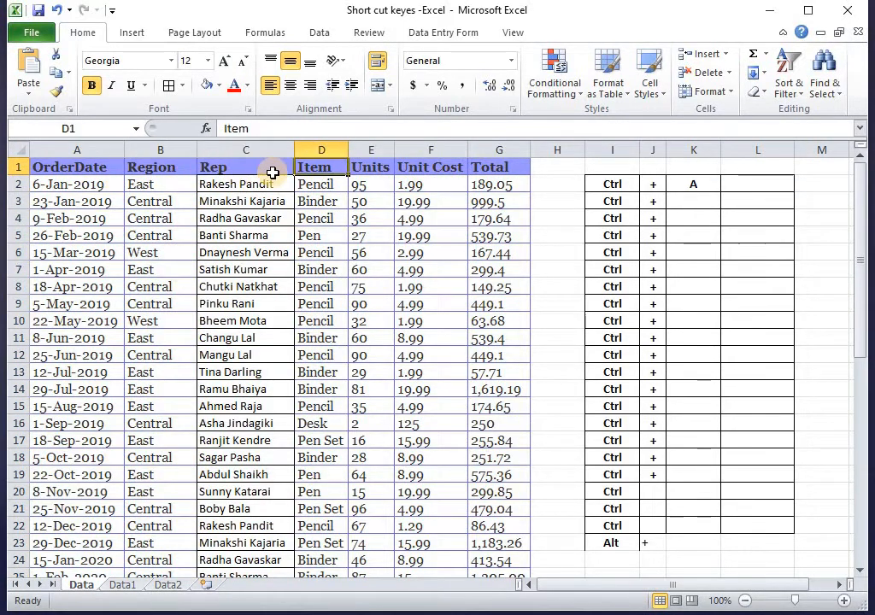
{"action": "key", "text": "Right"}
{"action": "key", "text": "Right"}
{"action": "left_click", "coordinate": [146, 422]}
{"action": "scroll", "coordinate": [427, 488], "scroll_direction": "down", "scroll_amount": 6}
{"action": "left_click", "coordinate": [423, 489]}
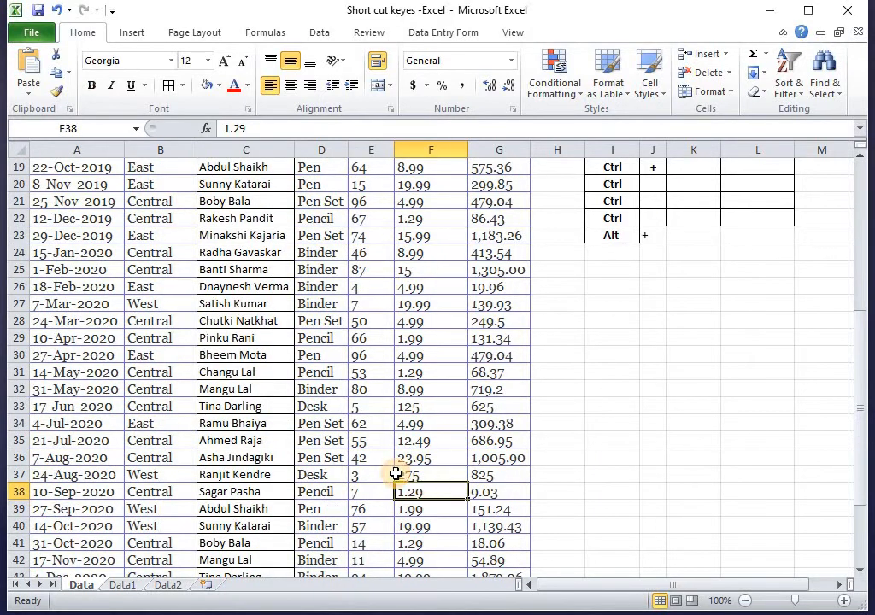
- Select the entire order data table from cell D15, then go to cell K3 of the shortcut table
{"action": "scroll", "coordinate": [332, 408], "scroll_direction": "up", "scroll_amount": 6}
{"action": "left_click", "coordinate": [331, 410]}
{"action": "key", "text": "ctrl+a"}
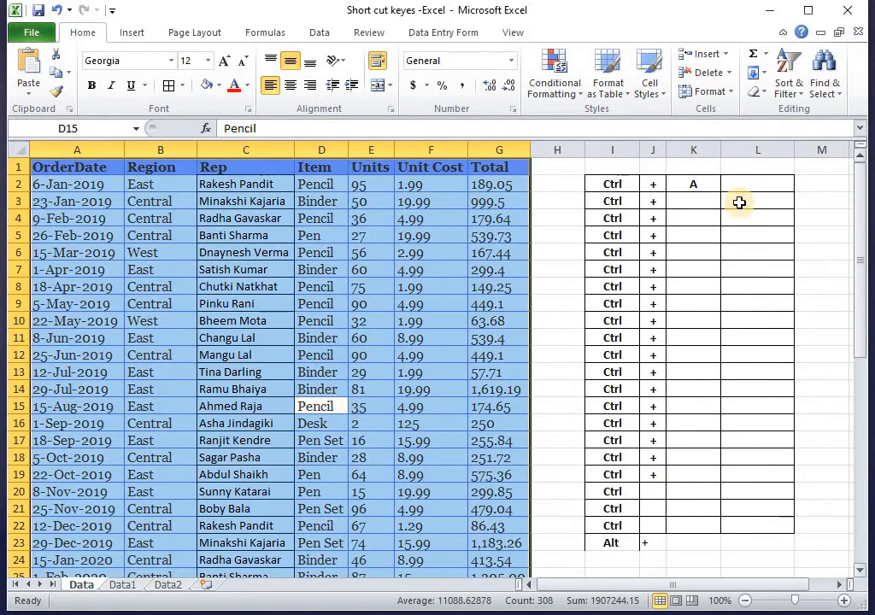
{"action": "left_click", "coordinate": [703, 199]}
{"action": "key", "text": "Left"}
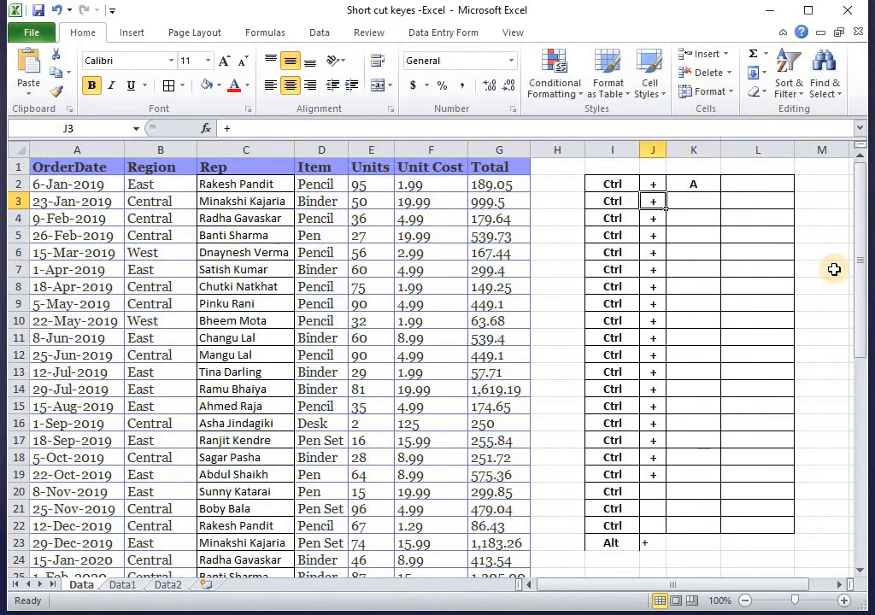
{"action": "key", "text": "Right"}
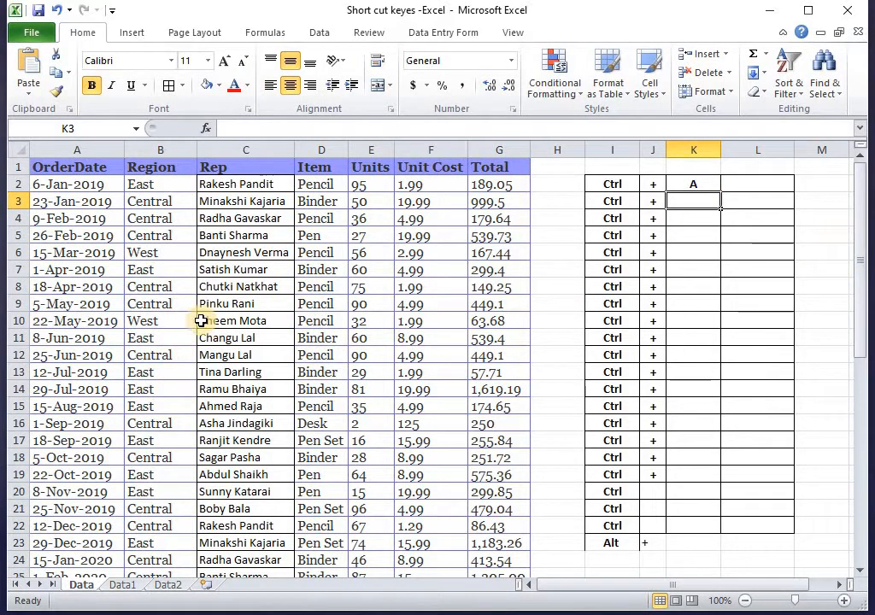
- Select the whole worksheet to read its total number of rows and columns
{"action": "left_click", "coordinate": [88, 248]}
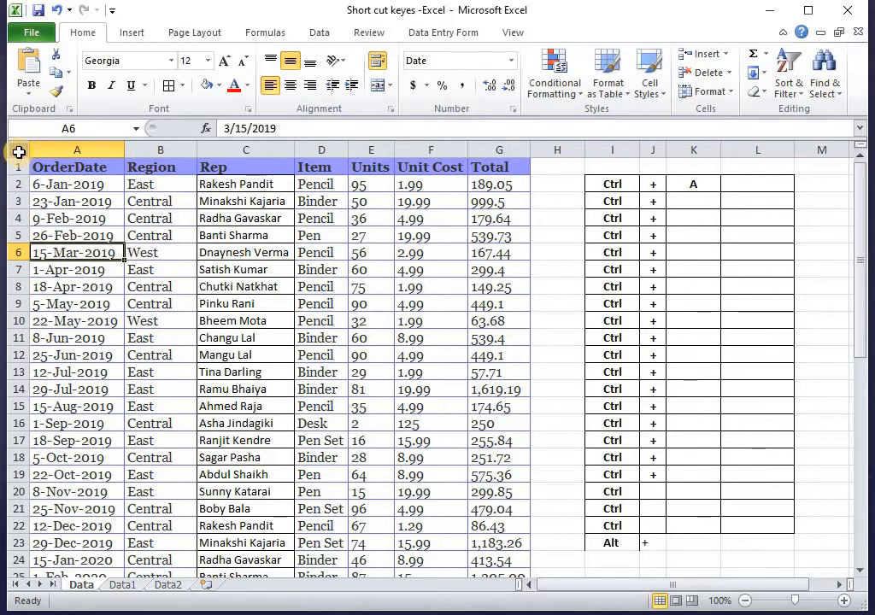
{"action": "left_click", "coordinate": [19, 152]}
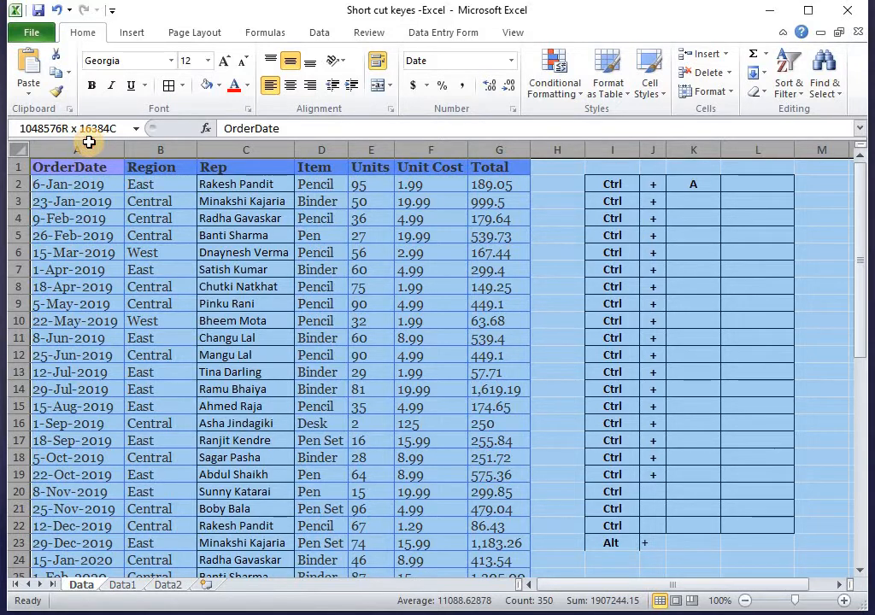
- Select the whole Region column from cell B5, then the whole of row 4 from cell C4
{"action": "left_click", "coordinate": [181, 233]}
{"action": "key", "text": "ctrl+space"}
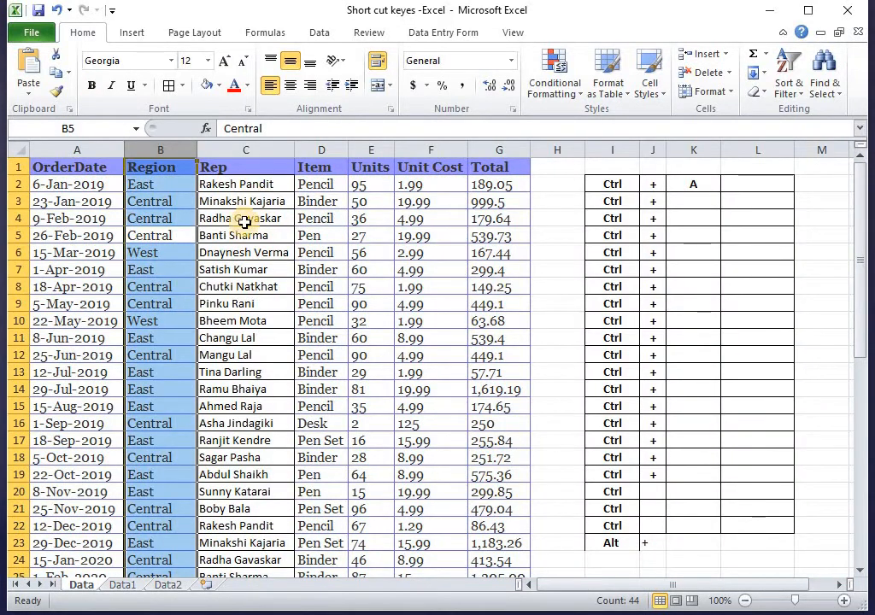
{"action": "left_click", "coordinate": [231, 219]}
{"action": "key", "text": "shift+space"}
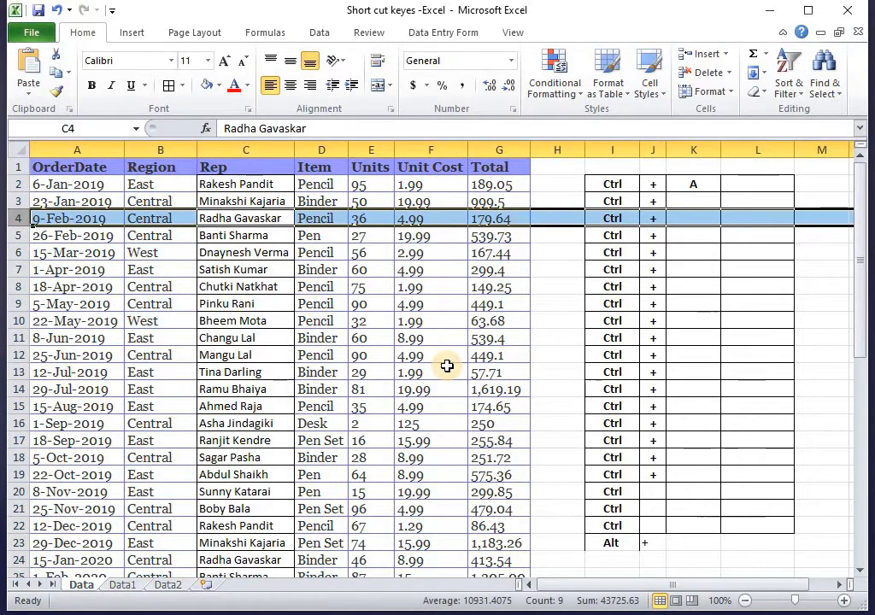
{"action": "key", "text": "Left"}
{"action": "key", "text": "Right"}
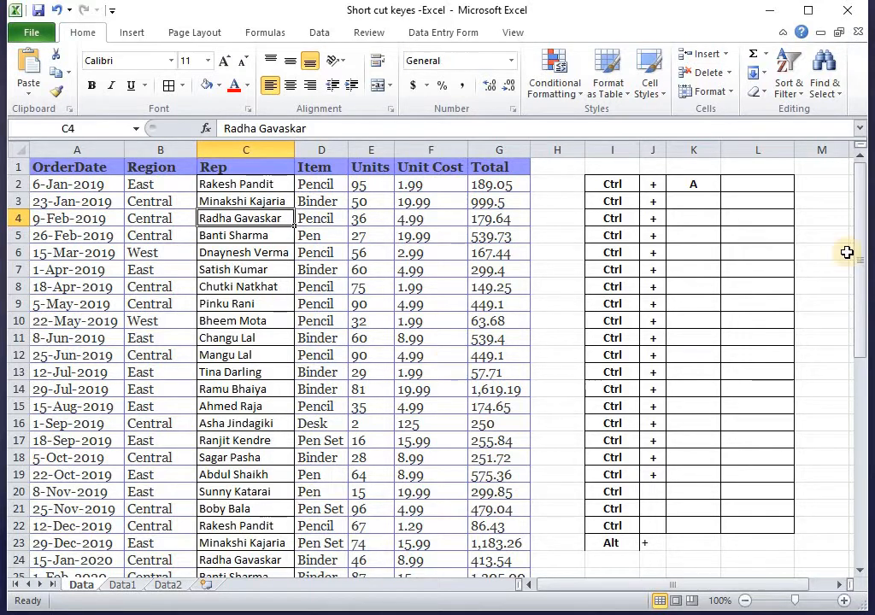
- Fill the letter A from K2 down into K3 of the shortcut table
{"action": "key", "text": "Up"}
{"action": "key", "text": "Up"}
{"action": "key", "text": "Right"}
{"action": "key", "text": "Right"}
{"action": "key", "text": "Right"}
{"action": "key", "text": "Right"}
{"action": "key", "text": "Right"}
{"action": "key", "text": "Right"}
{"action": "key", "text": "Right"}
{"action": "key", "text": "Right"}
{"action": "key", "text": "Down"}
{"action": "key", "text": "Right"}
{"action": "key", "text": "Up"}
{"action": "key", "text": "Left"}
{"action": "key", "text": "Down"}
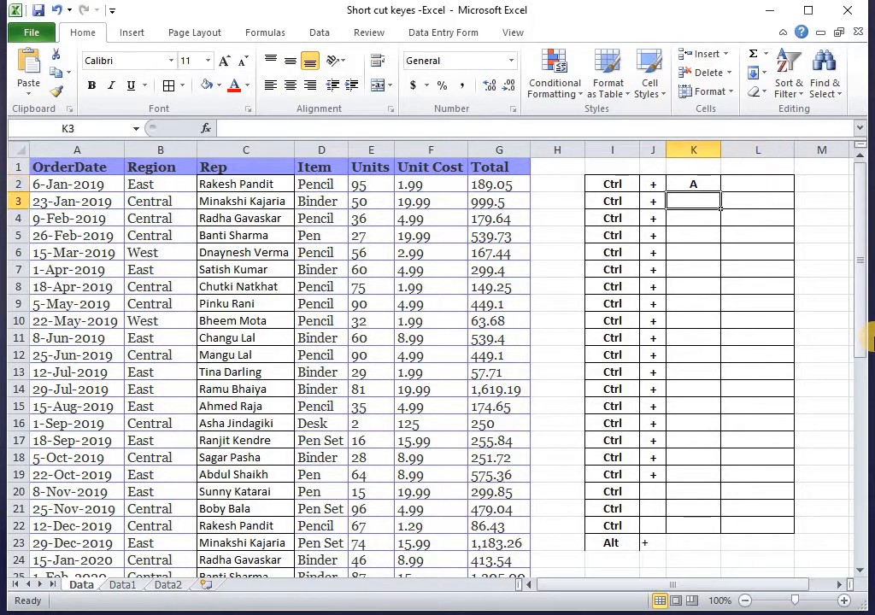
{"action": "key", "text": "ctrl+d"}
- Replace the entry in K2 with C & R Count and autofit the width of column K
{"action": "key", "text": "Up"}
{"action": "type", "text": "C"}
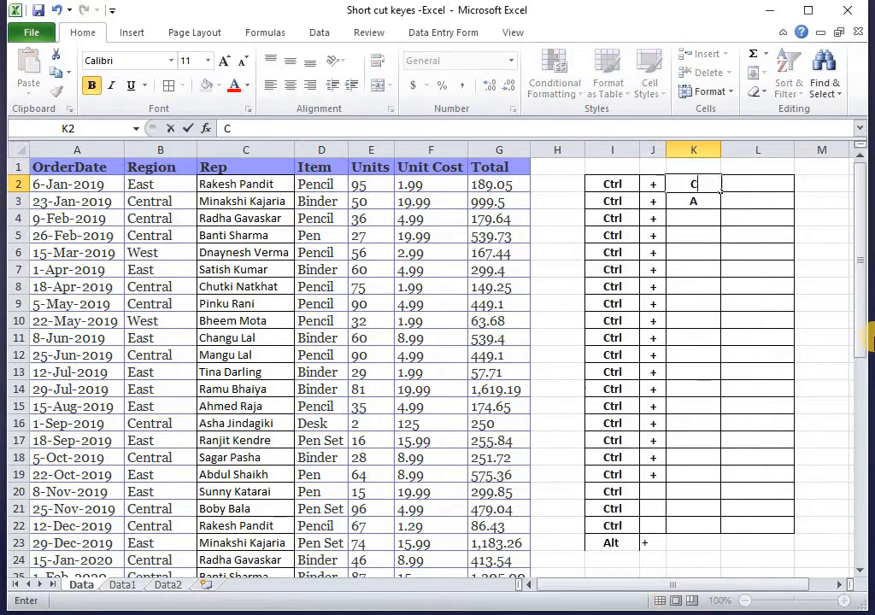
{"action": "type", "text": " & R C"}
{"action": "key", "text": "Return"}
{"action": "key", "text": "Up"}
{"action": "key", "text": "Down"}
{"action": "key", "text": "Up"}
{"action": "key", "text": "F2"}
{"action": "type", "text": "ount"}
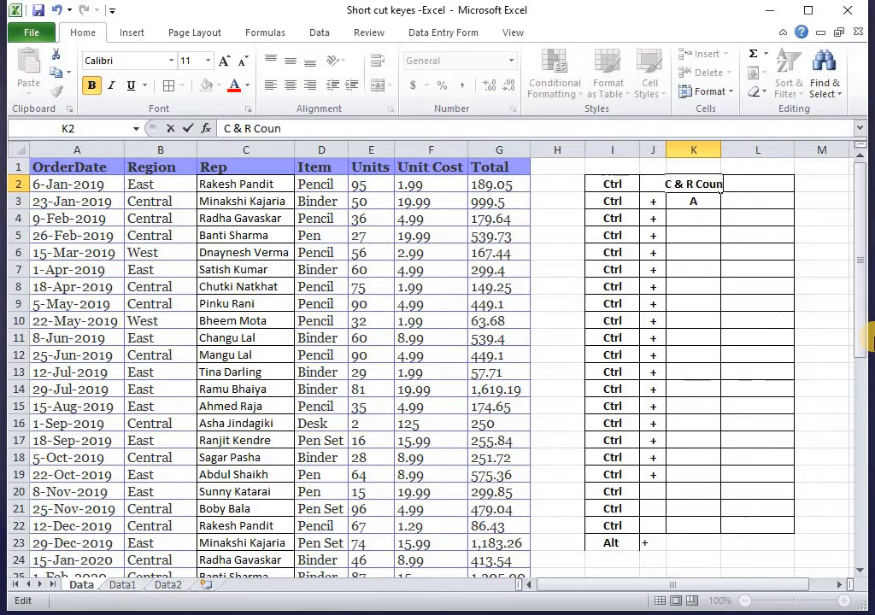
{"action": "key", "text": "Return"}
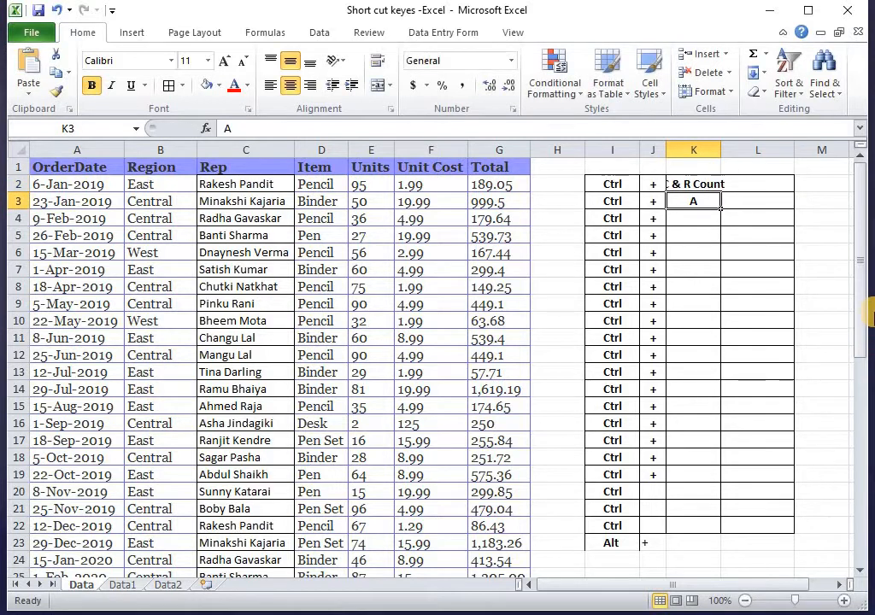
{"action": "double_click", "coordinate": [721, 151]}
- Select the whole of row 4 from cell K4, then return to cell I4
{"action": "key", "text": "Up"}
{"action": "key", "text": "Down"}
{"action": "key", "text": "Down"}
{"action": "key", "text": "shift+space"}
{"action": "key", "text": "Left"}
{"action": "key", "text": "Right"}
{"action": "key", "text": "shift+space"}
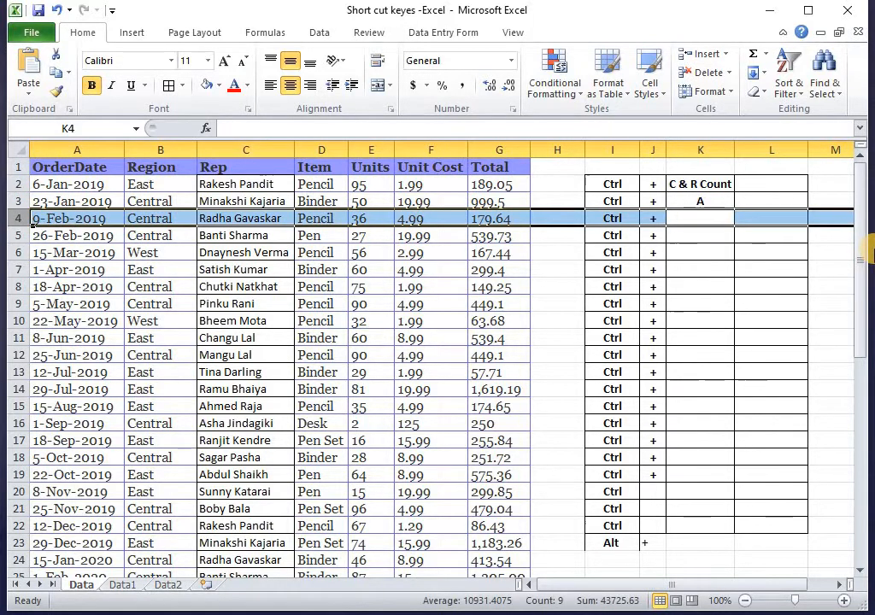
{"action": "key", "text": "Left"}
{"action": "key", "text": "Left"}
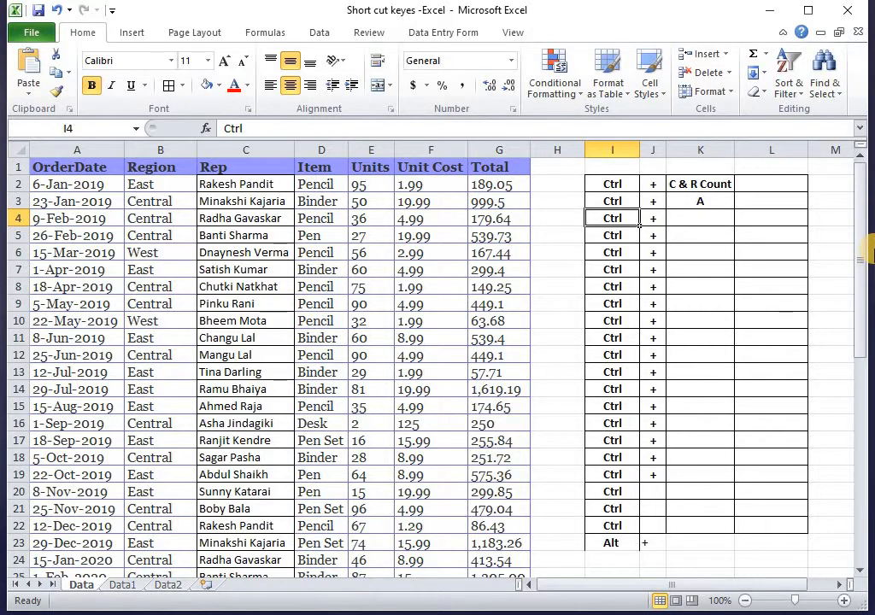
- Jump to the sheet's first cell, A1, from cell B4 and again from cell C10
{"action": "left_click", "coordinate": [631, 339]}
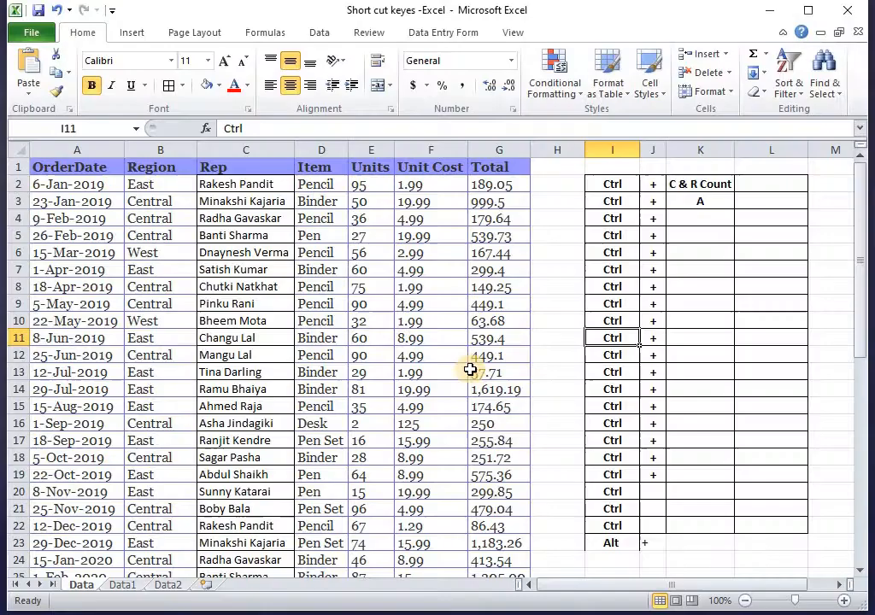
{"action": "left_click", "coordinate": [289, 290]}
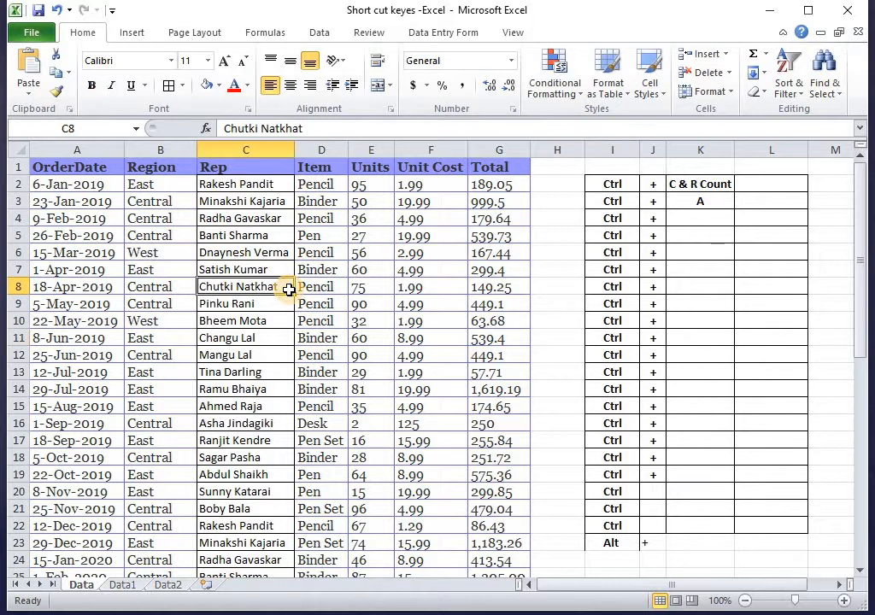
{"action": "left_click", "coordinate": [86, 201]}
{"action": "key", "text": "Right"}
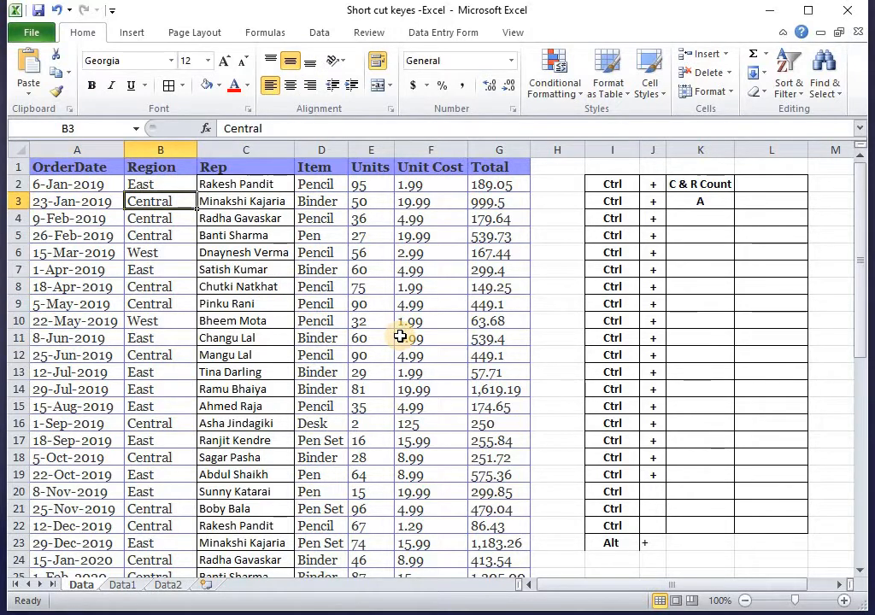
{"action": "key", "text": "Down"}
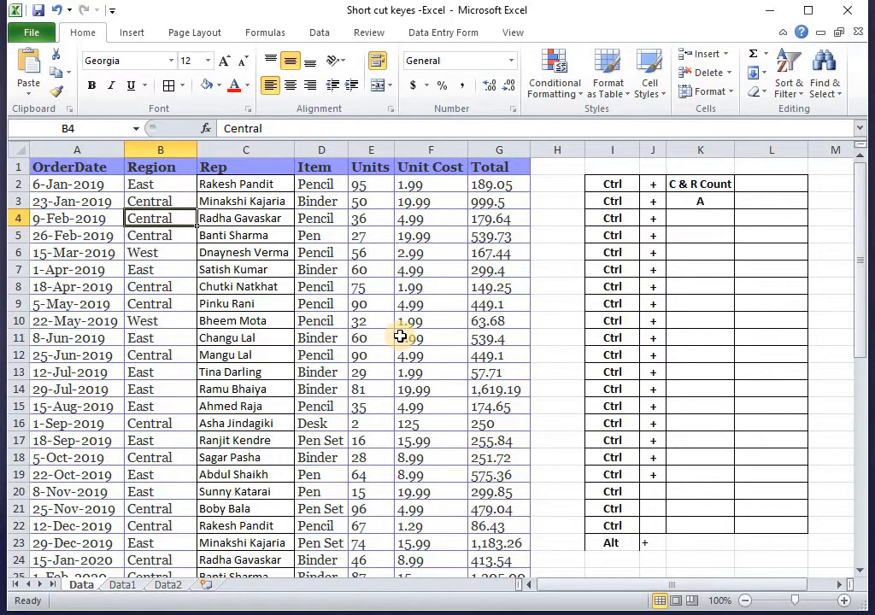
{"action": "key", "text": "Up"}
{"action": "key", "text": "Down"}
{"action": "key", "text": "ctrl+Home"}
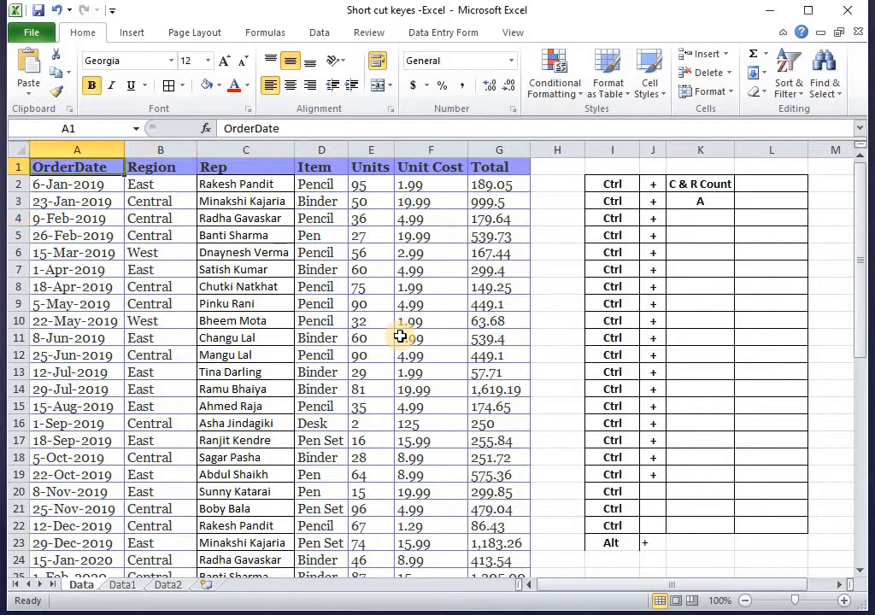
{"action": "left_click", "coordinate": [269, 314]}
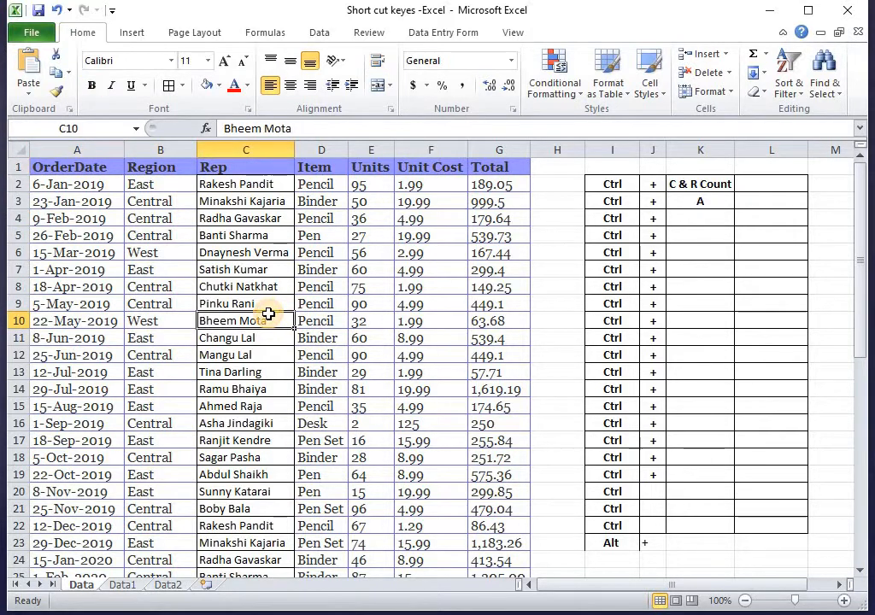
{"action": "key", "text": "ctrl+Home"}
- Enter Home in cell K4 of the shortcut table
{"action": "left_click", "coordinate": [242, 287]}
{"action": "left_click", "coordinate": [716, 231]}
{"action": "left_click", "coordinate": [687, 219]}
{"action": "type", "text": "Home"}
{"action": "key", "text": "Return"}
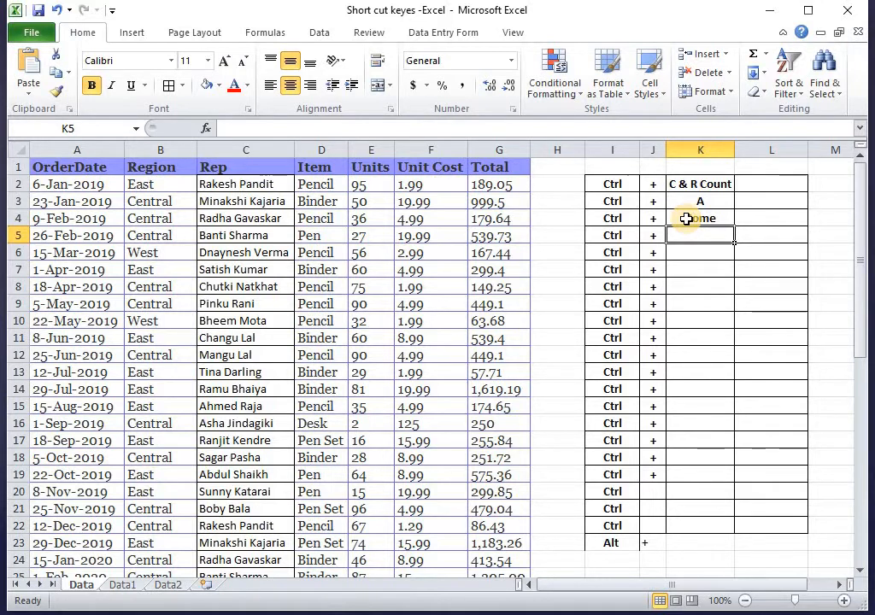
- Examine the order data from its first rows down to its last row and the empty cells below it
{"action": "left_click", "coordinate": [97, 234]}
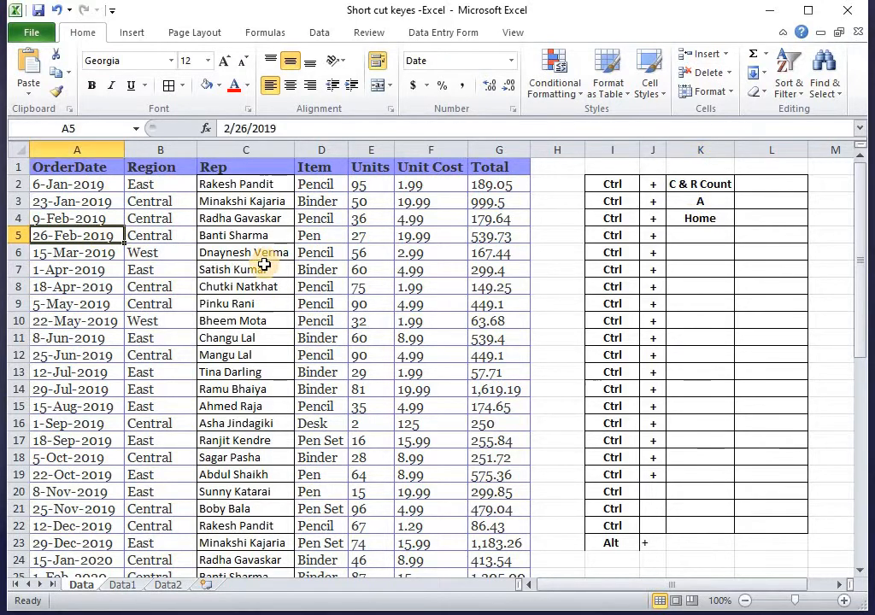
{"action": "left_click", "coordinate": [278, 355]}
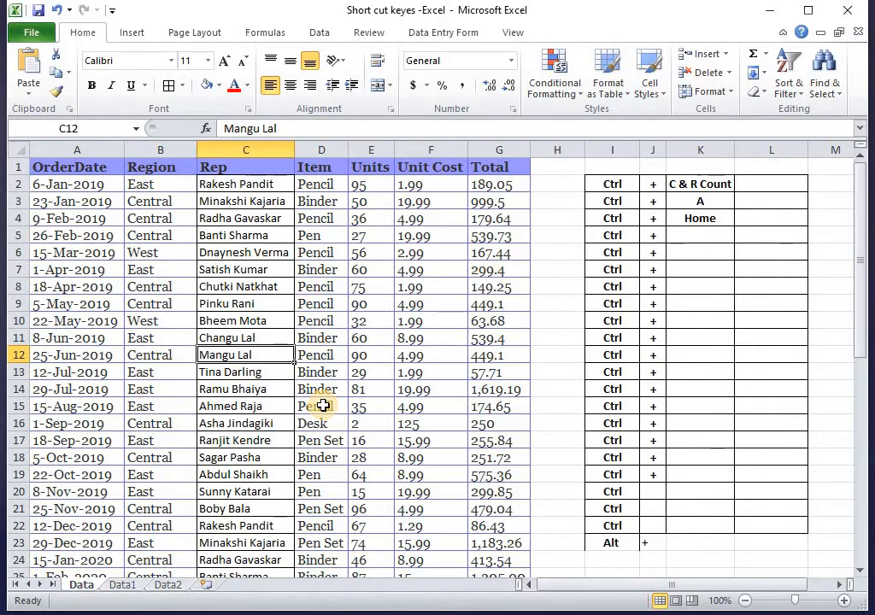
{"action": "scroll", "coordinate": [342, 402], "scroll_direction": "down", "scroll_amount": 13}
{"action": "left_click", "coordinate": [410, 389]}
{"action": "left_click", "coordinate": [479, 272]}
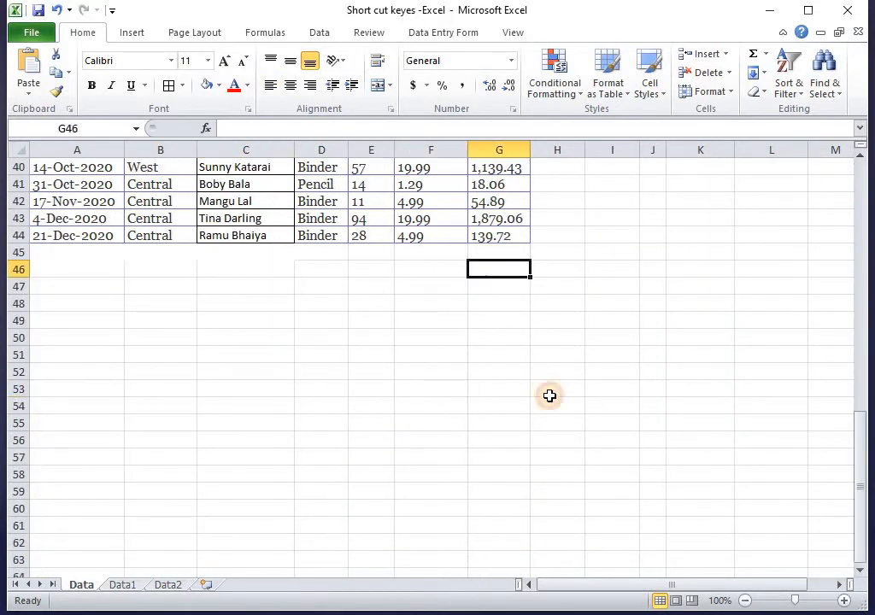
{"action": "scroll", "coordinate": [546, 389], "scroll_direction": "up", "scroll_amount": 13}
{"action": "left_click", "coordinate": [77, 189]}
{"action": "scroll", "coordinate": [660, 482], "scroll_direction": "down", "scroll_amount": 8}
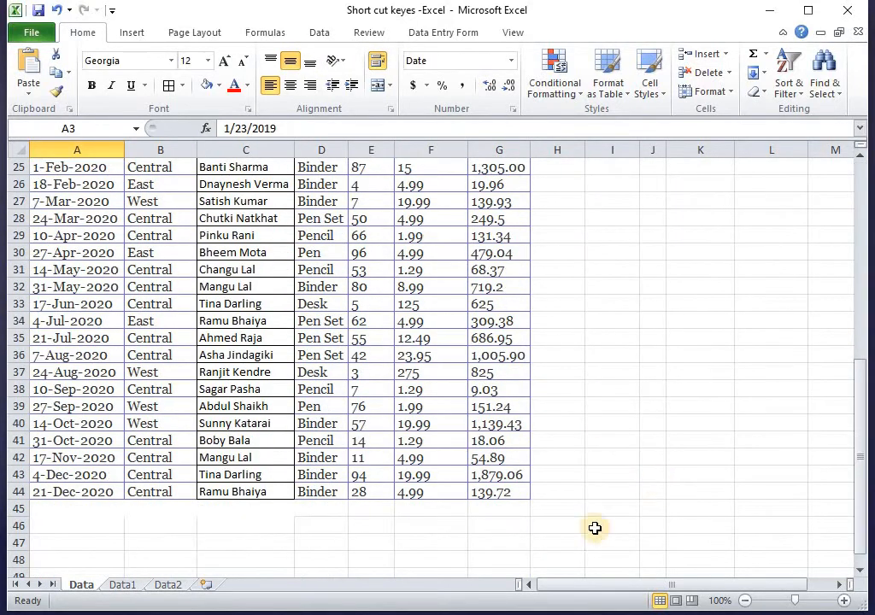
{"action": "scroll", "coordinate": [465, 460], "scroll_direction": "up", "scroll_amount": 8}
{"action": "scroll", "coordinate": [539, 474], "scroll_direction": "down", "scroll_amount": 8}
{"action": "left_click", "coordinate": [543, 512]}
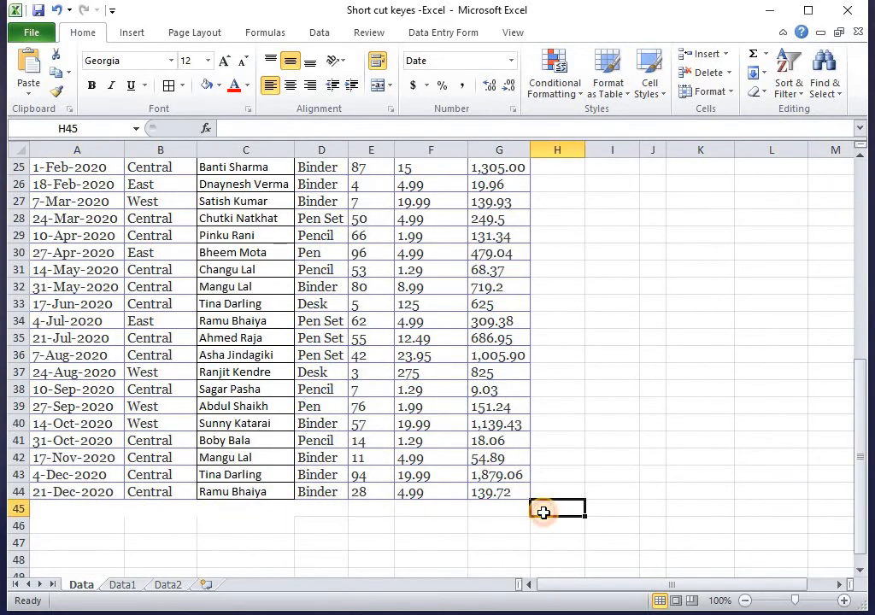
{"action": "scroll", "coordinate": [526, 445], "scroll_direction": "down", "scroll_amount": 5}
{"action": "scroll", "coordinate": [564, 380], "scroll_direction": "up", "scroll_amount": 12}
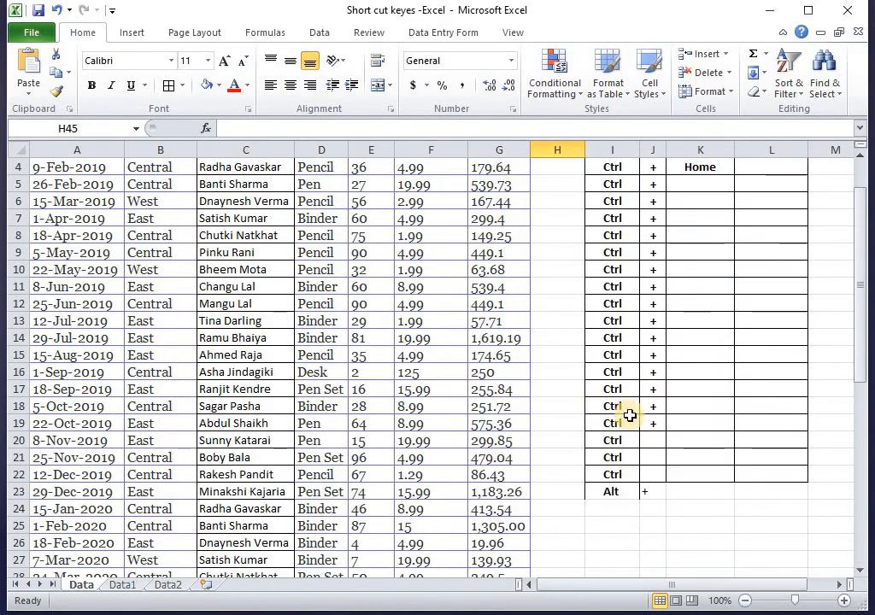
{"action": "scroll", "coordinate": [641, 413], "scroll_direction": "down", "scroll_amount": 7}
{"action": "scroll", "coordinate": [658, 419], "scroll_direction": "up", "scroll_amount": 8}
{"action": "scroll", "coordinate": [688, 440], "scroll_direction": "down", "scroll_amount": 6}
{"action": "scroll", "coordinate": [599, 428], "scroll_direction": "up", "scroll_amount": 6}
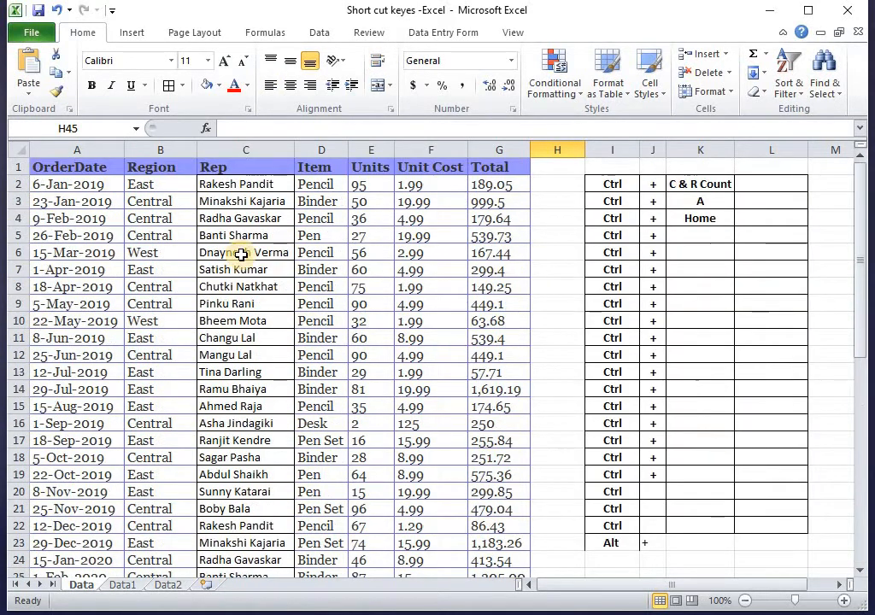
- Return to cell A1, then jump from cell C5 to the last used cell of the sheet
{"action": "key", "text": "ctrl+Home"}
{"action": "left_click", "coordinate": [216, 281]}
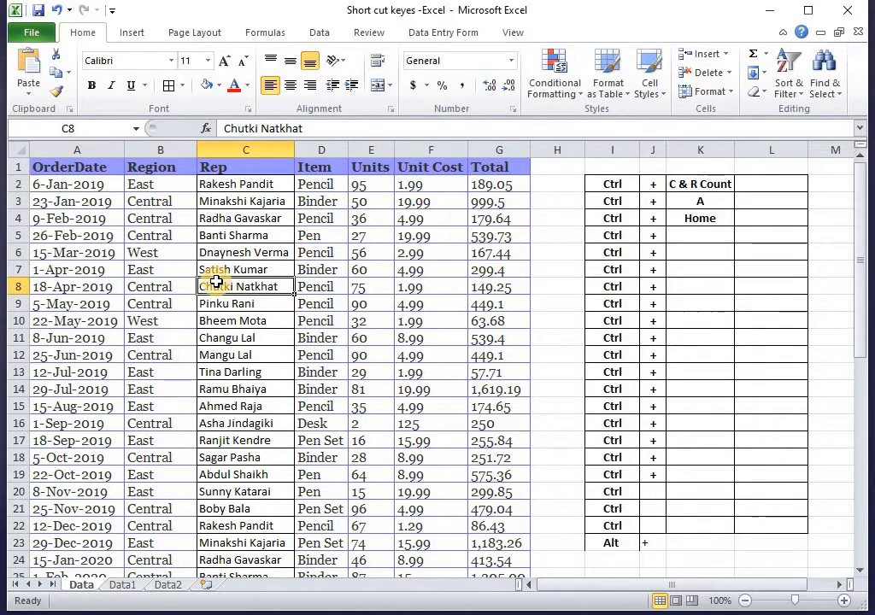
{"action": "left_click", "coordinate": [245, 234]}
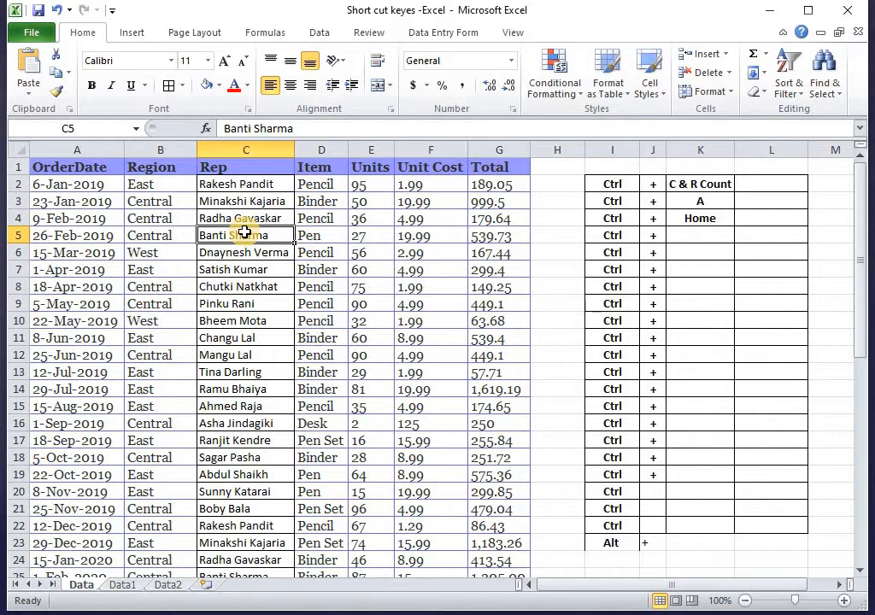
{"action": "key", "text": "ctrl+End"}
- Examine where the sheet's last used cell lies relative to the shortcut table and the order data's last Total cell, G44
{"action": "scroll", "coordinate": [256, 230], "scroll_direction": "up", "scroll_amount": 7}
{"action": "scroll", "coordinate": [272, 228], "scroll_direction": "down", "scroll_amount": 7}
{"action": "scroll", "coordinate": [770, 554], "scroll_direction": "up", "scroll_amount": 6}
{"action": "scroll", "coordinate": [768, 225], "scroll_direction": "up", "scroll_amount": 3}
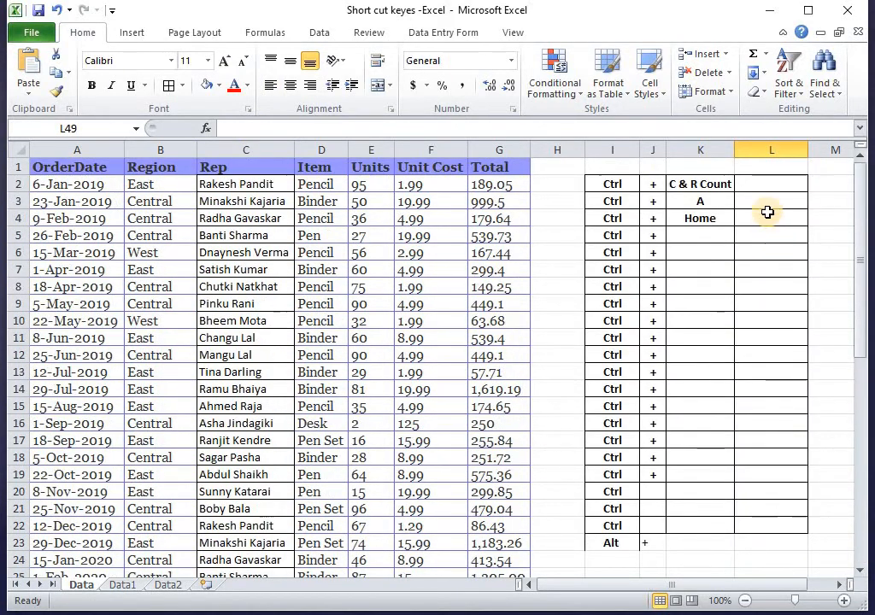
{"action": "scroll", "coordinate": [821, 555], "scroll_direction": "down", "scroll_amount": 9}
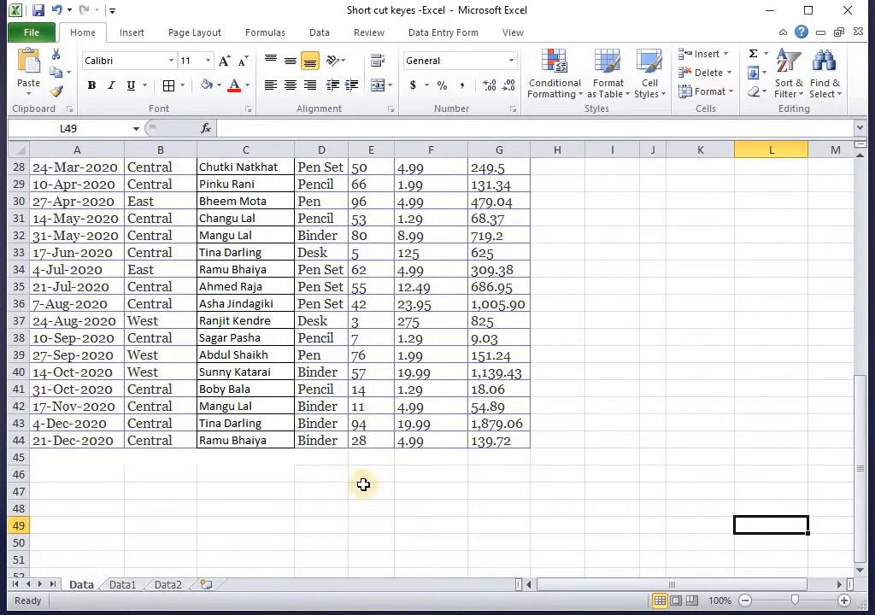
{"action": "left_click", "coordinate": [689, 508]}
{"action": "scroll", "coordinate": [679, 452], "scroll_direction": "up", "scroll_amount": 2}
{"action": "scroll", "coordinate": [745, 251], "scroll_direction": "up", "scroll_amount": 7}
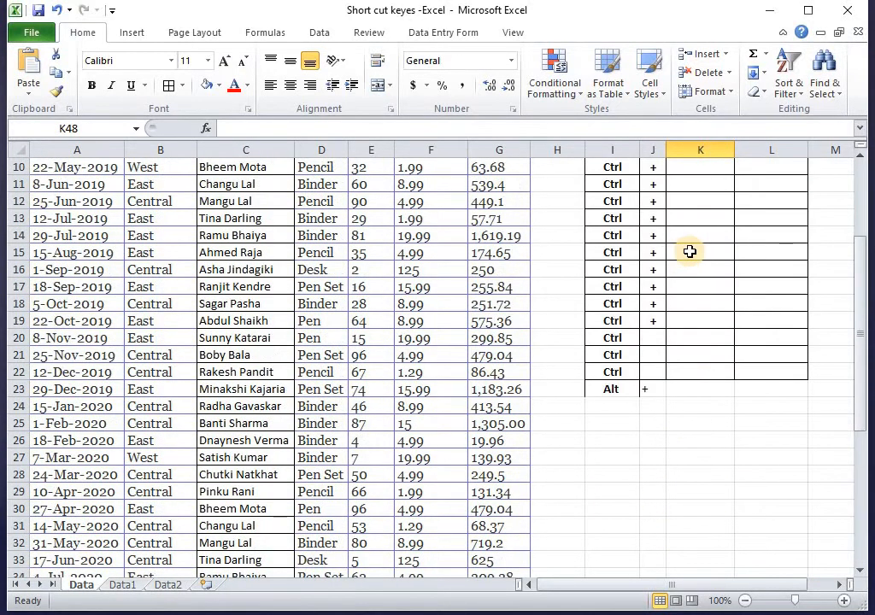
{"action": "left_click_drag", "start_coordinate": [612, 183], "coordinate": [761, 440]}
{"action": "scroll", "coordinate": [789, 547], "scroll_direction": "down", "scroll_amount": 1}
{"action": "scroll", "coordinate": [789, 547], "scroll_direction": "down", "scroll_amount": 1}
{"action": "left_click", "coordinate": [778, 563]}
{"action": "scroll", "coordinate": [803, 521], "scroll_direction": "down", "scroll_amount": 8}
{"action": "scroll", "coordinate": [684, 387], "scroll_direction": "up", "scroll_amount": 7}
{"action": "scroll", "coordinate": [679, 381], "scroll_direction": "down", "scroll_amount": 7}
{"action": "left_click", "coordinate": [538, 408]}
{"action": "left_click", "coordinate": [519, 406]}
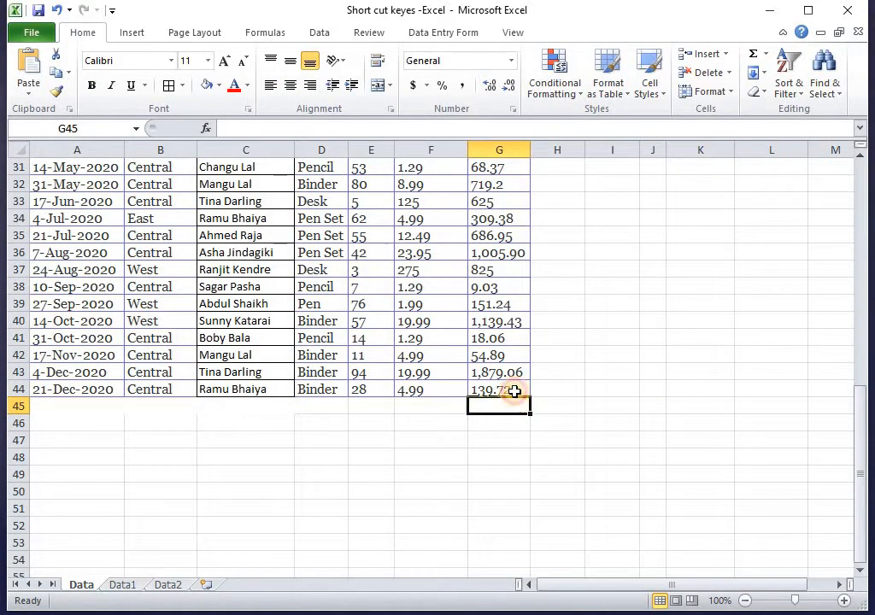
{"action": "key", "text": "Up"}
{"action": "scroll", "coordinate": [571, 412], "scroll_direction": "up", "scroll_amount": 10}
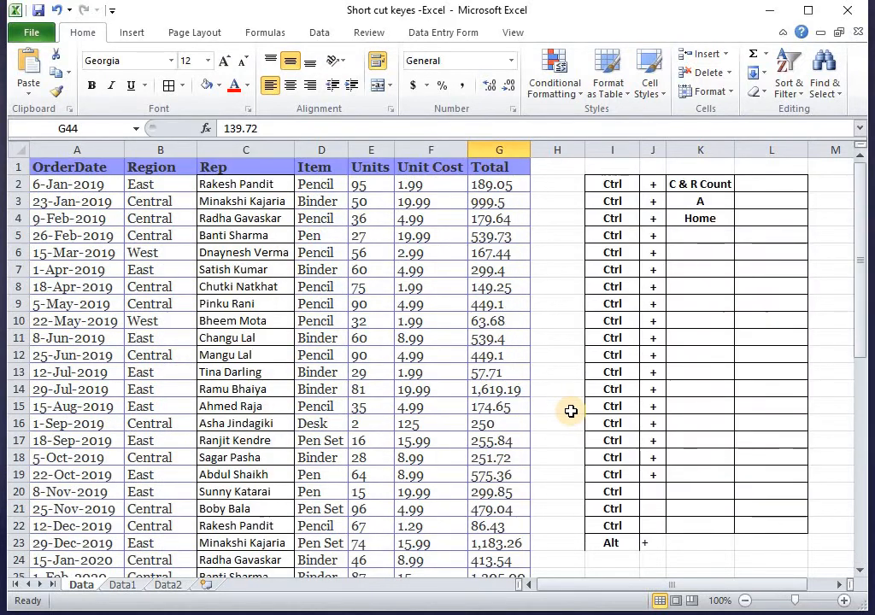
- Enter End in cell K5 of the shortcut table
{"action": "left_click", "coordinate": [673, 246]}
{"action": "left_click", "coordinate": [709, 238]}
{"action": "type", "text": "E"}
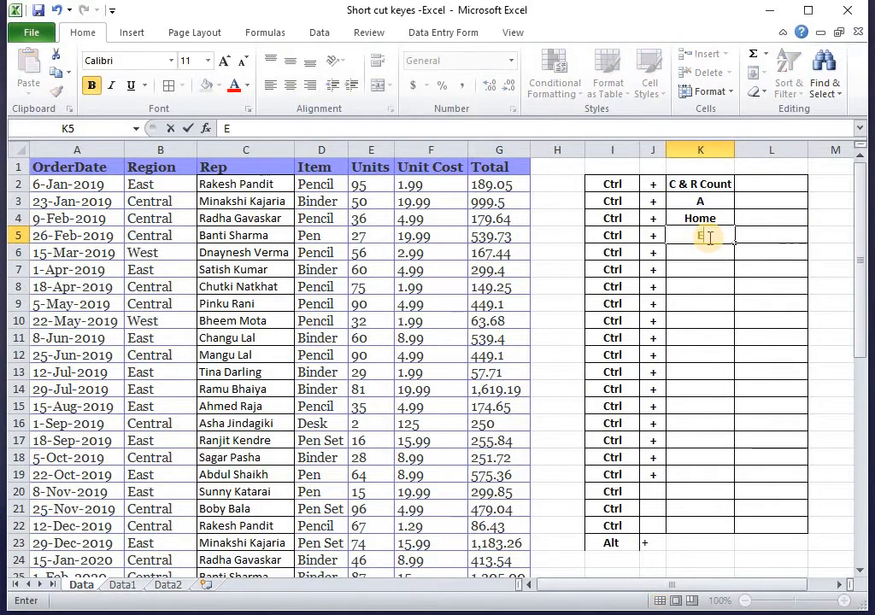
{"action": "type", "text": "nd"}
{"action": "key", "text": "Return"}
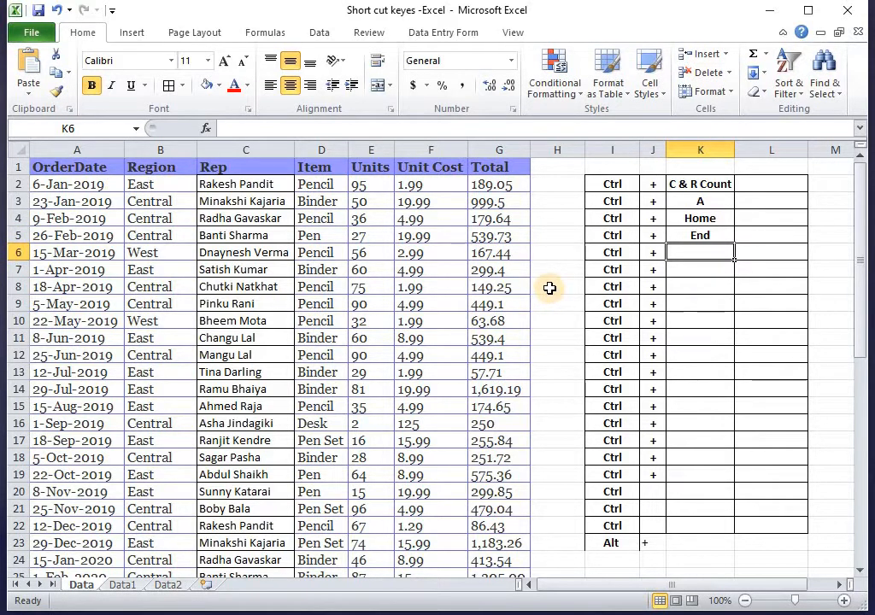
- Jump from cell B2 to the last Region entry in B44, then back up to the header in B1
{"action": "left_click", "coordinate": [174, 257]}
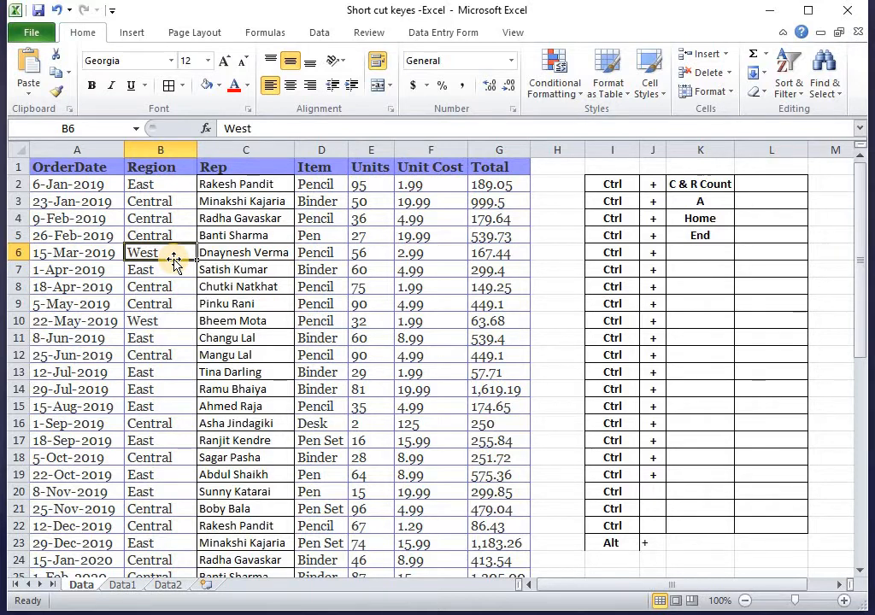
{"action": "key", "text": "Up"}
{"action": "key", "text": "Up"}
{"action": "key", "text": "Up"}
{"action": "key", "text": "Up"}
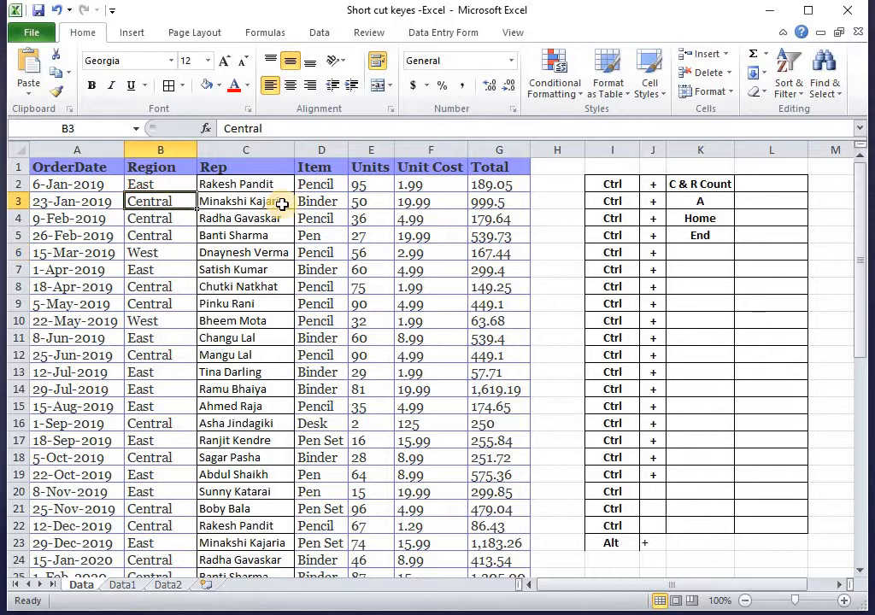
{"action": "key", "text": "Left"}
{"action": "key", "text": "Right"}
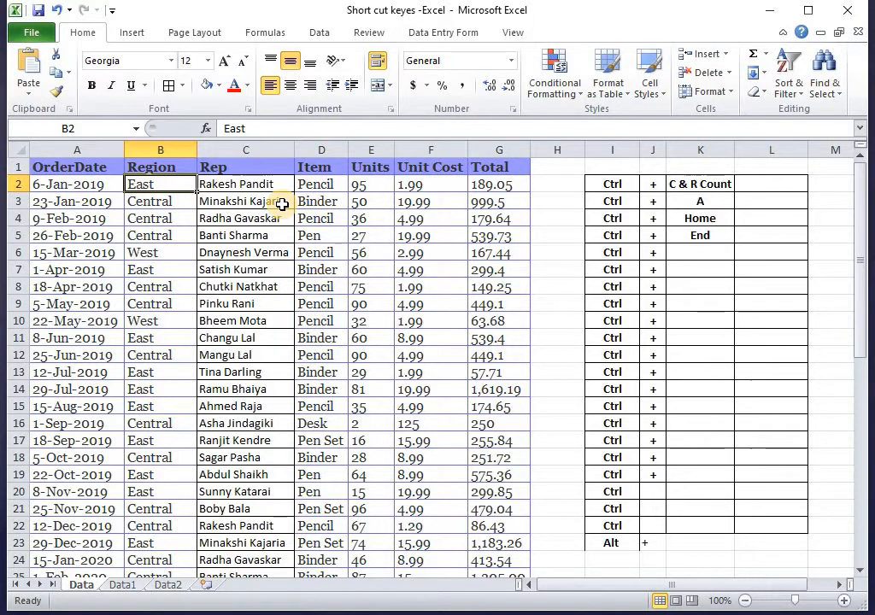
{"action": "key", "text": "ctrl+Down"}
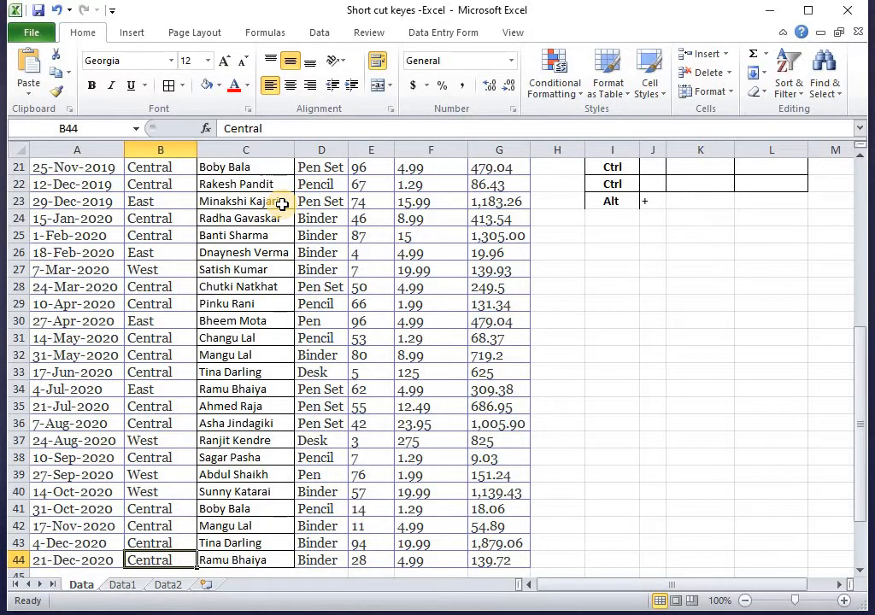
{"action": "key", "text": "Left"}
{"action": "key", "text": "Right"}
{"action": "key", "text": "ctrl+Up"}
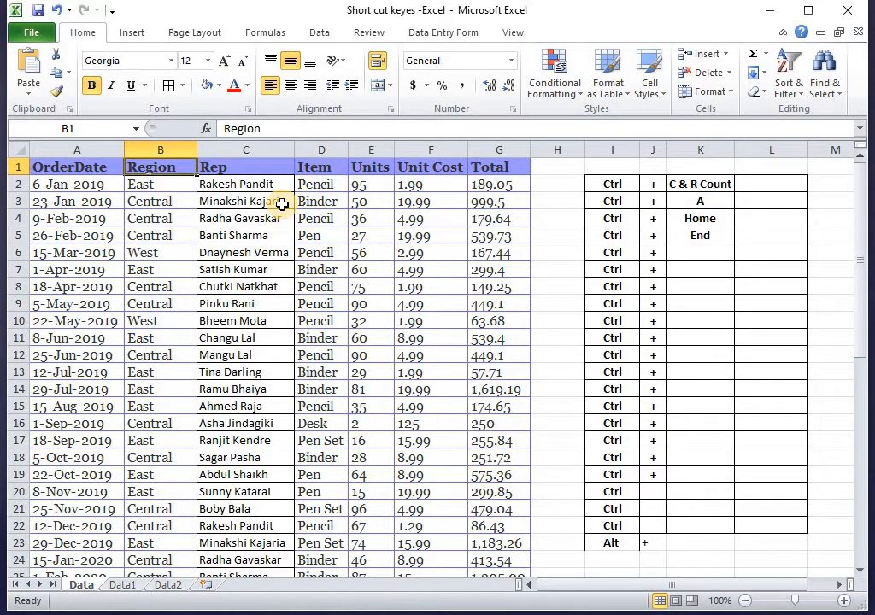
- Enter UP in cell K6 and Down in cell K7 of the shortcut table
{"action": "left_click", "coordinate": [713, 257]}
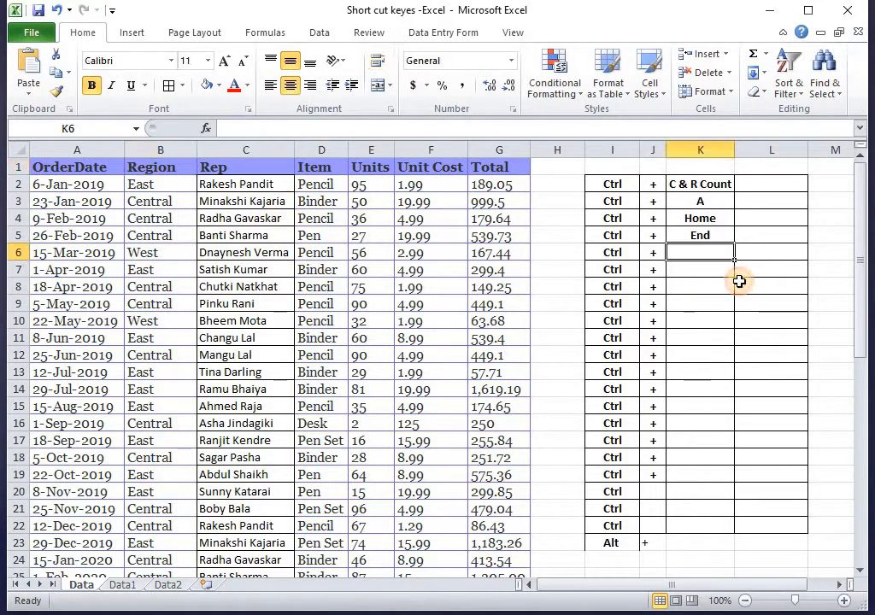
{"action": "type", "text": "UP"}
{"action": "key", "text": "Return"}
{"action": "type", "text": "Dp"}
{"action": "key", "text": "BackSpace"}
{"action": "type", "text": "own"}
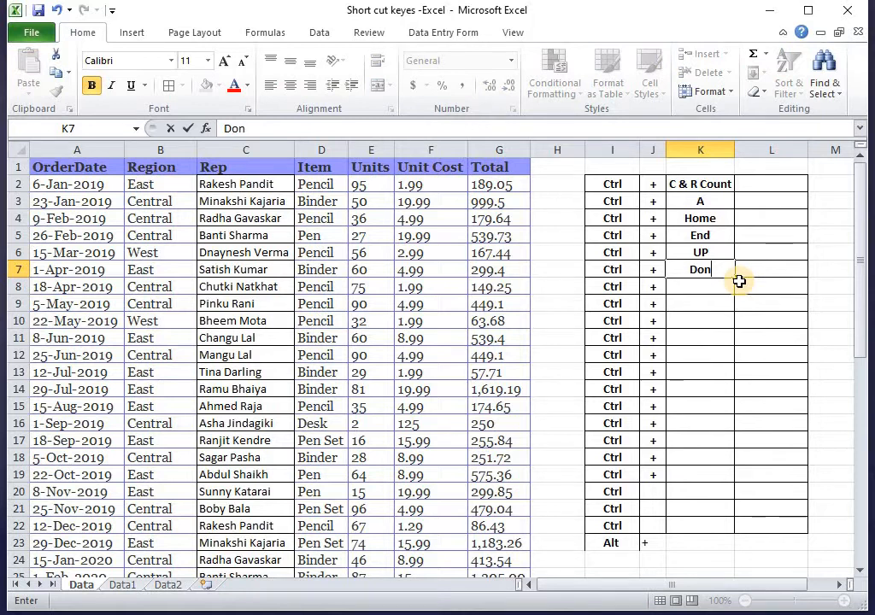
{"action": "key", "text": "Return"}
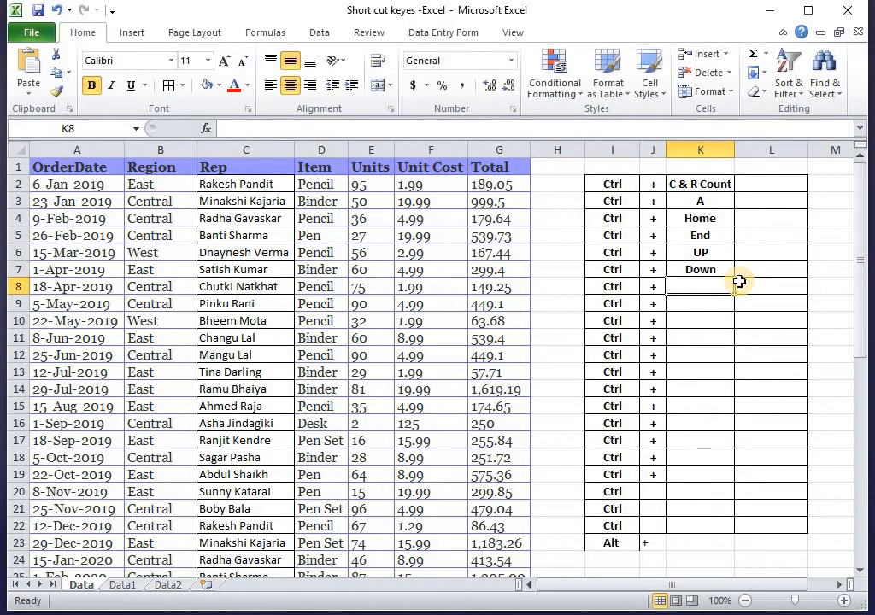
- Select the whole of row 10 from cell G10, then move to cell C15
{"action": "left_click", "coordinate": [503, 289]}
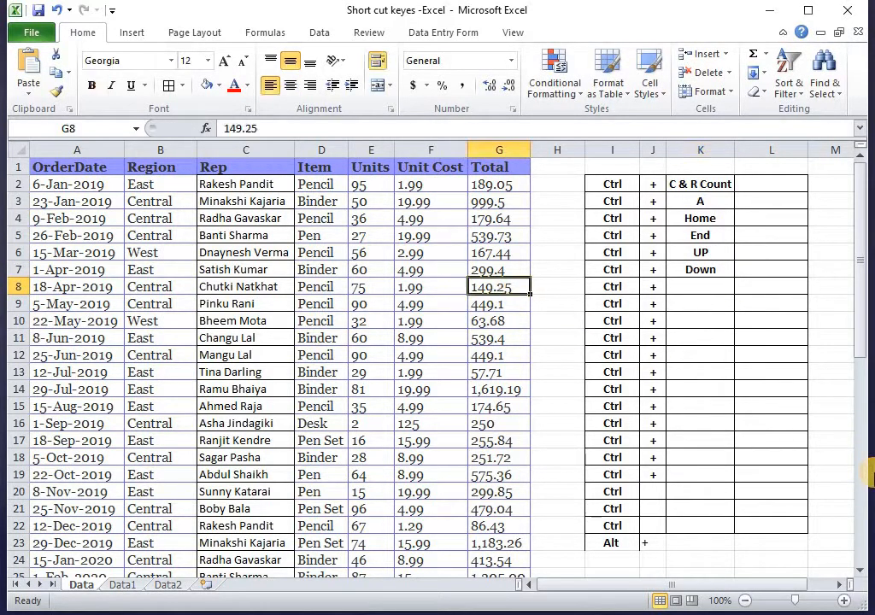
{"action": "key", "text": "Down"}
{"action": "key", "text": "Down"}
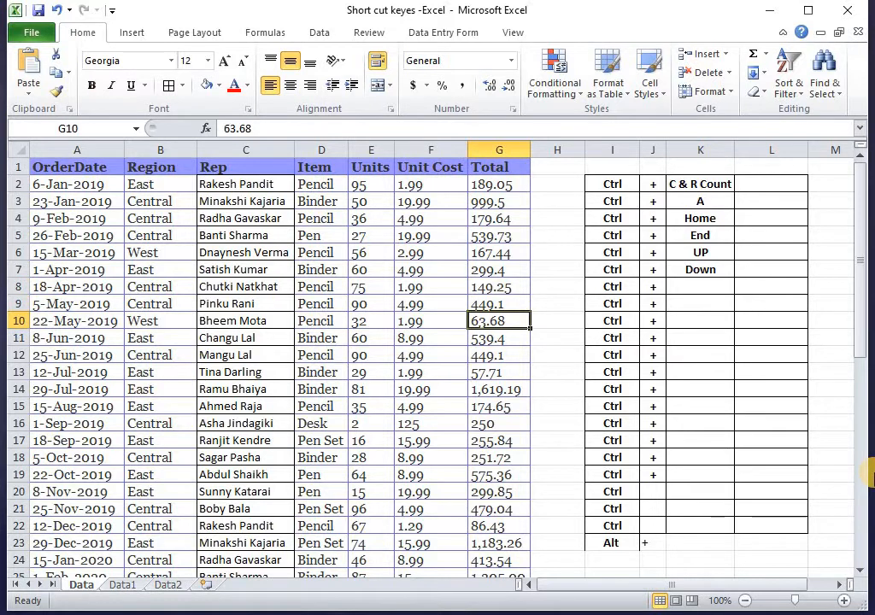
{"action": "key", "text": "shift+space"}
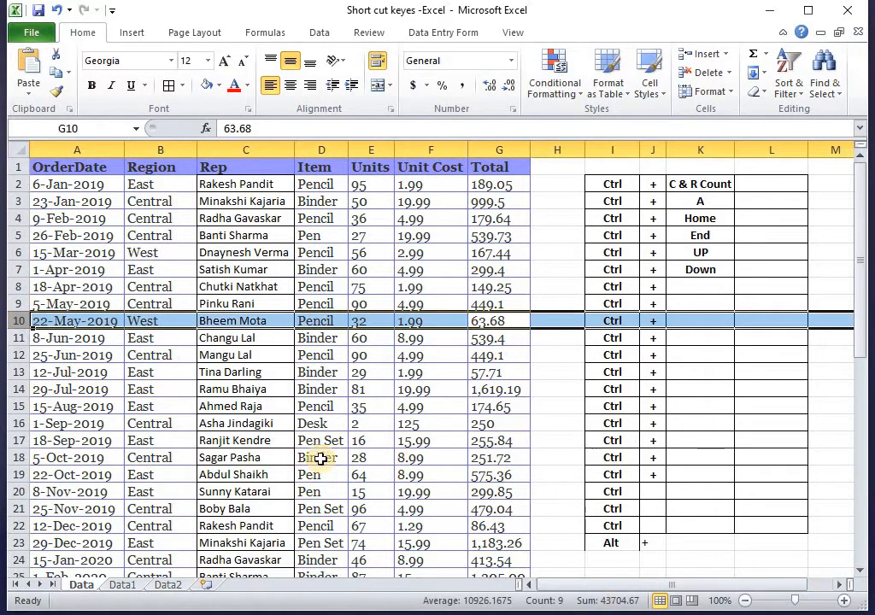
{"action": "left_click", "coordinate": [407, 512]}
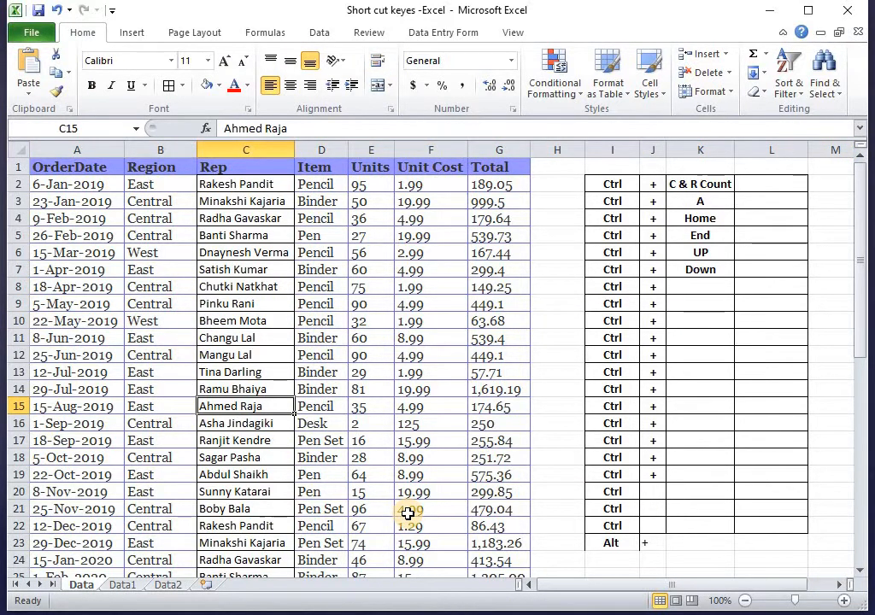
- Jump from C15 to the Rep header and down to the last Rep entry in C44, then select row 13 from cell C13
{"action": "key", "text": "ctrl+Up"}
{"action": "key", "text": "ctrl+Down"}
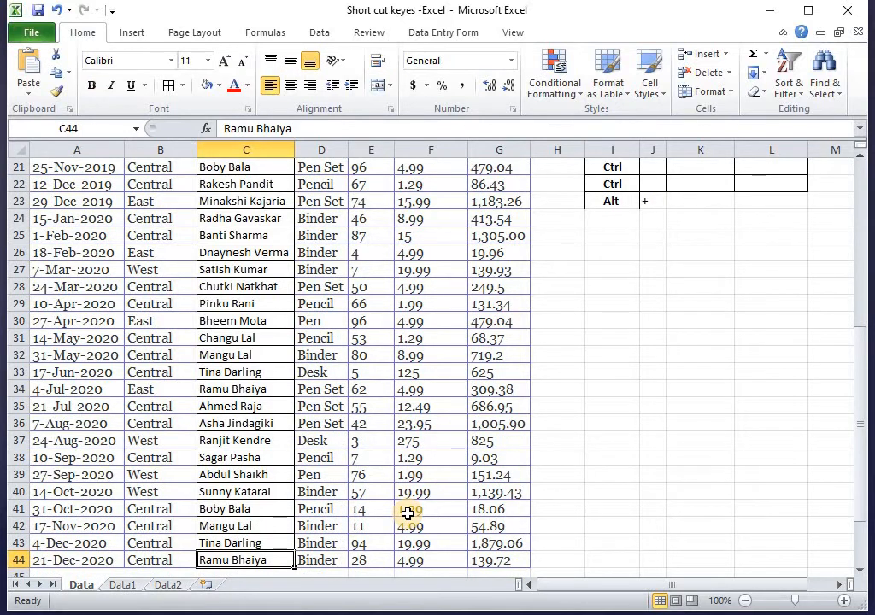
{"action": "scroll", "coordinate": [407, 512], "scroll_direction": "up", "scroll_amount": 7}
{"action": "left_click", "coordinate": [201, 371]}
{"action": "key", "text": "shift+space"}
{"action": "key", "text": "Left"}
{"action": "key", "text": "Right"}
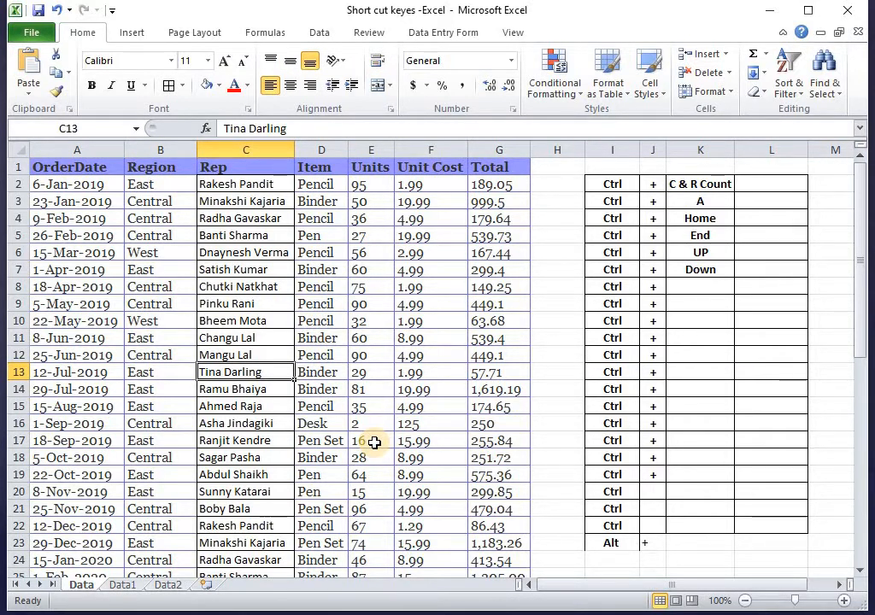
- Jump along row 13 between its last filled cell G13 and its first cell A13, ending in A13
{"action": "key", "text": "Right"}
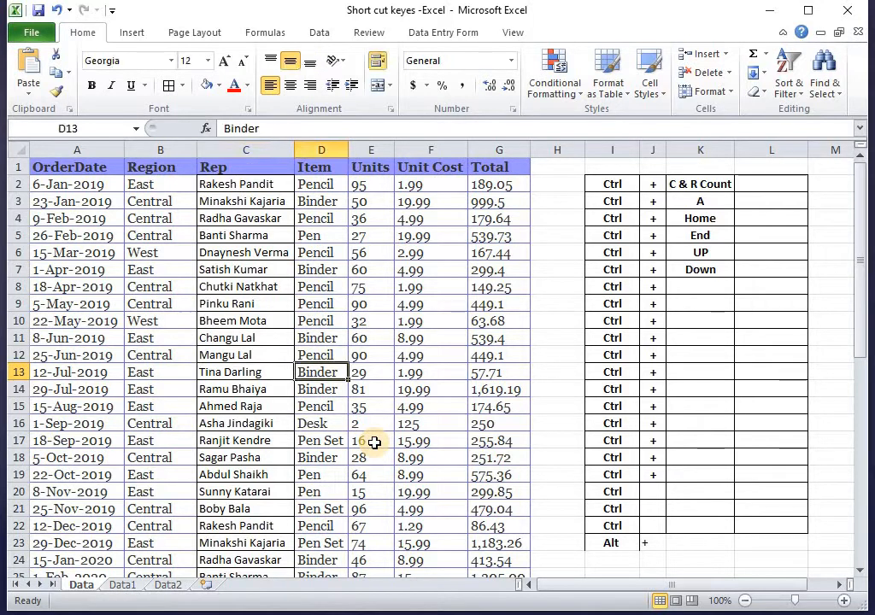
{"action": "key", "text": "ctrl+Right"}
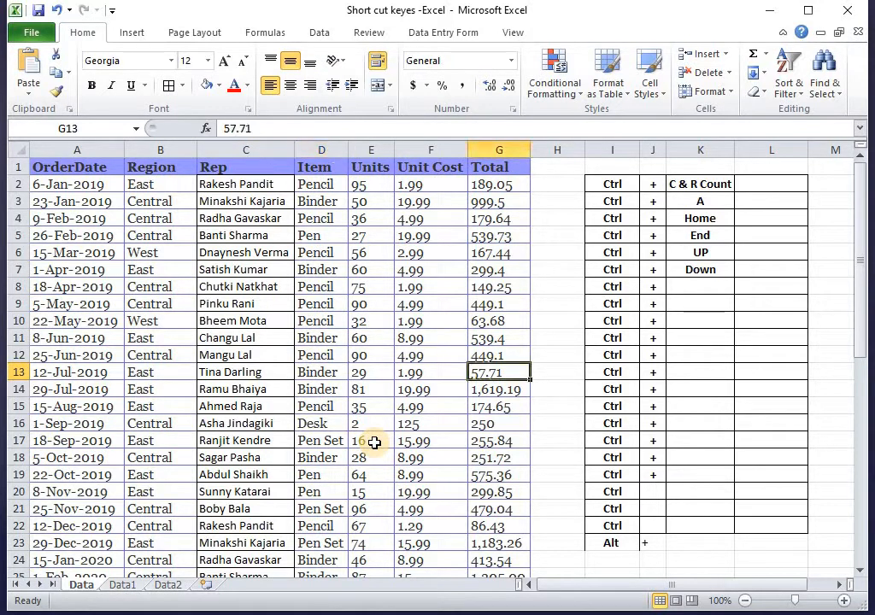
{"action": "key", "text": "Left"}
{"action": "key", "text": "Right"}
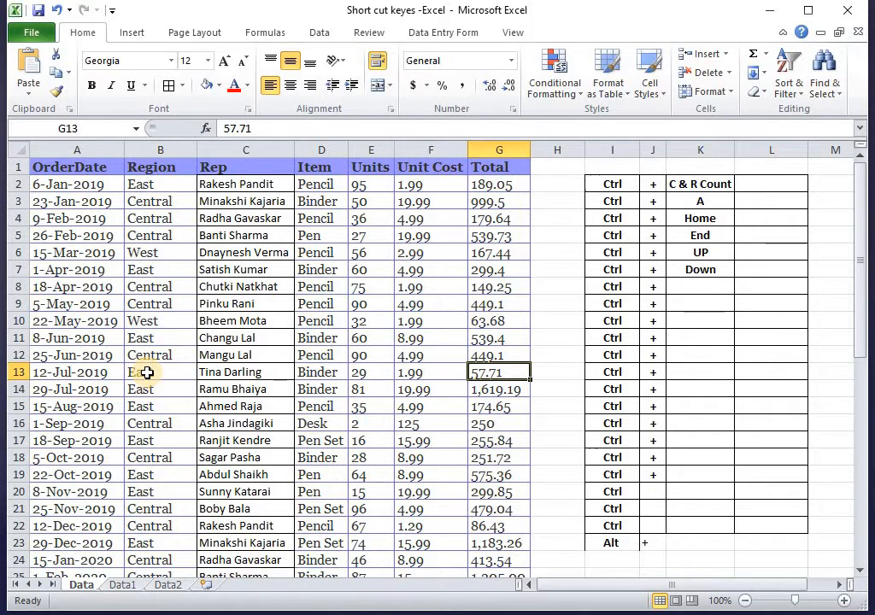
{"action": "key", "text": "Left"}
{"action": "key", "text": "Home"}
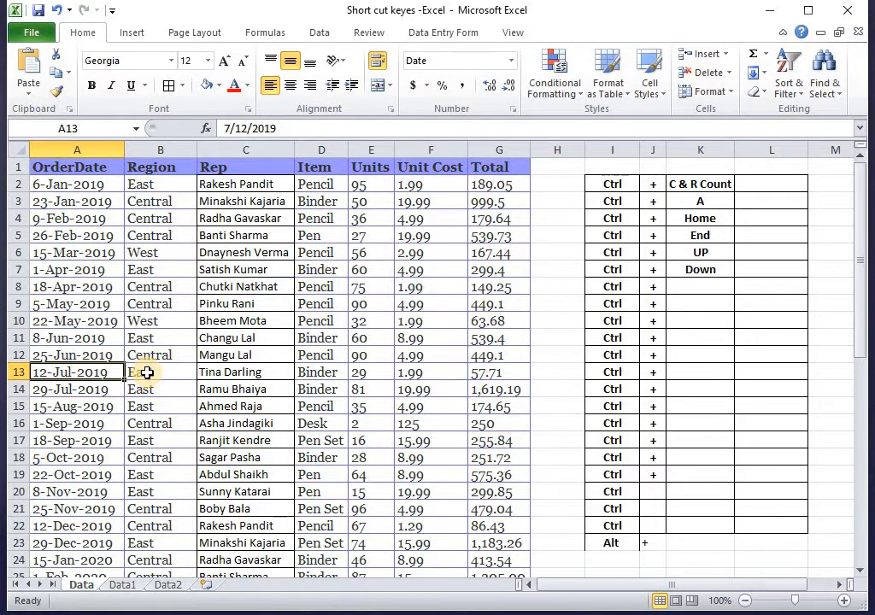
{"action": "key", "text": "ctrl+Right"}
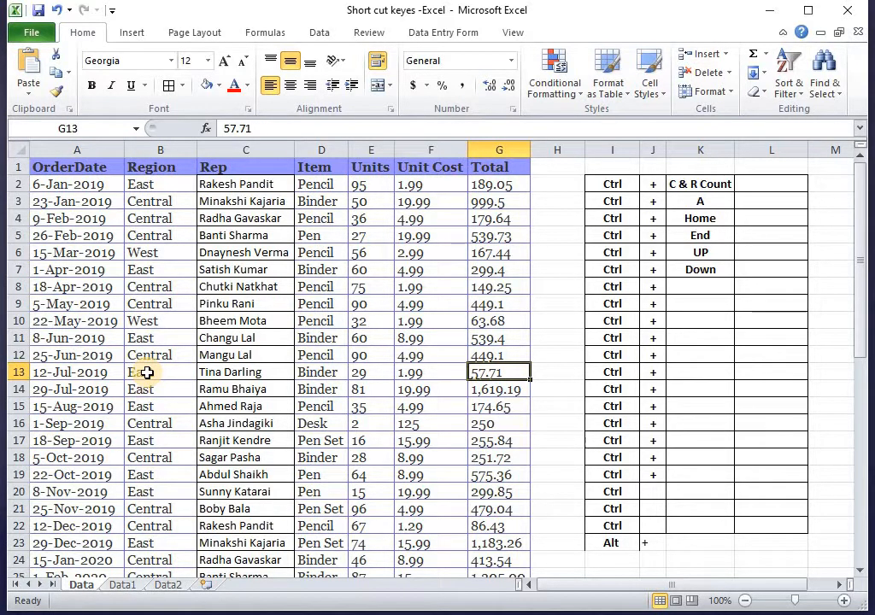
{"action": "key", "text": "Home"}
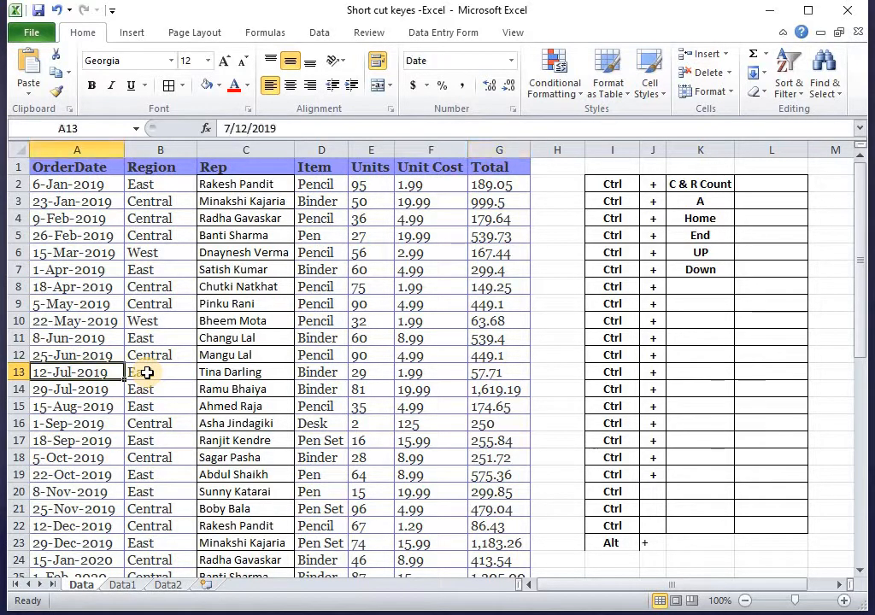
- Enter Left in cell K8 and Right in cell K9 of the shortcut table
{"action": "left_click", "coordinate": [694, 292]}
{"action": "type", "text": "Lef"}
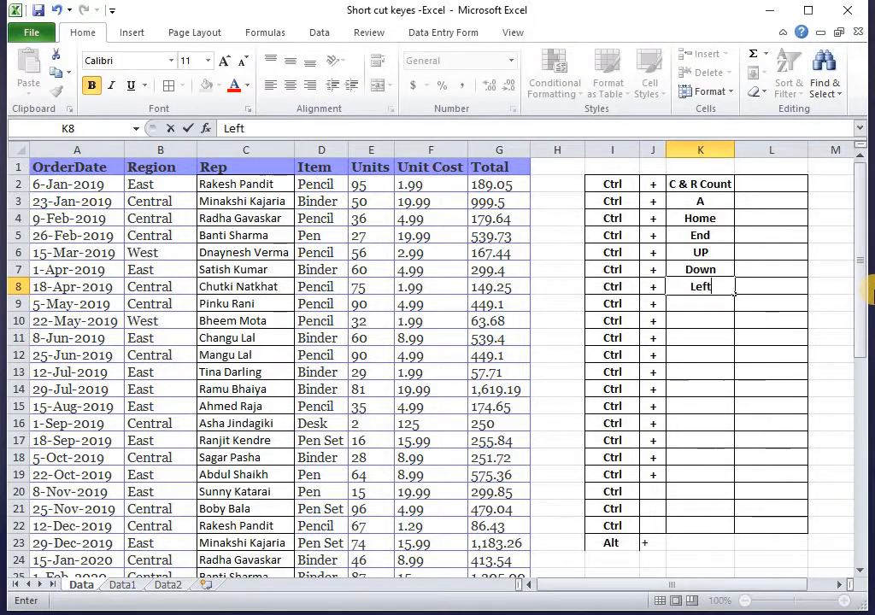
{"action": "type", "text": "t"}
{"action": "key", "text": "Return"}
{"action": "type", "text": "Rihg"}
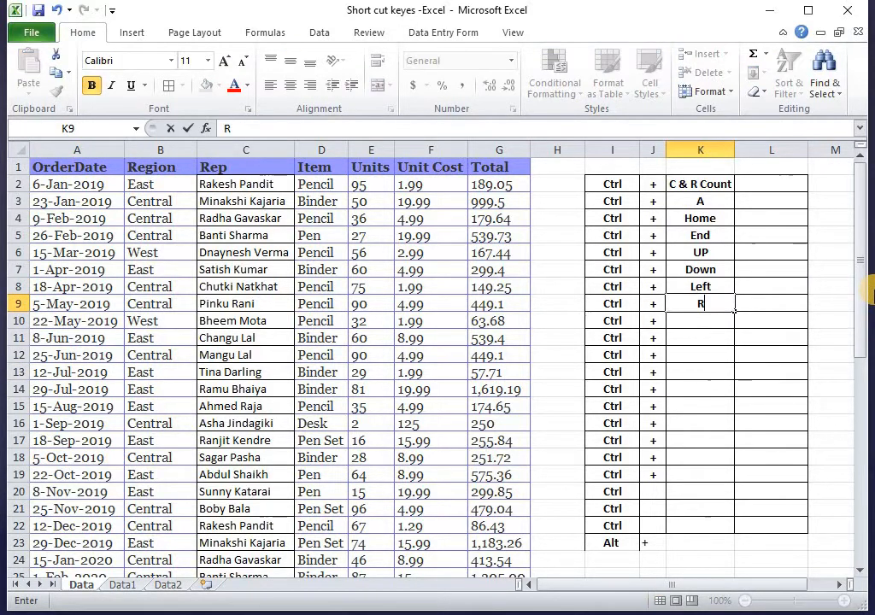
{"action": "key", "text": "BackSpace"}
{"action": "key", "text": "BackSpace"}
{"action": "type", "text": "gt"}
{"action": "key", "text": "BackSpace"}
{"action": "type", "text": "ht"}
{"action": "key", "text": "Return"}
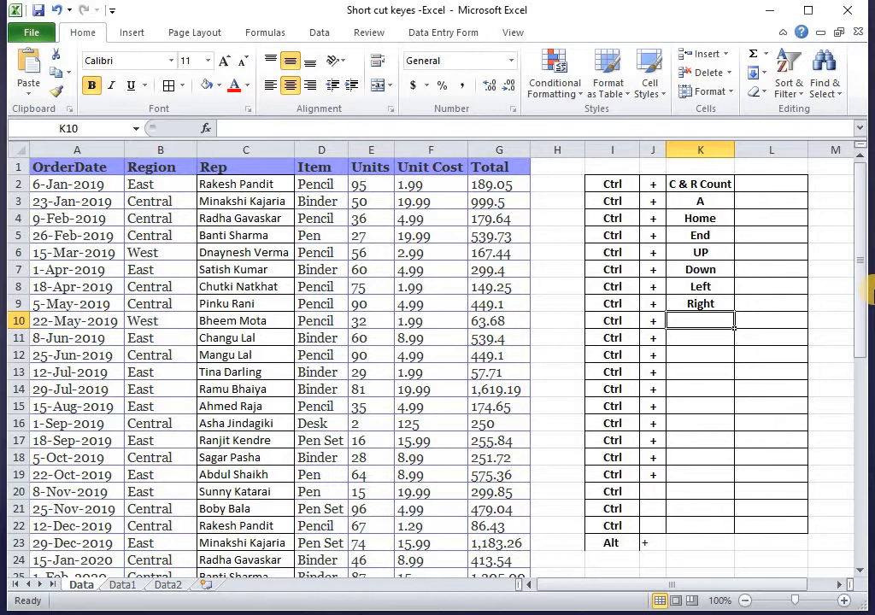
{"action": "key", "text": "Left"}
{"action": "key", "text": "Left"}
{"action": "key", "text": "Right"}
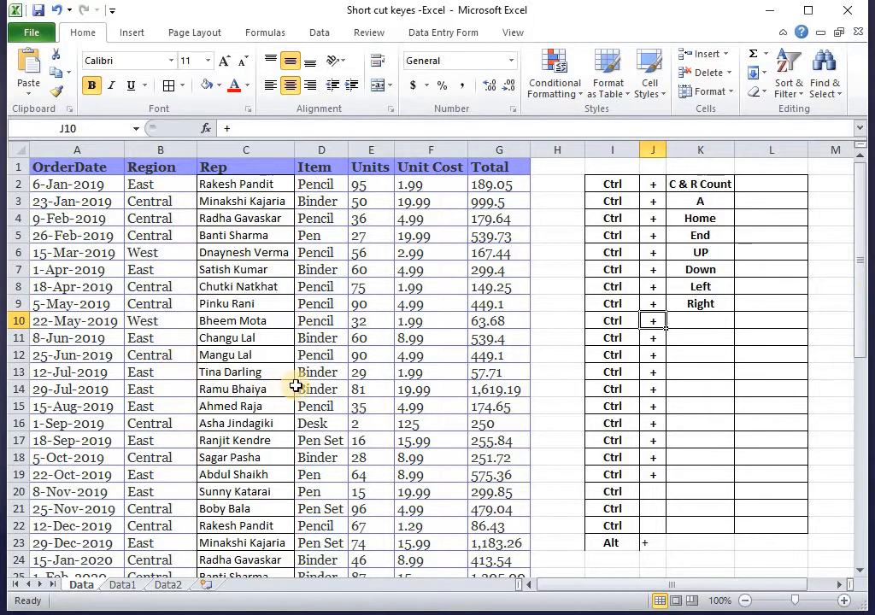
- Select the whole Rep column from cell C17, then select it again from cell C13
{"action": "left_click", "coordinate": [273, 446]}
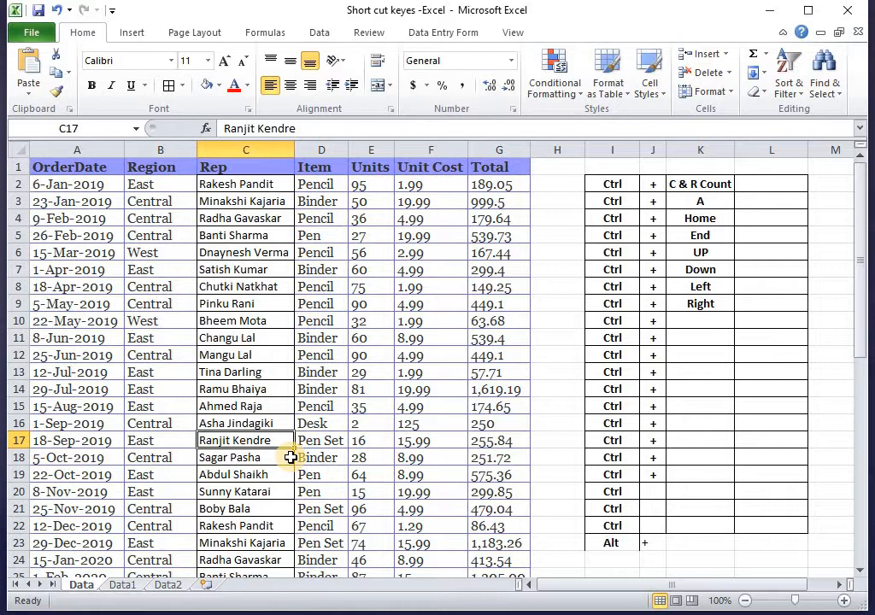
{"action": "key", "text": "ctrl+space"}
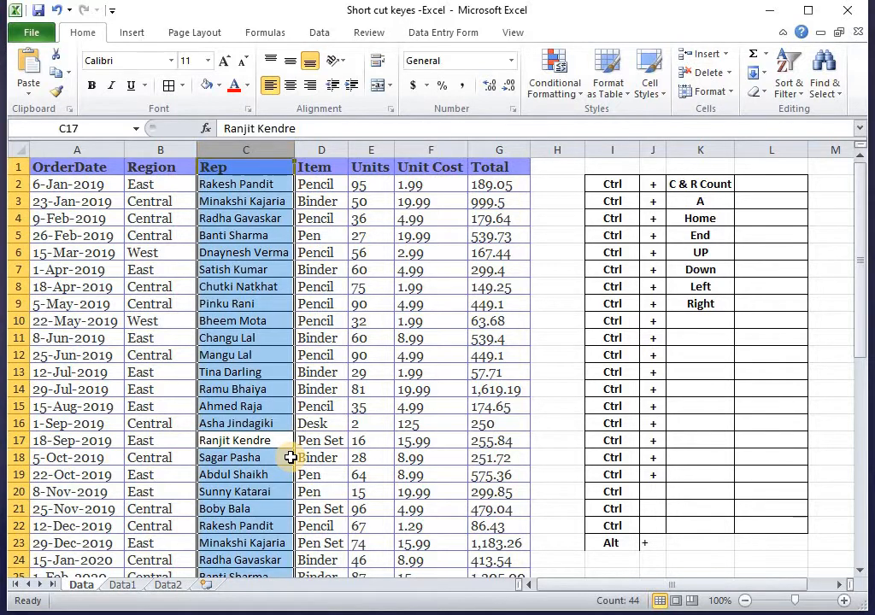
{"action": "key", "text": "Left"}
{"action": "key", "text": "Right"}
{"action": "key", "text": "Up"}
{"action": "key", "text": "Up"}
{"action": "key", "text": "Up"}
{"action": "key", "text": "Up"}
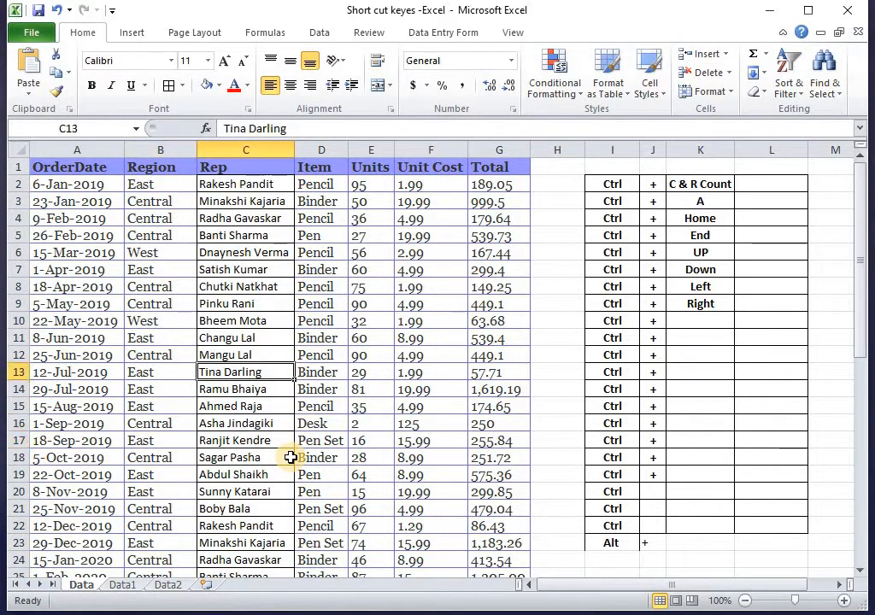
{"action": "key", "text": "ctrl+space"}
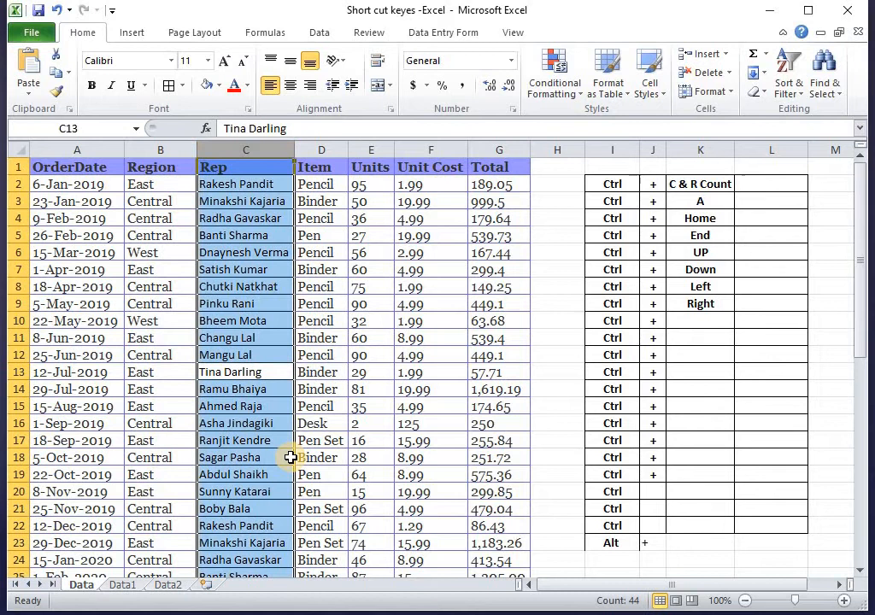
- Select the whole of column C and then column E using their column headings, and return to cell C15
{"action": "left_click", "coordinate": [328, 393]}
{"action": "scroll", "coordinate": [330, 412], "scroll_direction": "down", "scroll_amount": 4}
{"action": "left_click", "coordinate": [264, 388]}
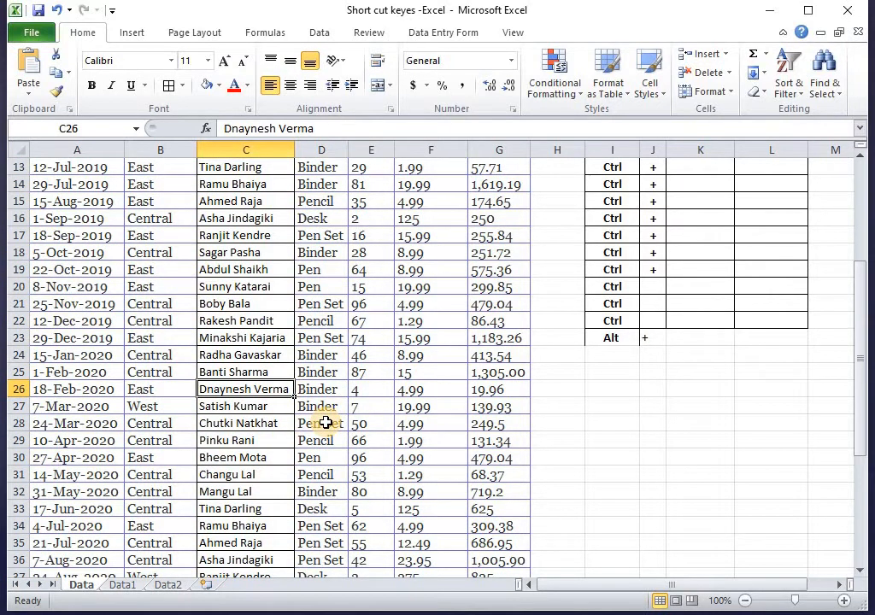
{"action": "left_click", "coordinate": [178, 340]}
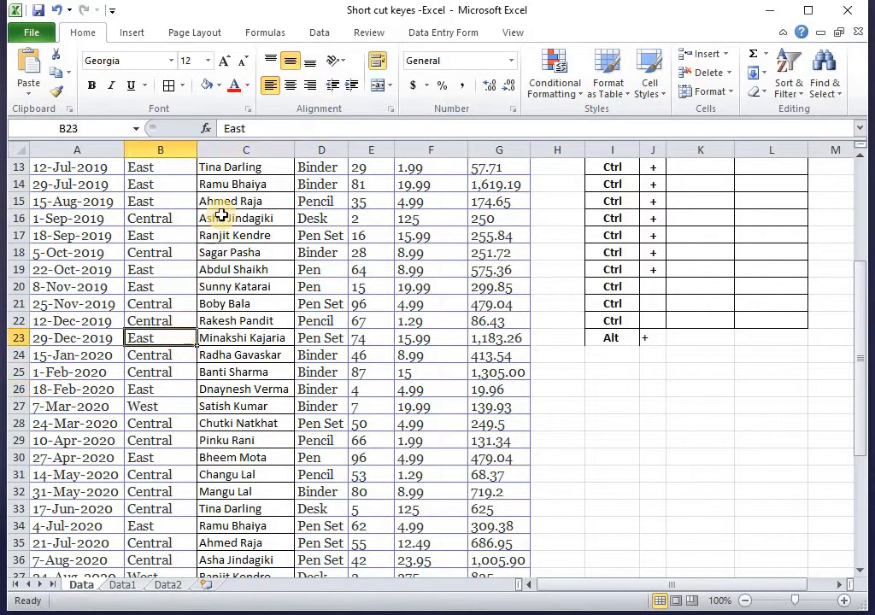
{"action": "left_click", "coordinate": [291, 149]}
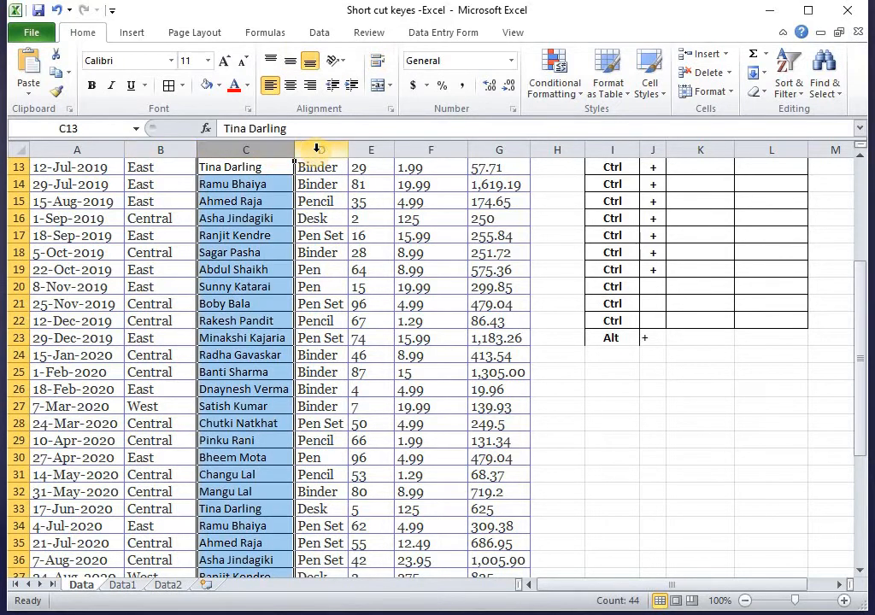
{"action": "left_click", "coordinate": [376, 150]}
{"action": "left_click", "coordinate": [249, 199]}
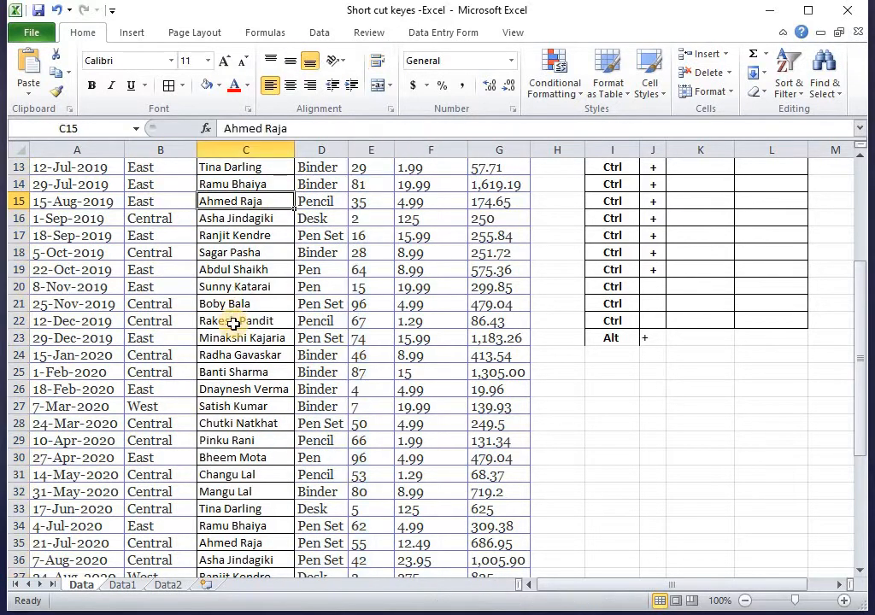
- Select the whole Region column from cell B16, then select it again from cell B2
{"action": "key", "text": "Left"}
{"action": "key", "text": "Down"}
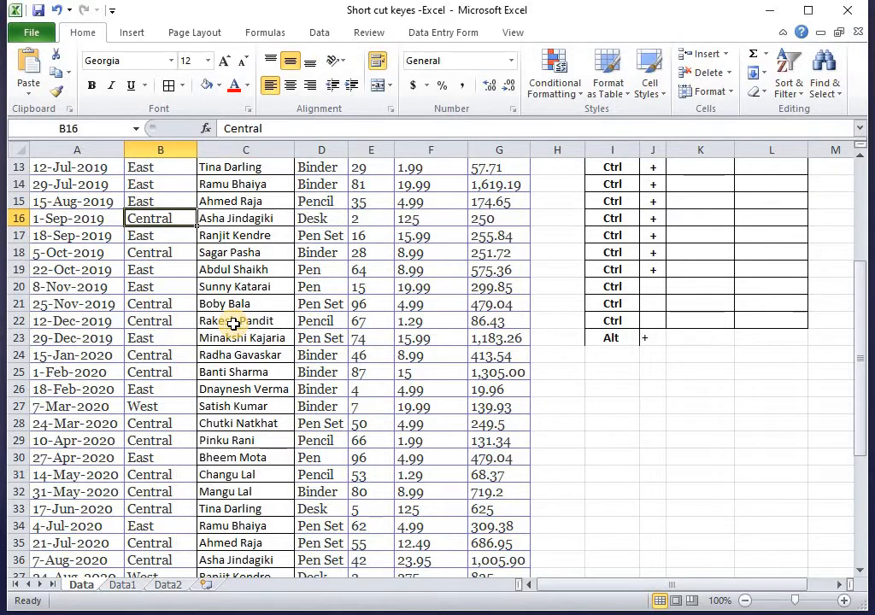
{"action": "key", "text": "ctrl+space"}
{"action": "key", "text": "Left"}
{"action": "key", "text": "Up"}
{"action": "key", "text": "Right"}
{"action": "key", "text": "ctrl+Up"}
{"action": "key", "text": "Down"}
{"action": "key", "text": "ctrl+space"}
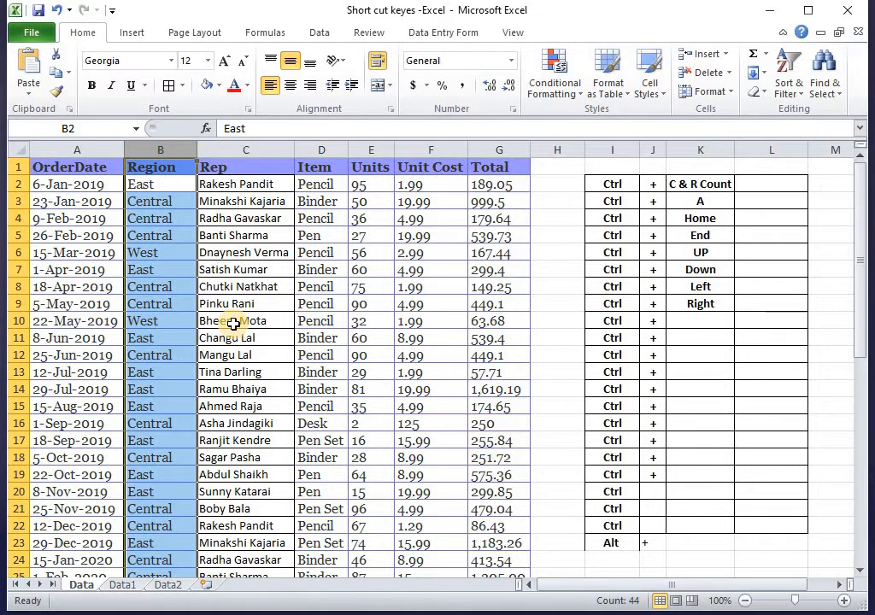
- Extend the Region column selection to include column A, then extend it the other way to cover columns B through G
{"action": "key", "text": "shift+Left"}
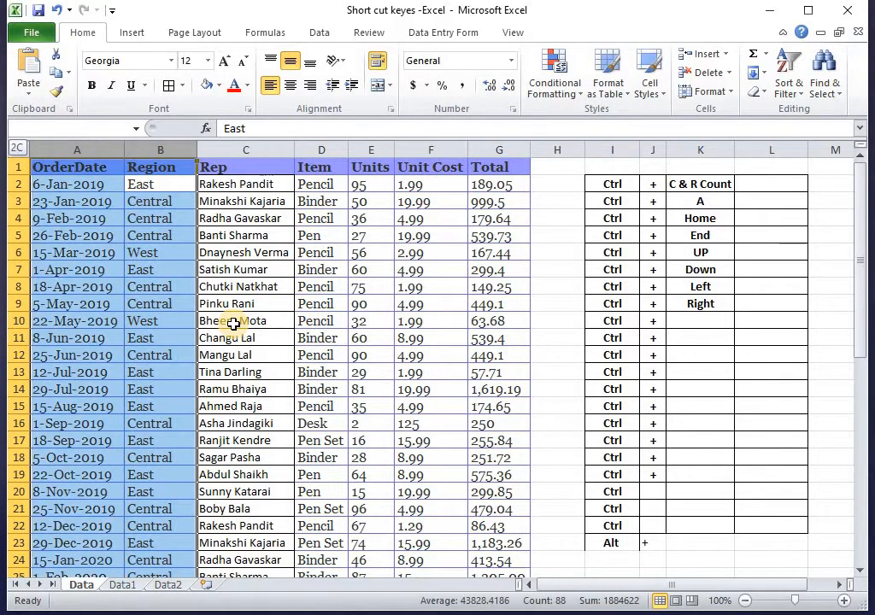
{"action": "key", "text": "shift+Right"}
{"action": "key", "text": "shift+Right"}
{"action": "key", "text": "shift+Right"}
{"action": "key", "text": "shift+Right"}
{"action": "key", "text": "shift+Right"}
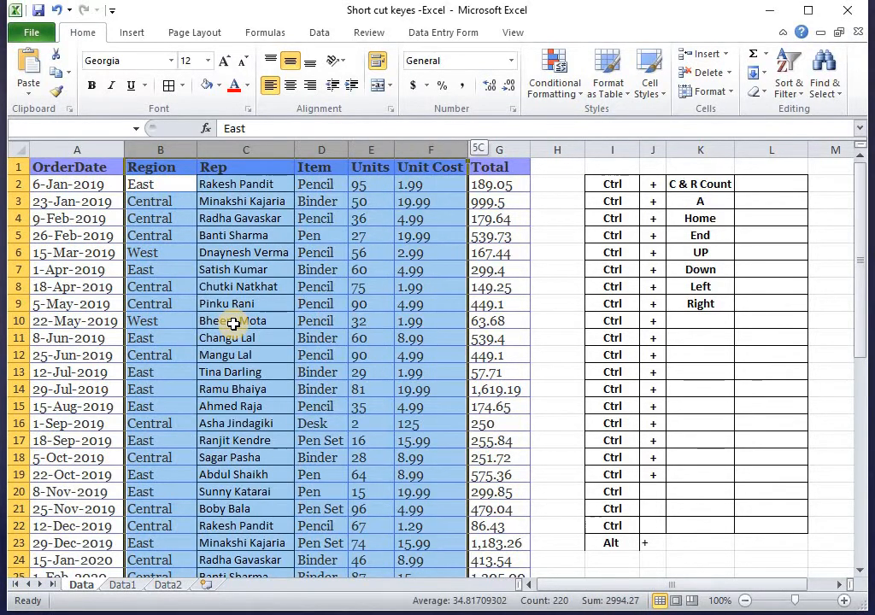
{"action": "key", "text": "shift+Right"}
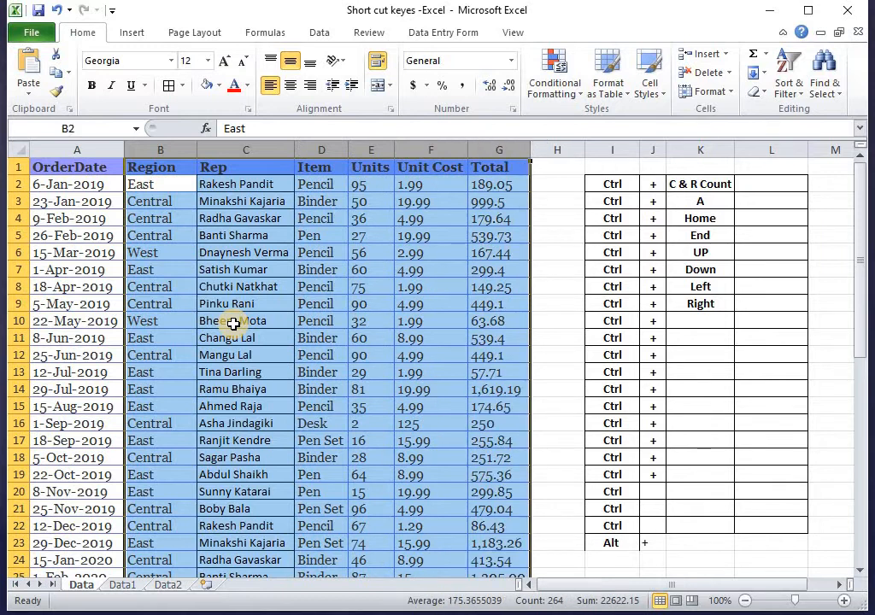
- Shrink the column selection back until it covers columns A and B, then deselect it by moving to cell C10
{"action": "key", "text": "shift+Left"}
{"action": "key", "text": "shift+Left"}
{"action": "key", "text": "shift+Left"}
{"action": "key", "text": "shift+Left"}
{"action": "key", "text": "shift+Left"}
{"action": "key", "text": "shift+Left"}
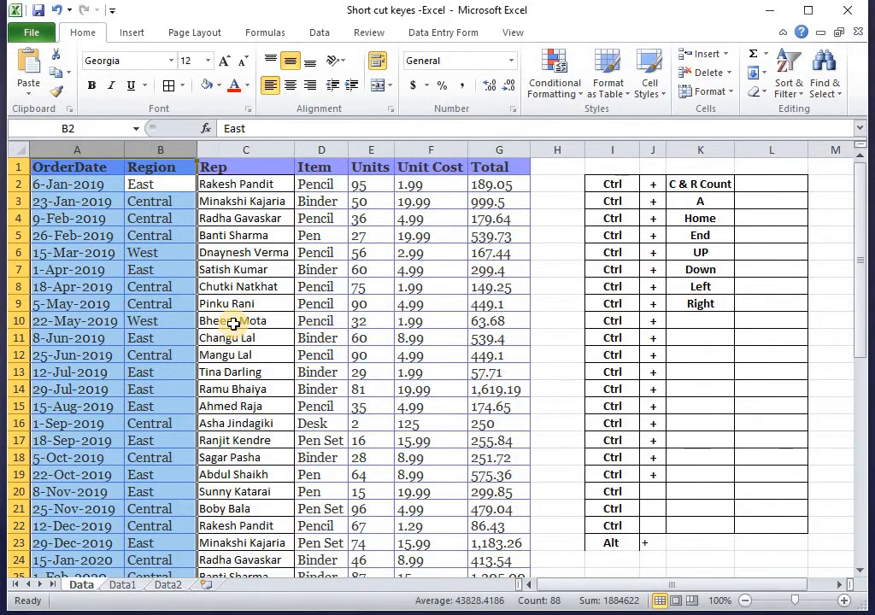
{"action": "left_click", "coordinate": [234, 324]}
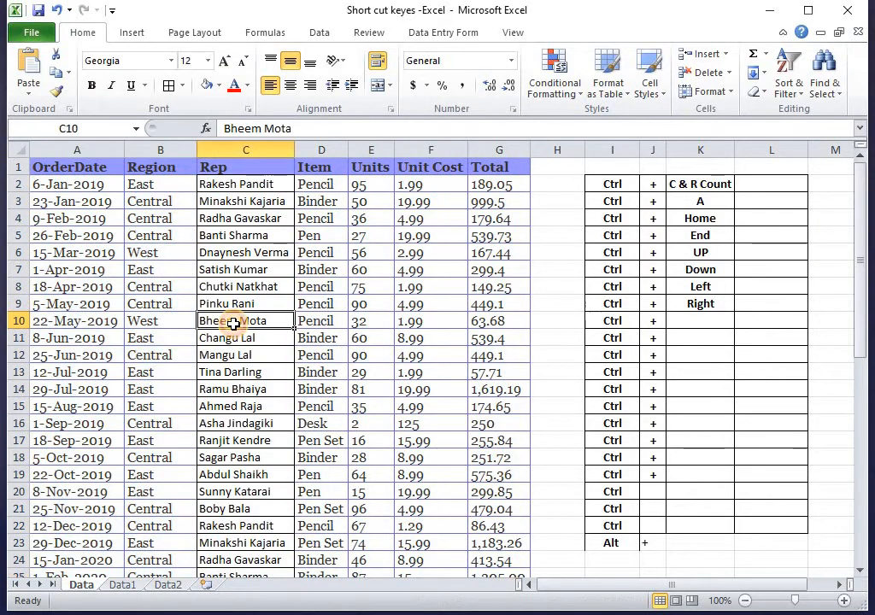
- Enter Space in cell K10 of the shortcut table
{"action": "left_click", "coordinate": [694, 326]}
{"action": "type", "text": "Space"}
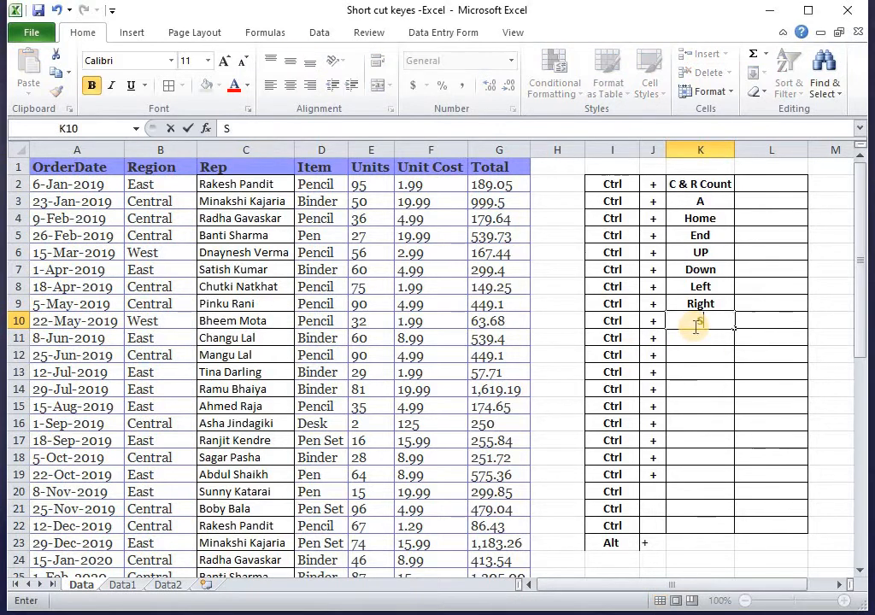
{"action": "key", "text": "Return"}
- Select the whole Rep column from cell C11, then move to cell C8
{"action": "left_click", "coordinate": [228, 337]}
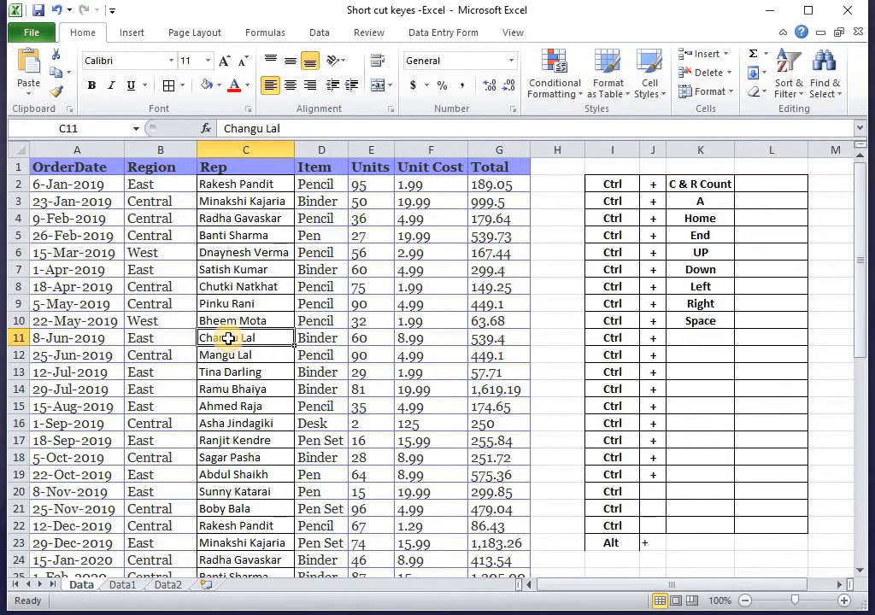
{"action": "key", "text": "ctrl+space"}
{"action": "left_click", "coordinate": [240, 286]}
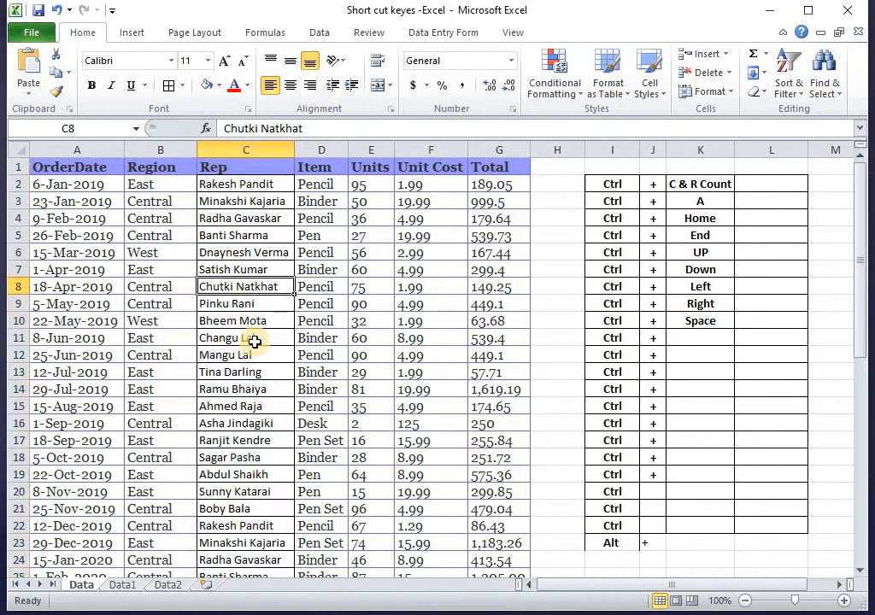
- Select the whole of row 15 using its row heading, then move to cell C13
{"action": "left_click", "coordinate": [234, 409]}
{"action": "key", "text": "Left"}
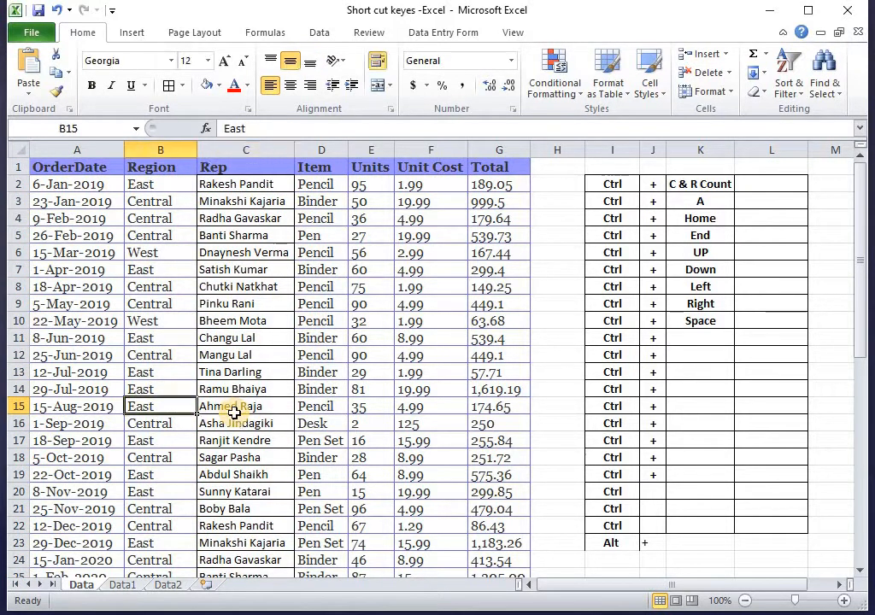
{"action": "left_click", "coordinate": [16, 406]}
{"action": "left_click", "coordinate": [240, 367]}
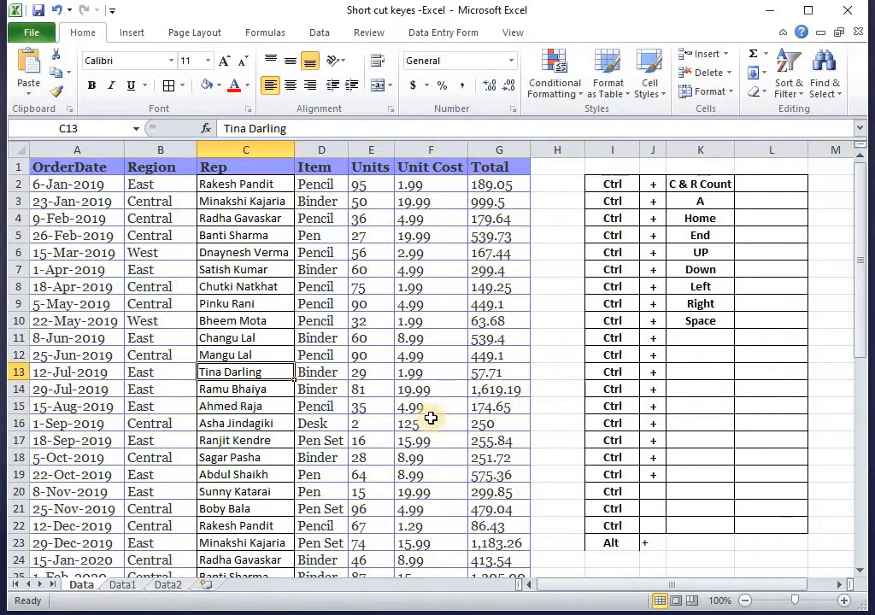
- Select the whole of row 16 from C16, then row 12 from E12, and finally row 11 from E11
{"action": "left_click", "coordinate": [218, 428]}
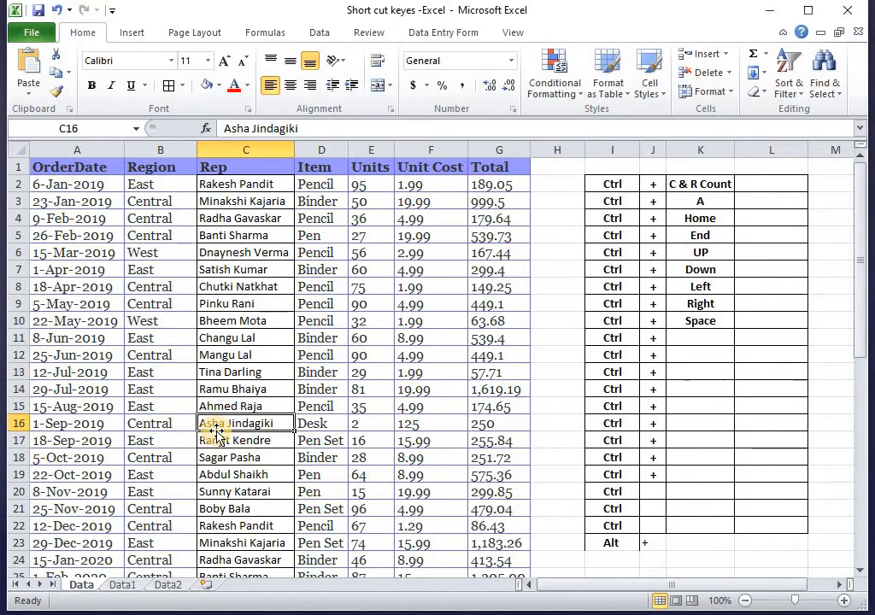
{"action": "key", "text": "shift+space"}
{"action": "left_click", "coordinate": [370, 357]}
{"action": "key", "text": "shift+space"}
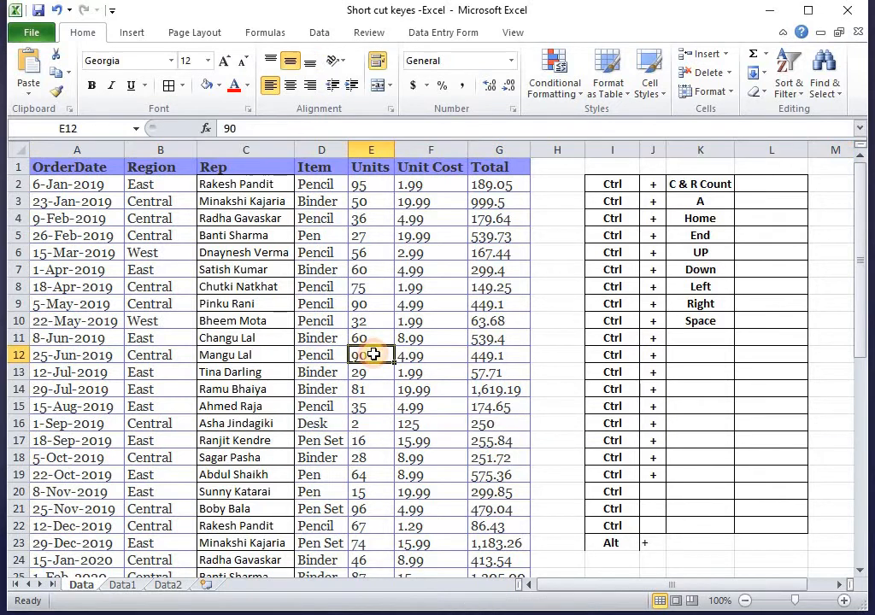
{"action": "left_click", "coordinate": [355, 337]}
{"action": "key", "text": "shift+space"}
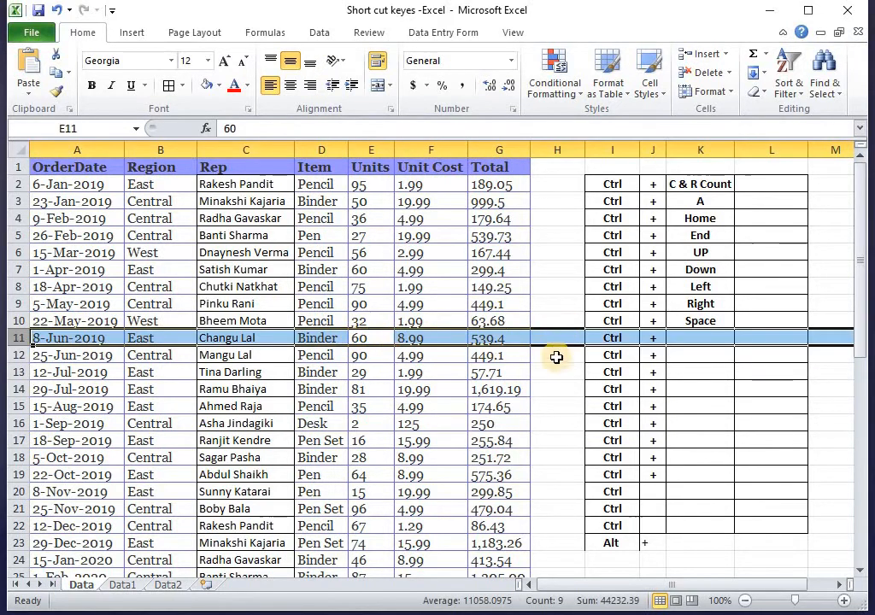
- Enter Shift in cell I11 and Space in cell K11 of the shortcut table
{"action": "left_click", "coordinate": [621, 339]}
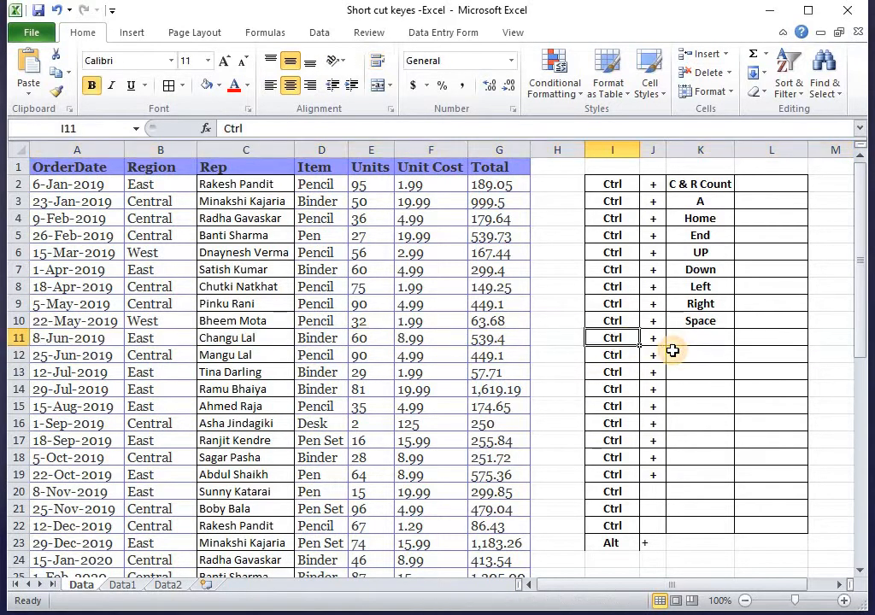
{"action": "type", "text": "Shfift"}
{"action": "key", "text": "BackSpace"}
{"action": "key", "text": "BackSpace"}
{"action": "key", "text": "BackSpace"}
{"action": "key", "text": "BackSpace"}
{"action": "type", "text": "ift"}
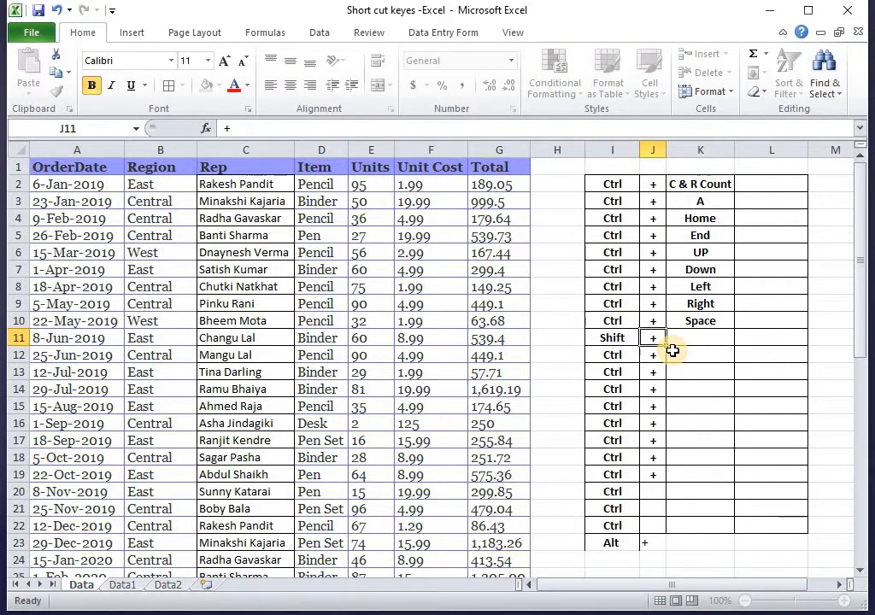
{"action": "key", "text": "Tab"}
{"action": "key", "text": "Tab"}
{"action": "type", "text": "Space"}
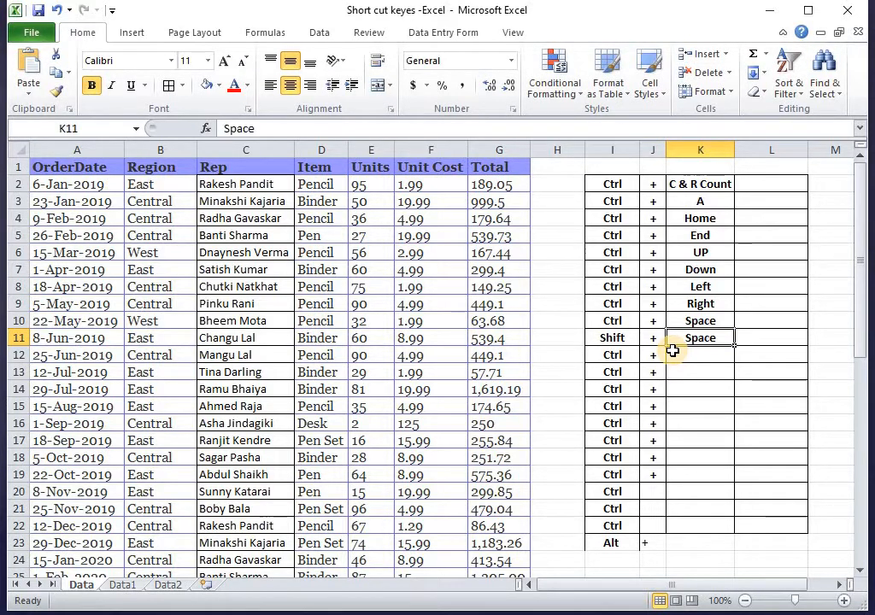
- Select the whole Rep column from cell C12, then move to cell C10
{"action": "left_click", "coordinate": [371, 419]}
{"action": "left_click", "coordinate": [234, 357]}
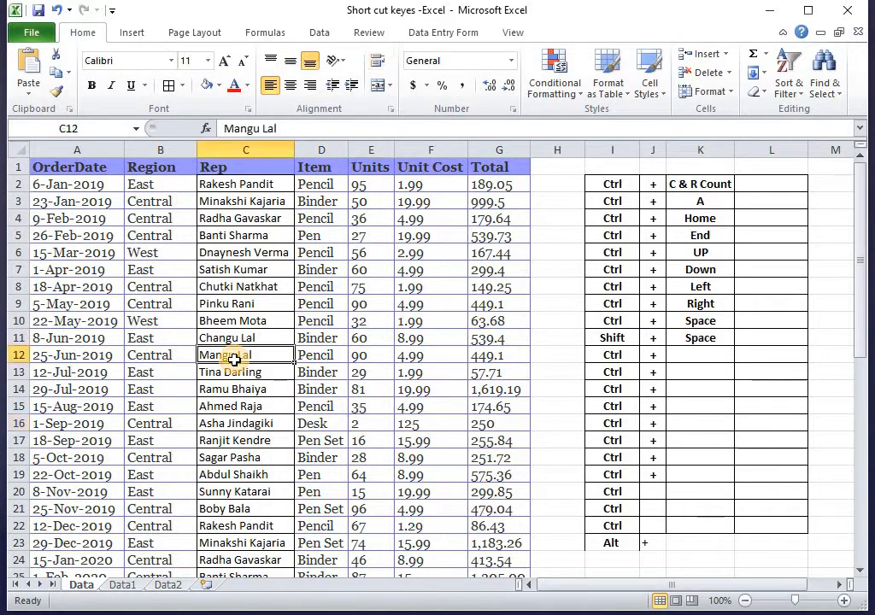
{"action": "key", "text": "ctrl+space"}
{"action": "left_click", "coordinate": [239, 320]}
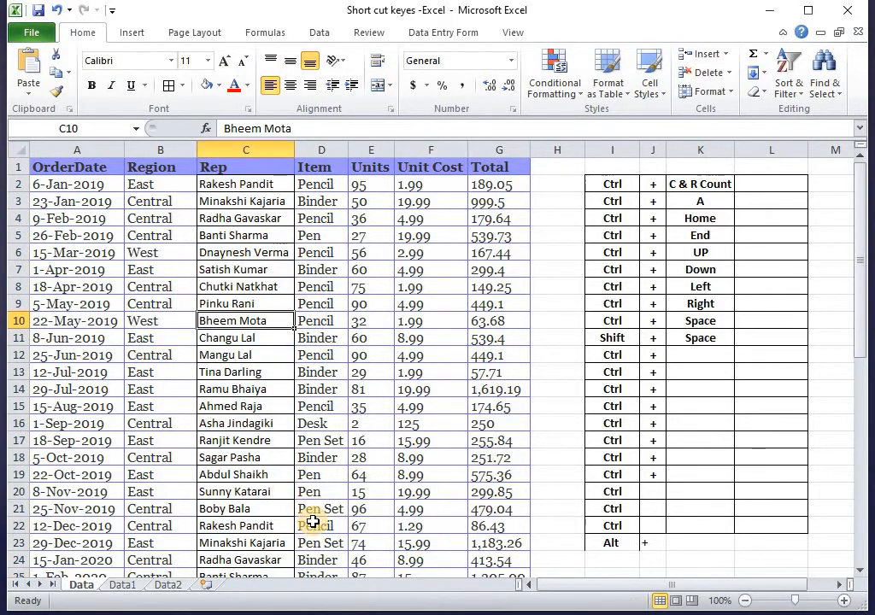
- Select the whole of row 10 from C10, then the whole of row 11 from C11
{"action": "key", "text": "shift+space"}
{"action": "key", "text": "Down"}
{"action": "key", "text": "shift+space"}
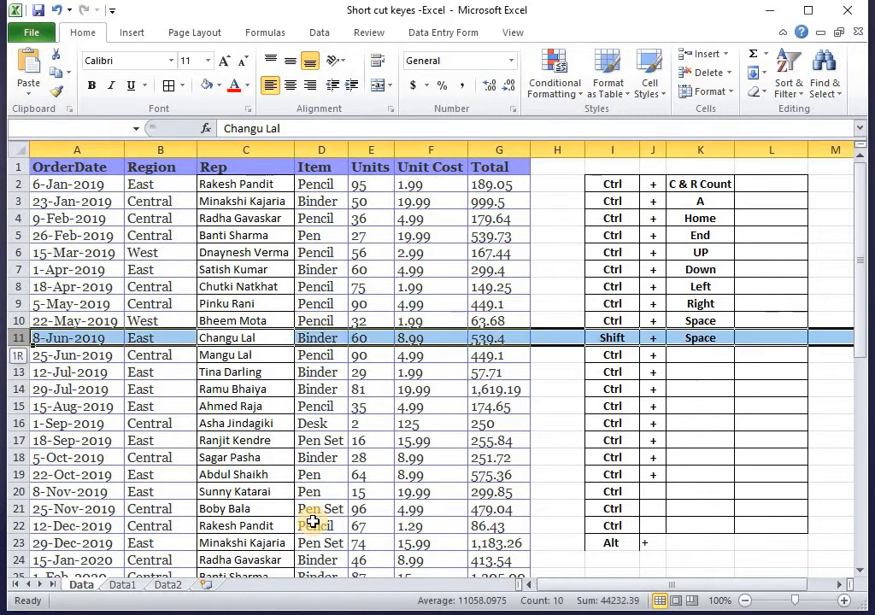
{"action": "key", "text": "Left"}
{"action": "key", "text": "Right"}
{"action": "key", "text": "shift+space"}
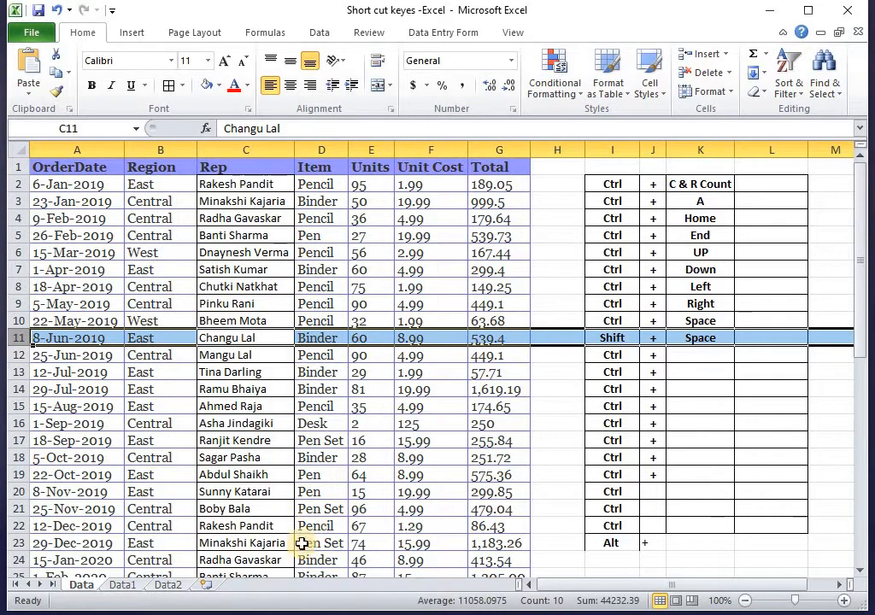
- Italicize the Rep names in cells C9 and C11, then move to cell D11
{"action": "left_click", "coordinate": [254, 458]}
{"action": "left_click", "coordinate": [257, 304]}
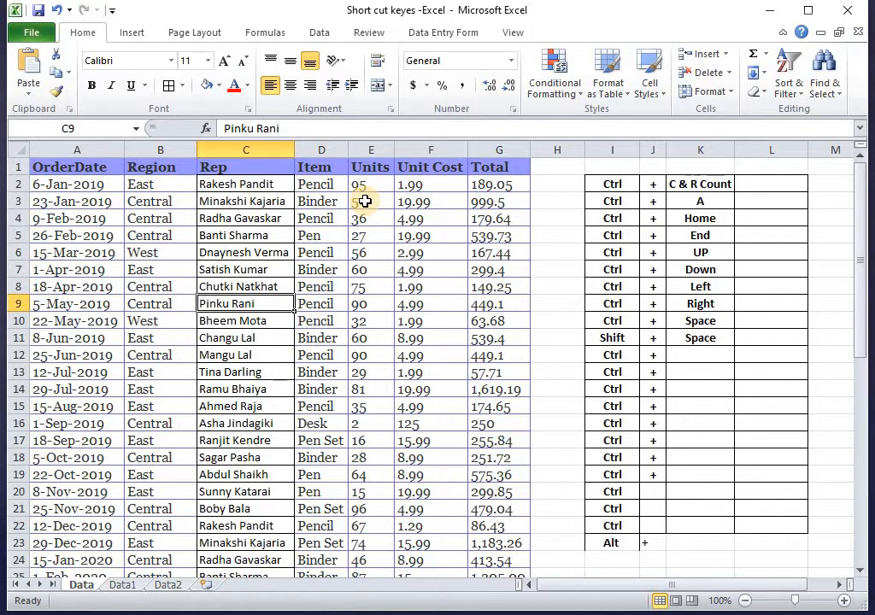
{"action": "key", "text": "ctrl+i"}
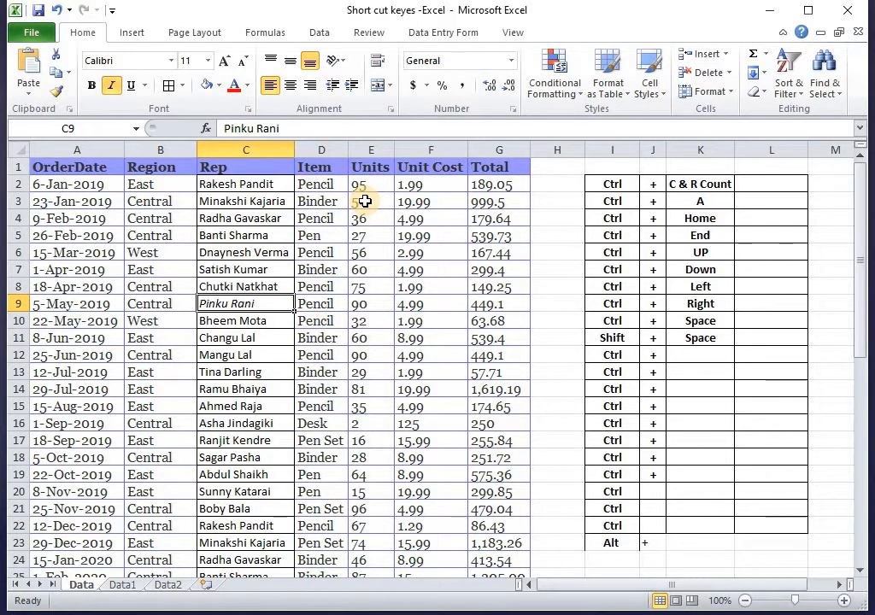
{"action": "key", "text": "Down"}
{"action": "key", "text": "Down"}
{"action": "key", "text": "ctrl+i"}
{"action": "key", "text": "Right"}
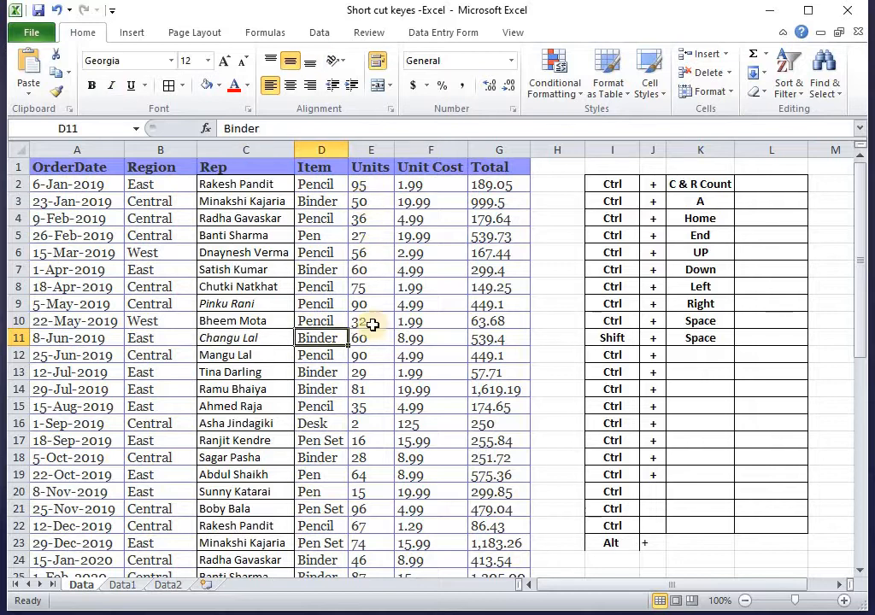
- Select the whole Rep column from cell C16 and italicize it
{"action": "left_click", "coordinate": [244, 416]}
{"action": "key", "text": "ctrl+space"}
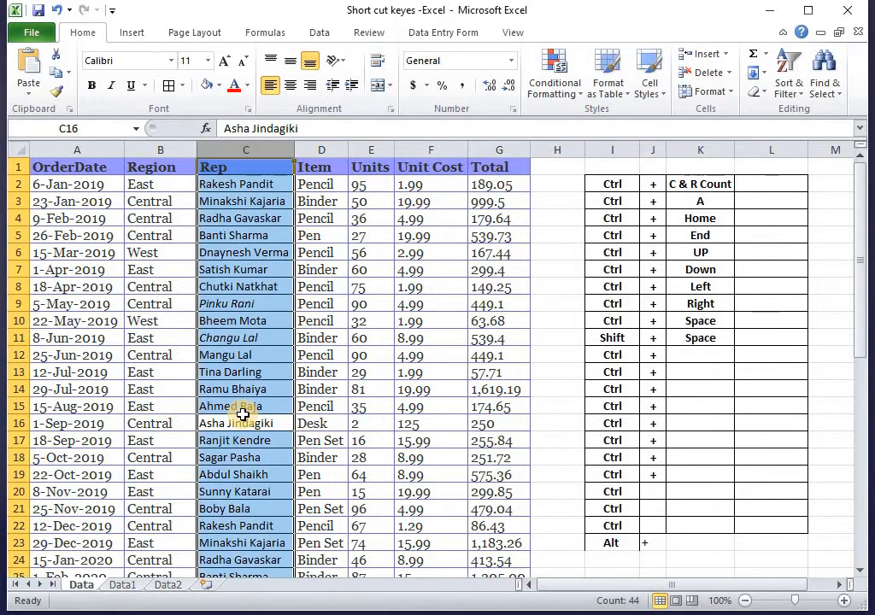
{"action": "key", "text": "ctrl+i"}
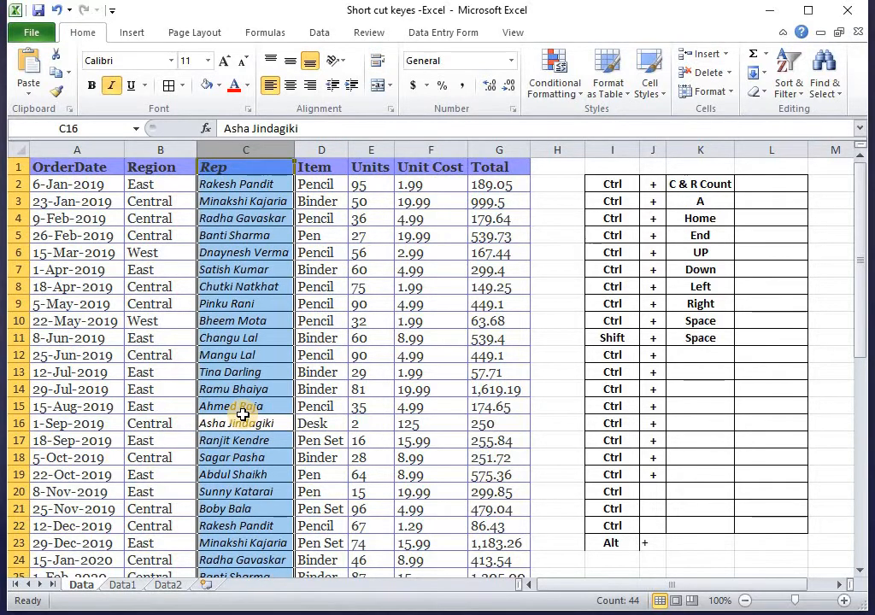
- Underline the whole of row 9, then undo the underline
{"action": "left_click", "coordinate": [322, 291]}
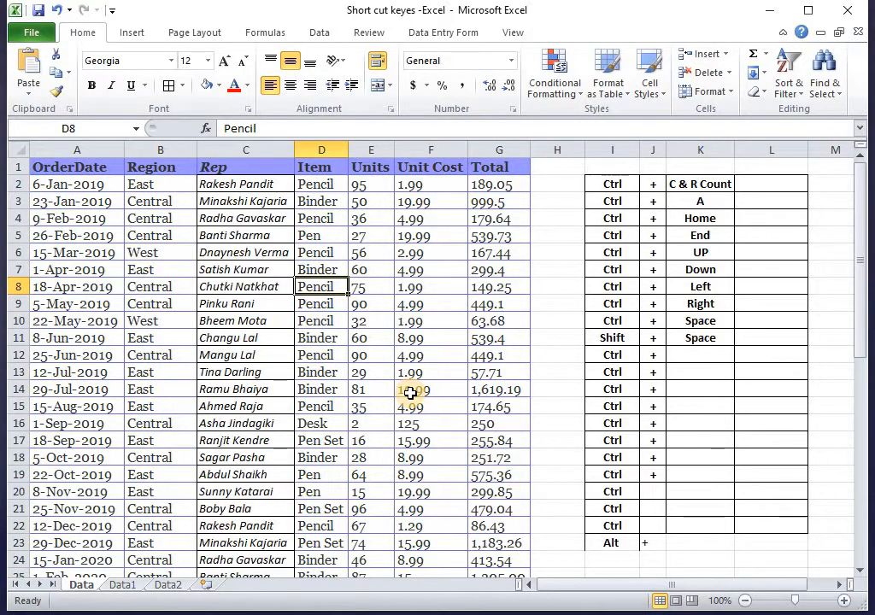
{"action": "key", "text": "Down"}
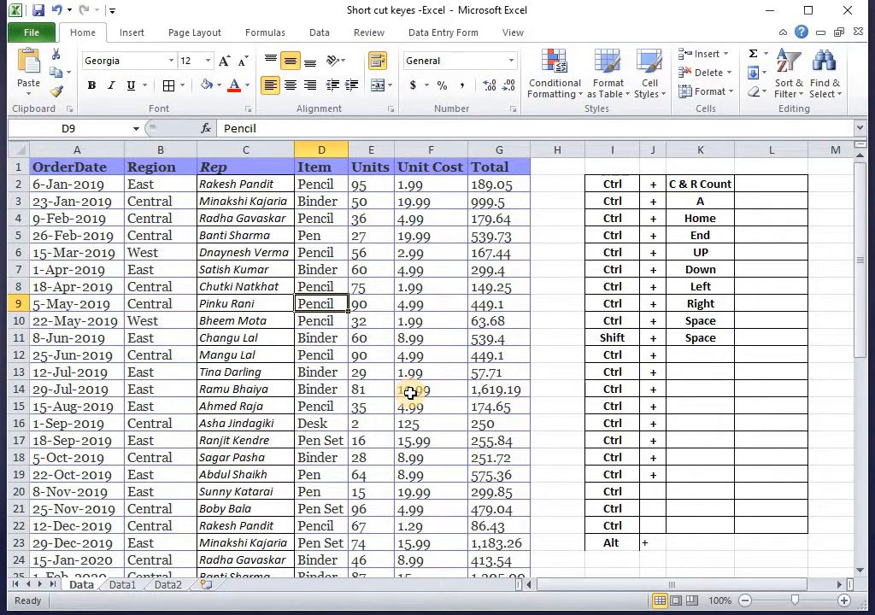
{"action": "key", "text": "shift+space"}
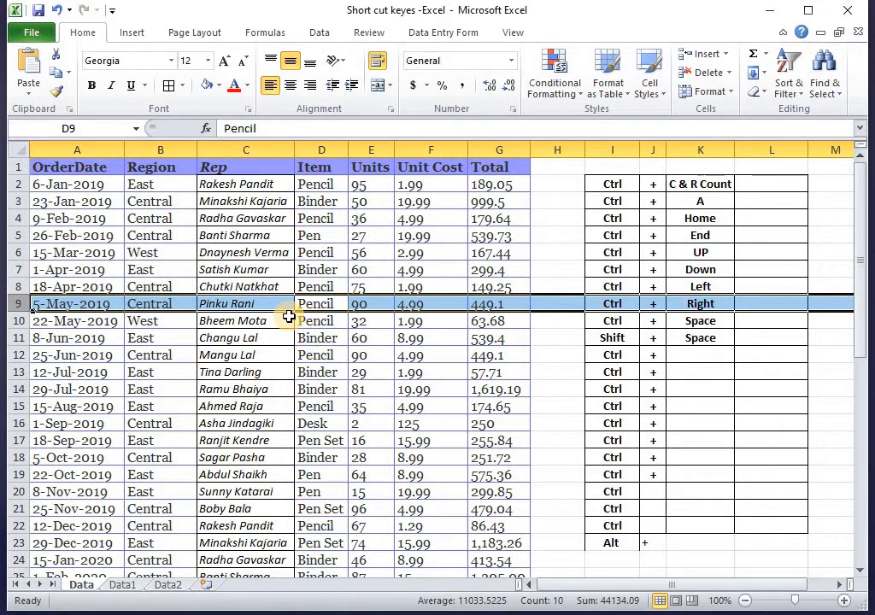
{"action": "key", "text": "ctrl+u"}
{"action": "left_click", "coordinate": [289, 318]}
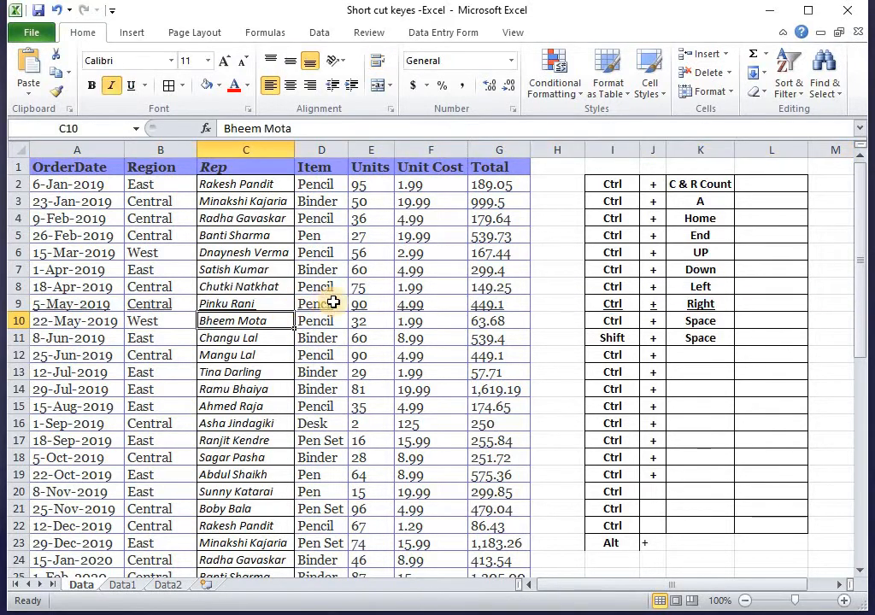
{"action": "left_click", "coordinate": [318, 304]}
{"action": "key", "text": "shift+space"}
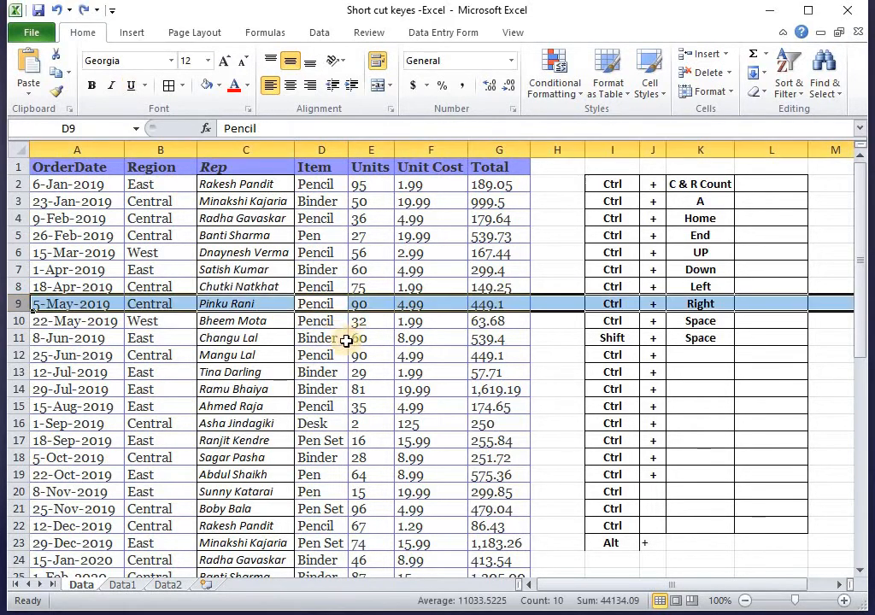
{"action": "left_click", "coordinate": [336, 337]}
{"action": "left_click", "coordinate": [218, 252]}
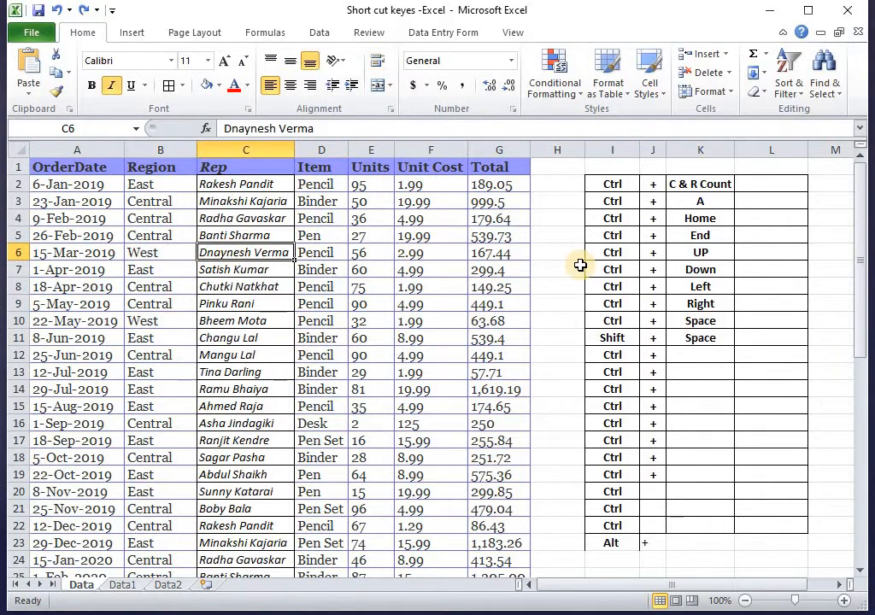
{"action": "key", "text": "Right"}
{"action": "key", "text": "Right"}
{"action": "key", "text": "Right"}
{"action": "left_click", "coordinate": [181, 248]}
{"action": "left_click", "coordinate": [256, 247]}
{"action": "left_click", "coordinate": [323, 236]}
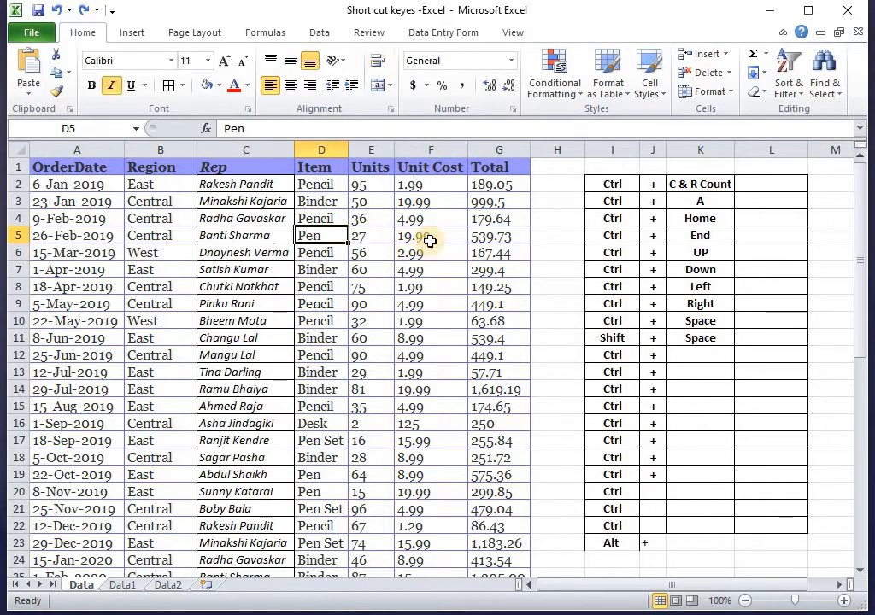
- Underline the Rep name in cell C5
{"action": "left_click", "coordinate": [254, 247]}
{"action": "key", "text": "Up"}
{"action": "key", "text": "ctrl+u"}
{"action": "key", "text": "Down"}
{"action": "key", "text": "Up"}
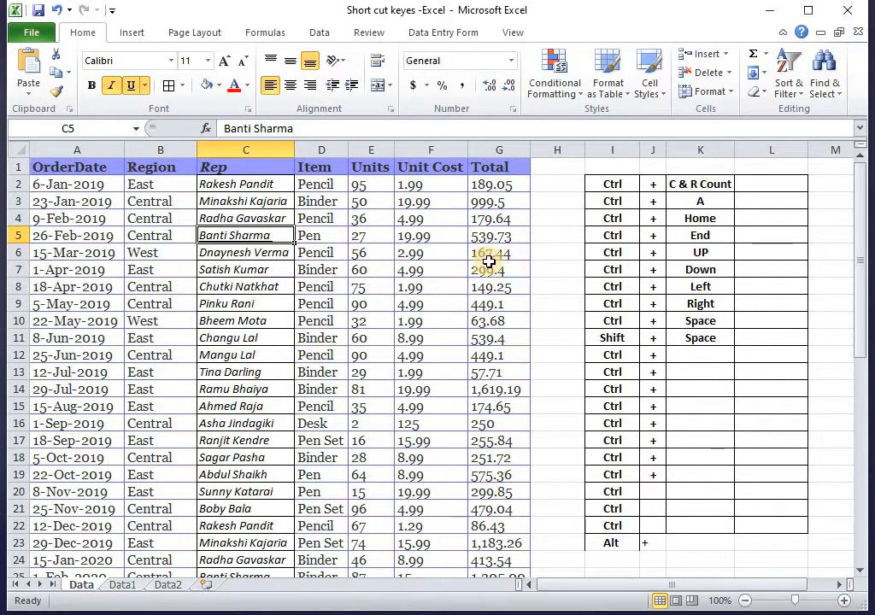
{"action": "left_click", "coordinate": [501, 186]}
{"action": "left_click", "coordinate": [503, 204]}
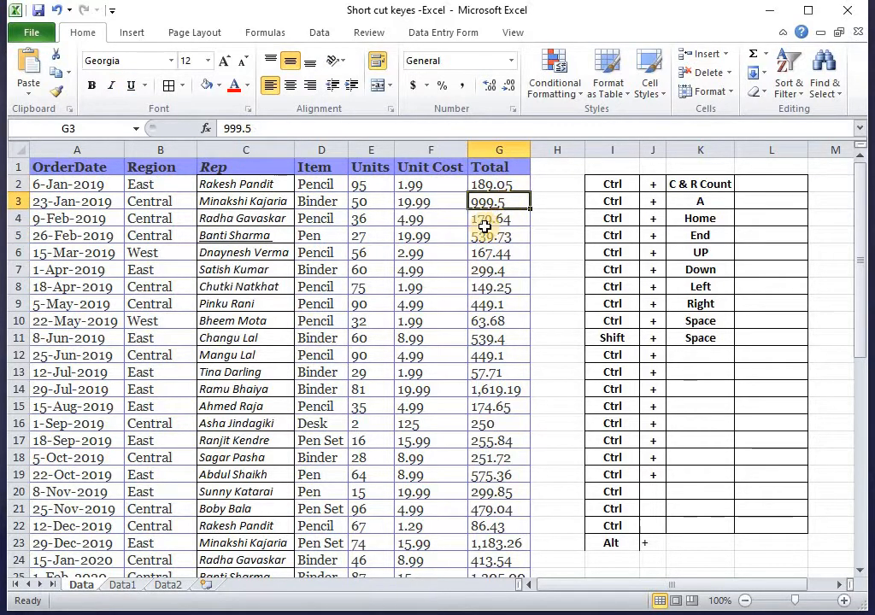
{"action": "left_click", "coordinate": [205, 203]}
{"action": "key", "text": "Right"}
{"action": "key", "text": "Right"}
- Make the total in cell G23 bold and widen the Total column so the number fits
{"action": "scroll", "coordinate": [513, 282], "scroll_direction": "down", "scroll_amount": 2}
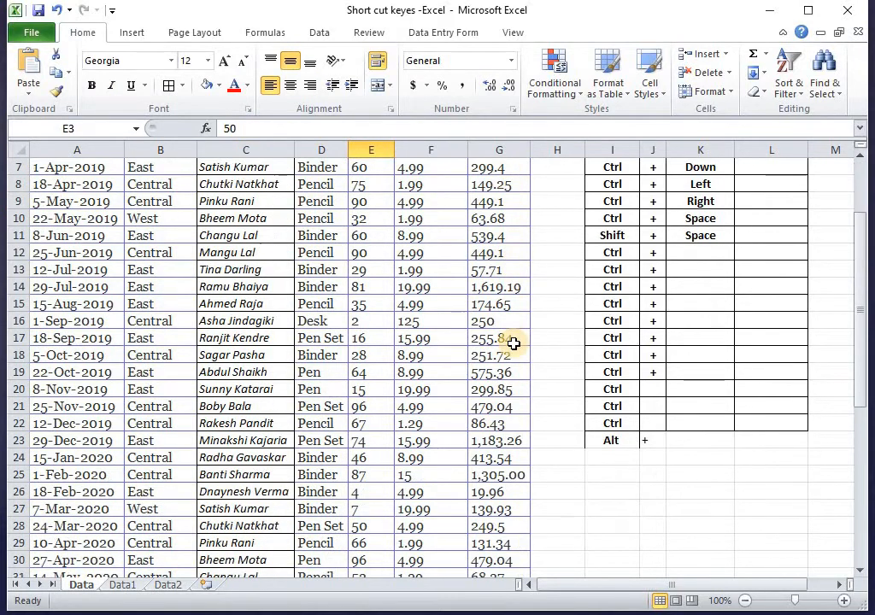
{"action": "left_click", "coordinate": [521, 441]}
{"action": "key", "text": "ctrl+b"}
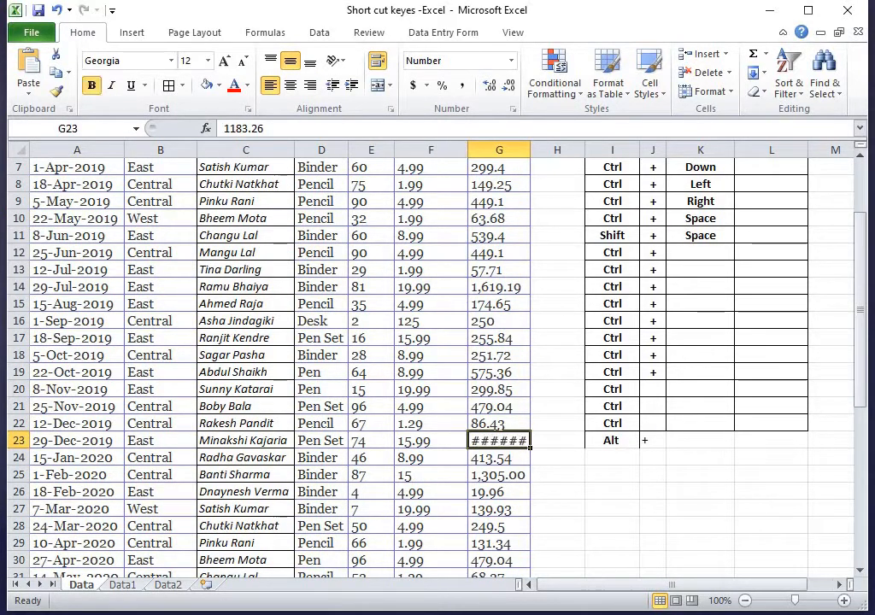
{"action": "left_click_drag", "start_coordinate": [530, 150], "coordinate": [560, 150]}
{"action": "left_click_drag", "start_coordinate": [576, 189], "coordinate": [576, 188]}
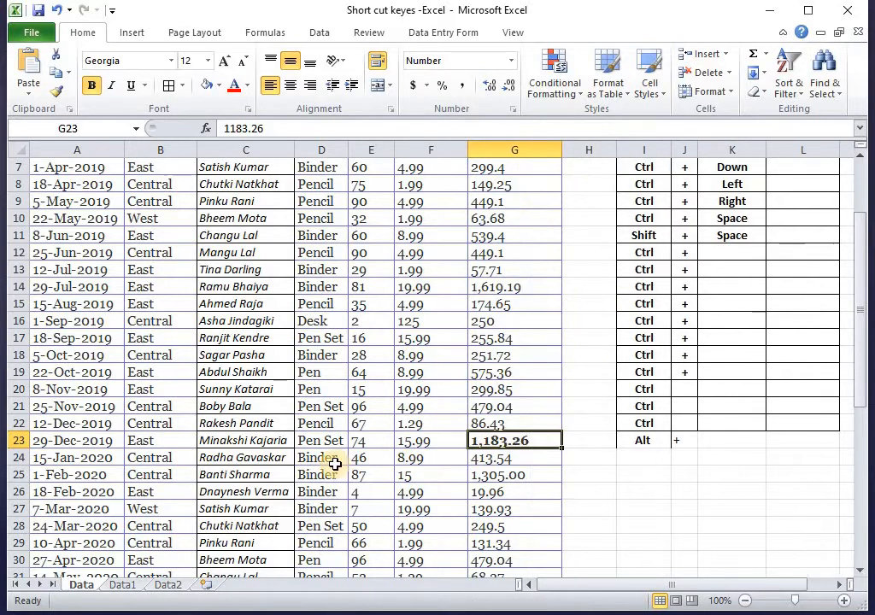
- Make the Rep names in cells C18 and C13 bold
{"action": "left_click", "coordinate": [289, 460]}
{"action": "left_click", "coordinate": [368, 536]}
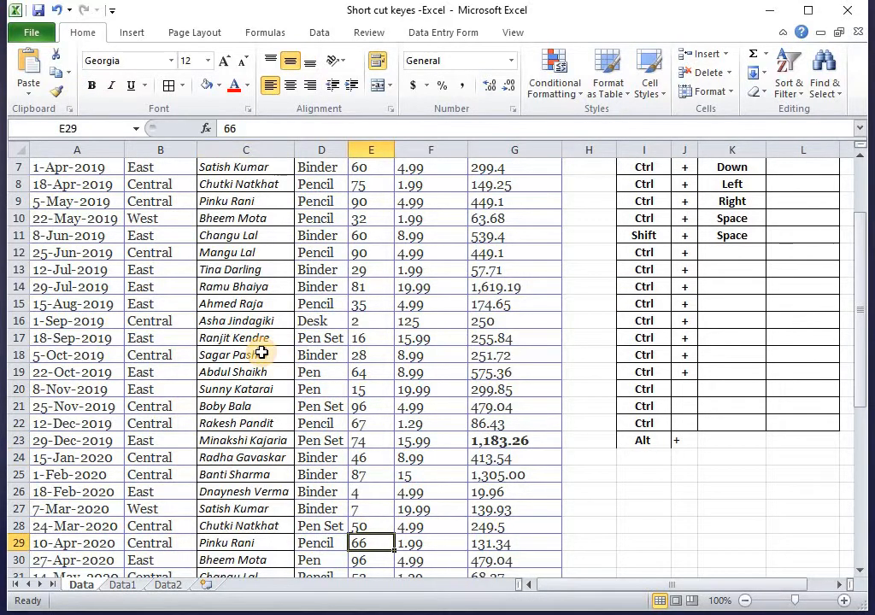
{"action": "left_click", "coordinate": [261, 354]}
{"action": "key", "text": "ctrl+b"}
{"action": "left_click", "coordinate": [253, 269]}
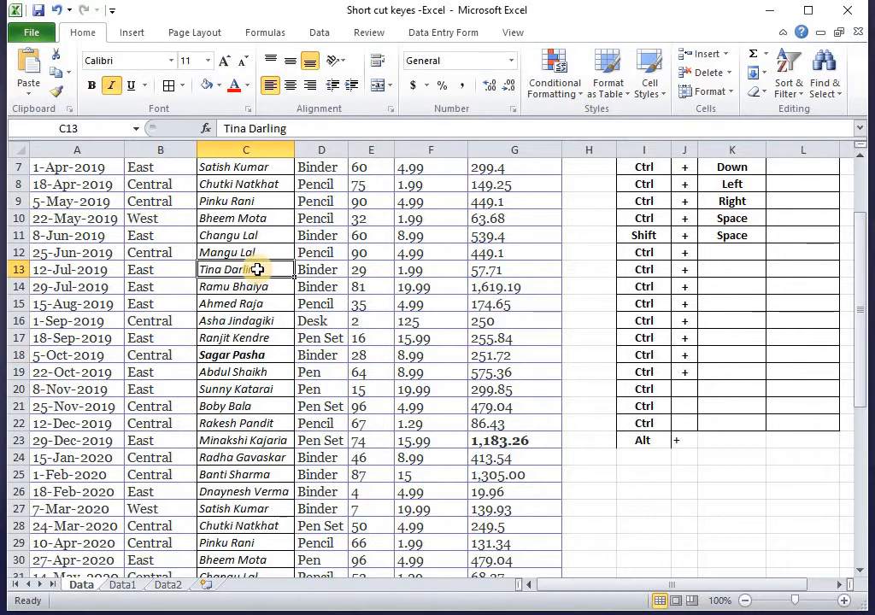
{"action": "key", "text": "ctrl+b"}
- Enter U in cell K12 of the shortcut table
{"action": "scroll", "coordinate": [327, 308], "scroll_direction": "up", "scroll_amount": 2}
{"action": "left_click", "coordinate": [716, 352]}
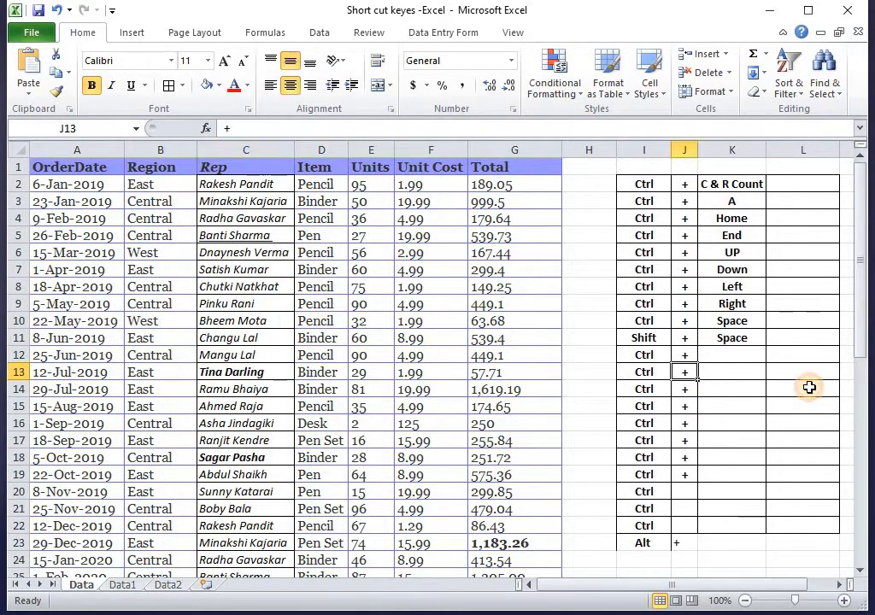
{"action": "key", "text": "Down"}
{"action": "key", "text": "Left"}
{"action": "key", "text": "Left"}
{"action": "key", "text": "Up"}
{"action": "key", "text": "Right"}
{"action": "key", "text": "Right"}
{"action": "key", "text": "Left"}
{"action": "key", "text": "Right"}
{"action": "type", "text": "UP"}
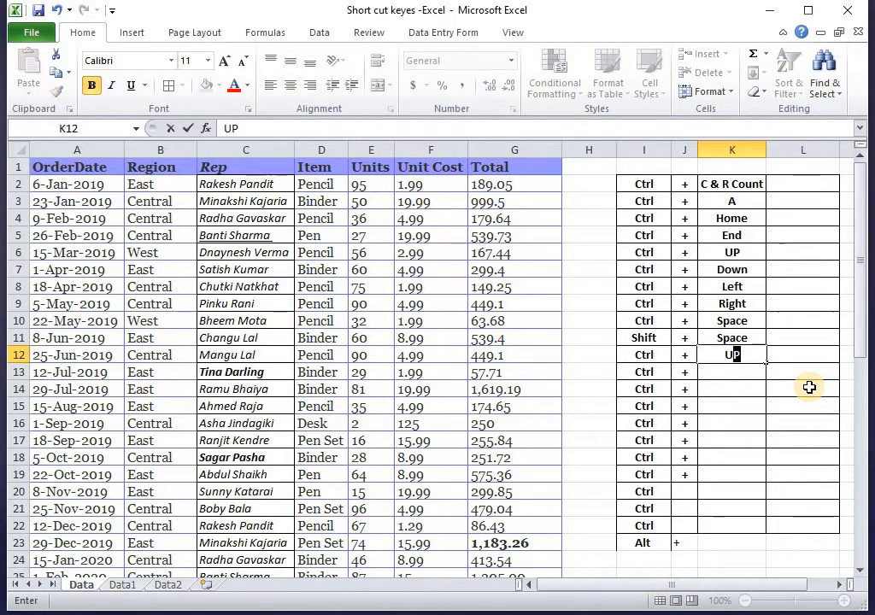
{"action": "key", "text": "BackSpace"}
{"action": "key", "text": "Return"}
- Enter I in cell K13 and B in cell K14 of the shortcut table
{"action": "key", "text": "Tab"}
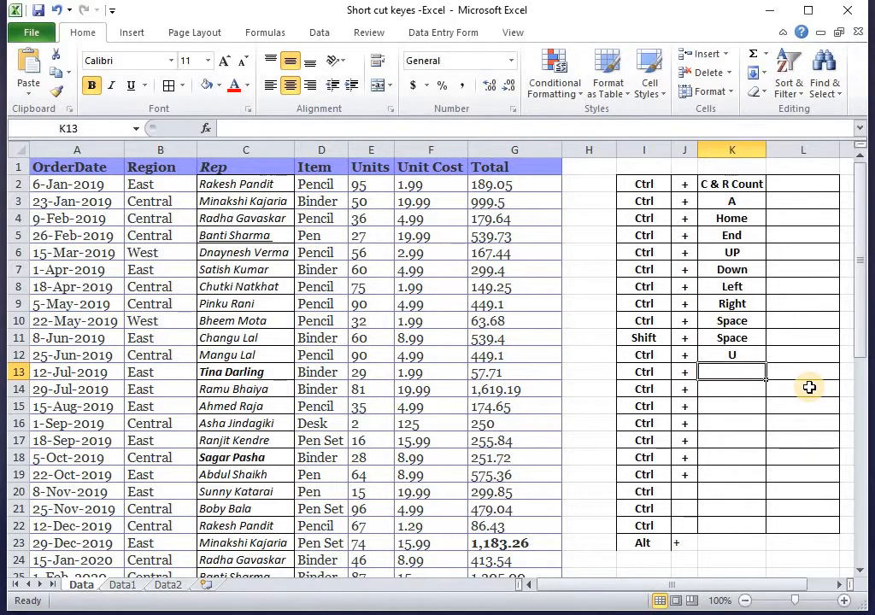
{"action": "type", "text": "I"}
{"action": "key", "text": "Return"}
{"action": "key", "text": "Tab"}
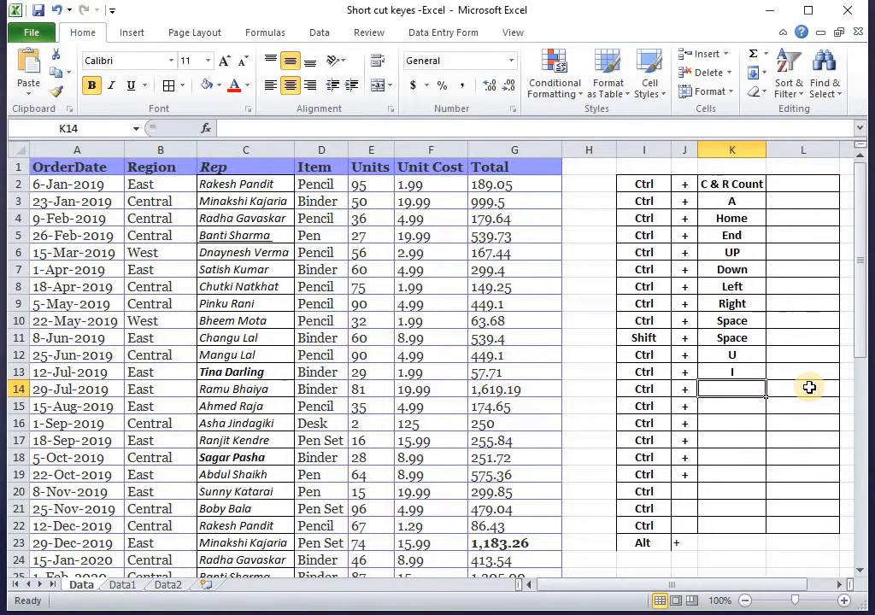
{"action": "key", "text": "Return"}
{"action": "key", "text": "Up"}
{"action": "key", "text": "Right"}
{"action": "type", "text": "B"}
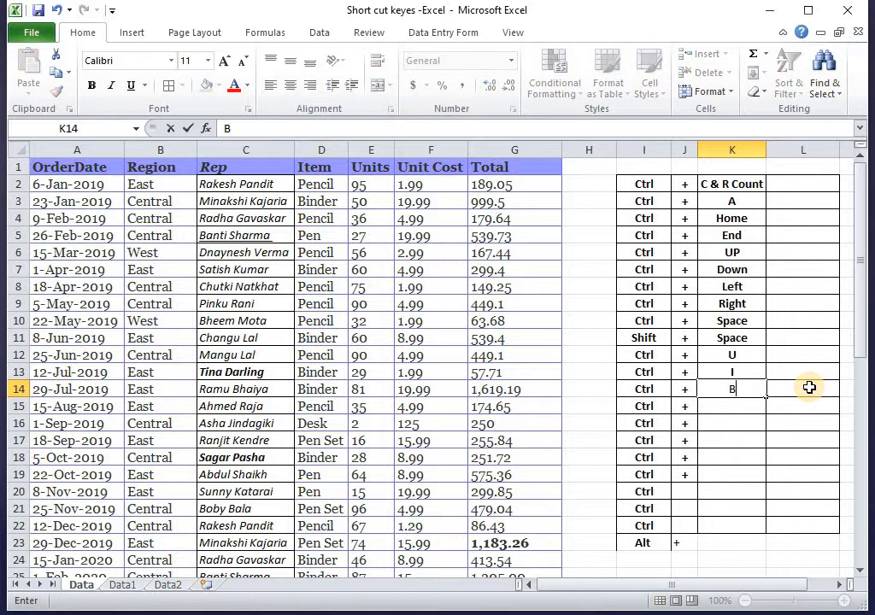
{"action": "key", "text": "Return"}
{"action": "key", "text": "Up"}
{"action": "key", "text": "Right"}
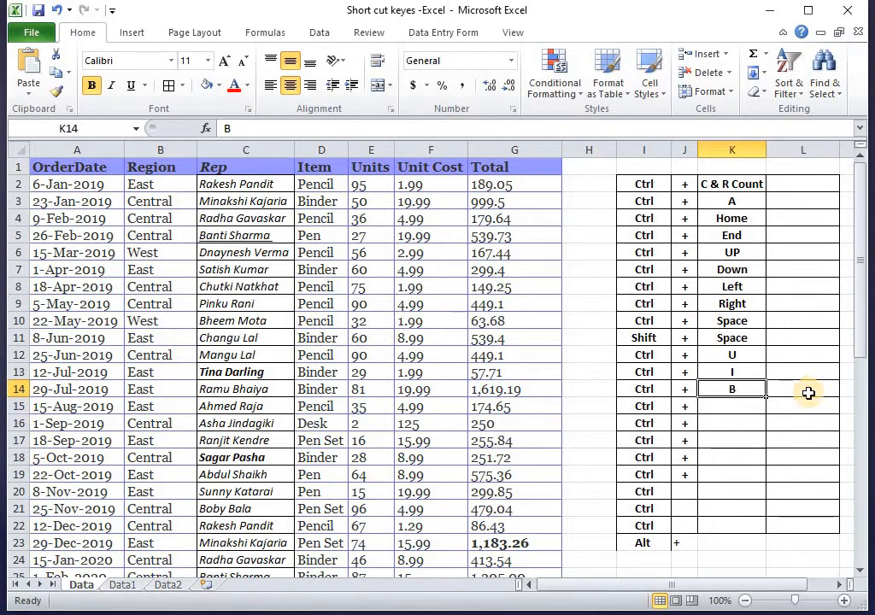
- Select the whole order data range from cell C12 and copy it
{"action": "left_click", "coordinate": [651, 418]}
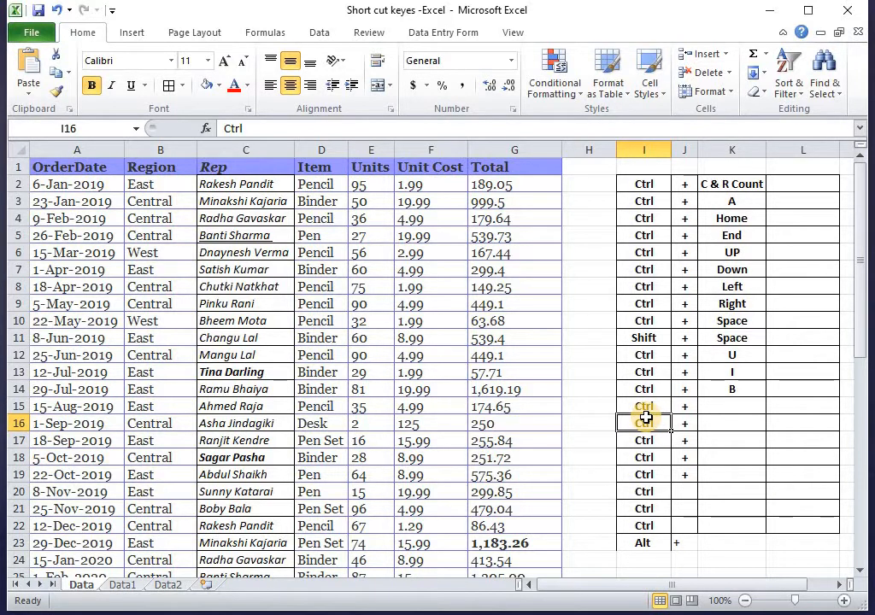
{"action": "left_click", "coordinate": [356, 356]}
{"action": "key", "text": "ctrl+a"}
{"action": "left_click", "coordinate": [246, 351]}
{"action": "key", "text": "ctrl+a"}
{"action": "key", "text": "ctrl+c"}
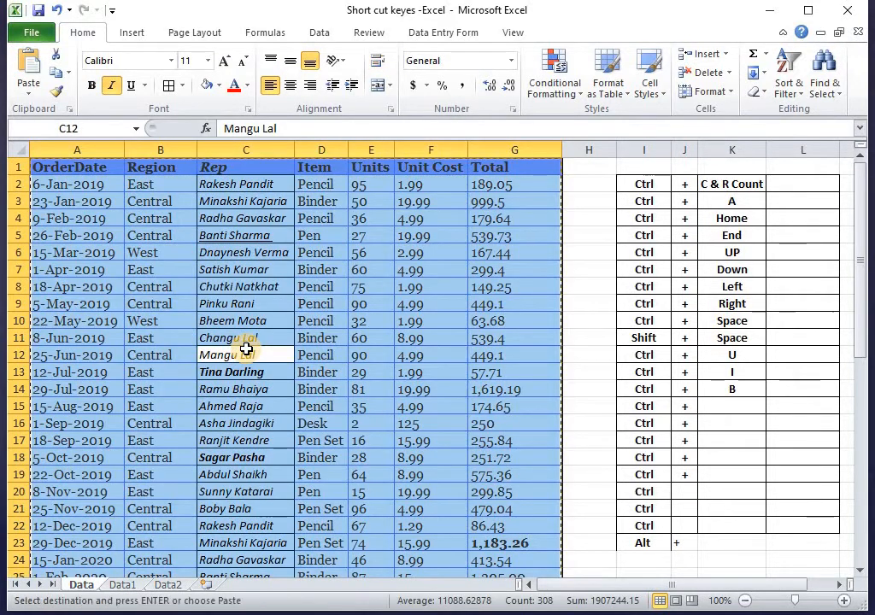
- Create a new blank workbook and paste the copied order data starting at cell A1
{"action": "key", "text": "ctrl+n"}
{"action": "key", "text": "ctrl+v"}
{"action": "key", "text": "ctrl"}
{"action": "key", "text": "Escape"}
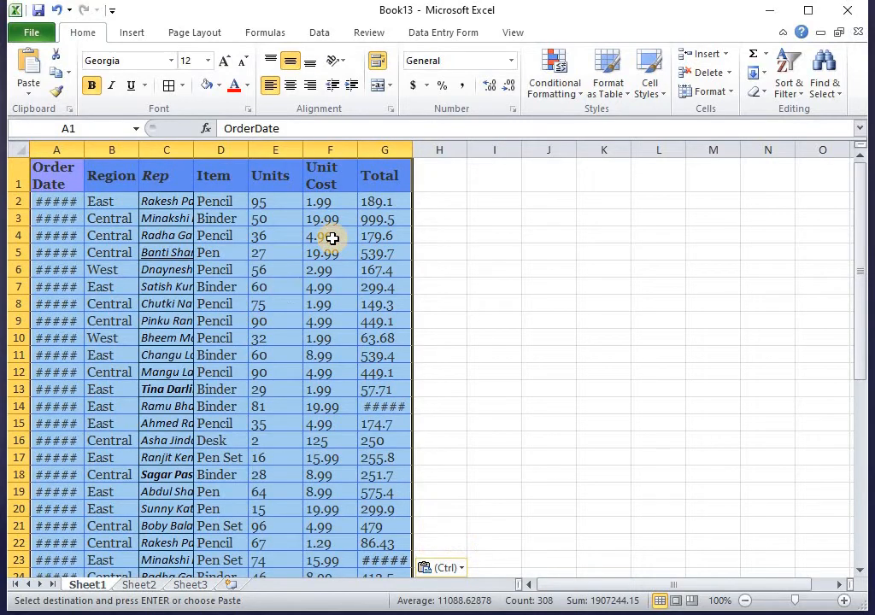
- Create additional blank workbooks and look through the default worksheets of the newest one
{"action": "key", "text": "ctrl+n"}
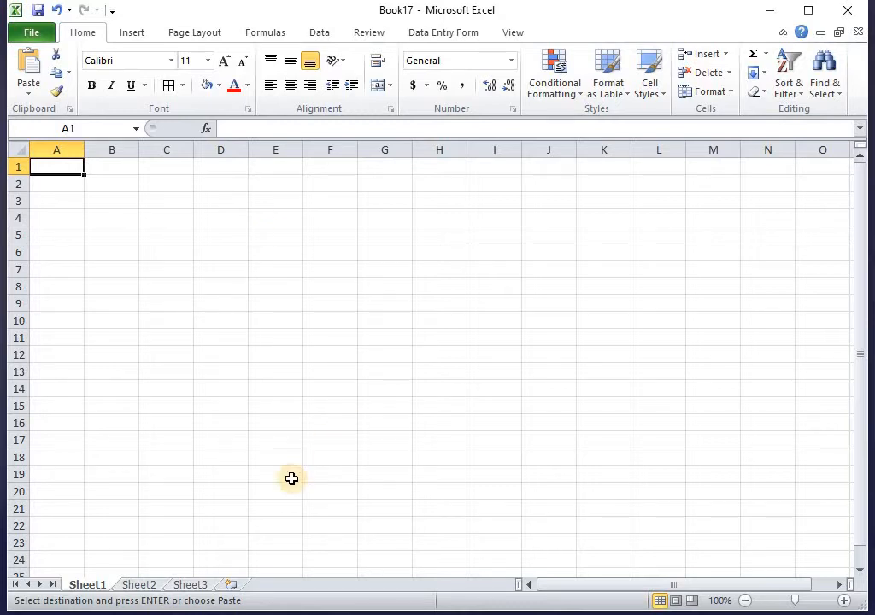
{"action": "left_click", "coordinate": [451, 388]}
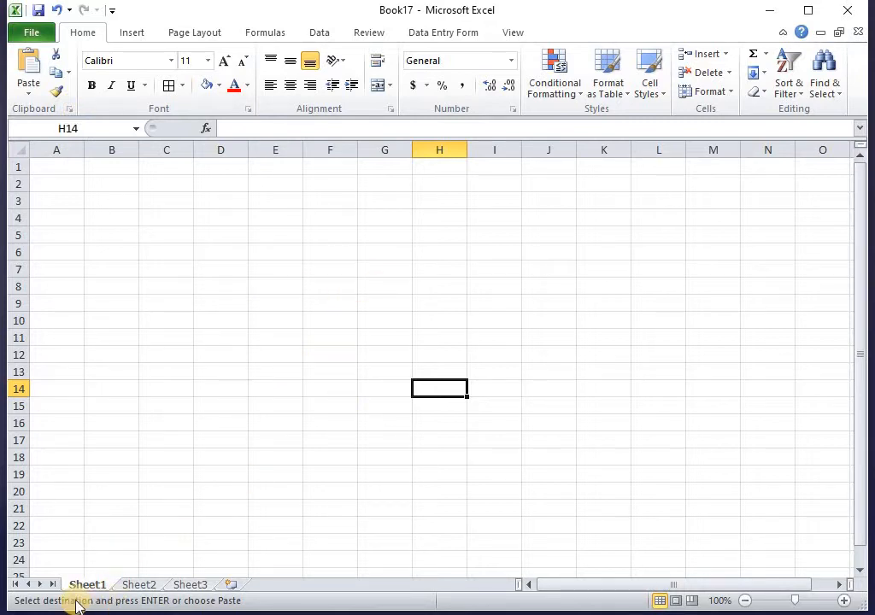
{"action": "left_click", "coordinate": [131, 585]}
{"action": "left_click", "coordinate": [202, 586]}
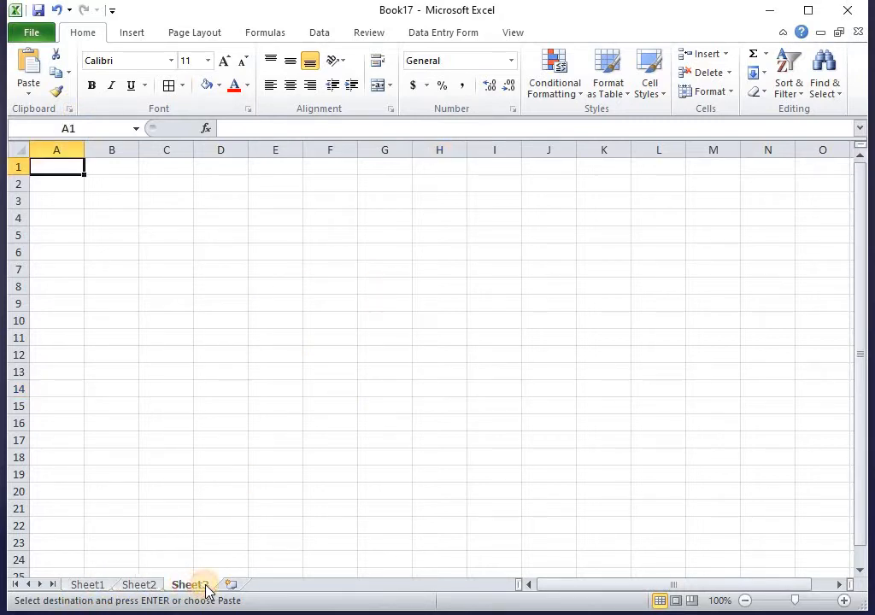
- Insert five new worksheets, Sheet4 to Sheet8, after Sheet3 in the newest blank workbook
{"action": "left_click", "coordinate": [229, 586]}
{"action": "right_click", "coordinate": [236, 588]}
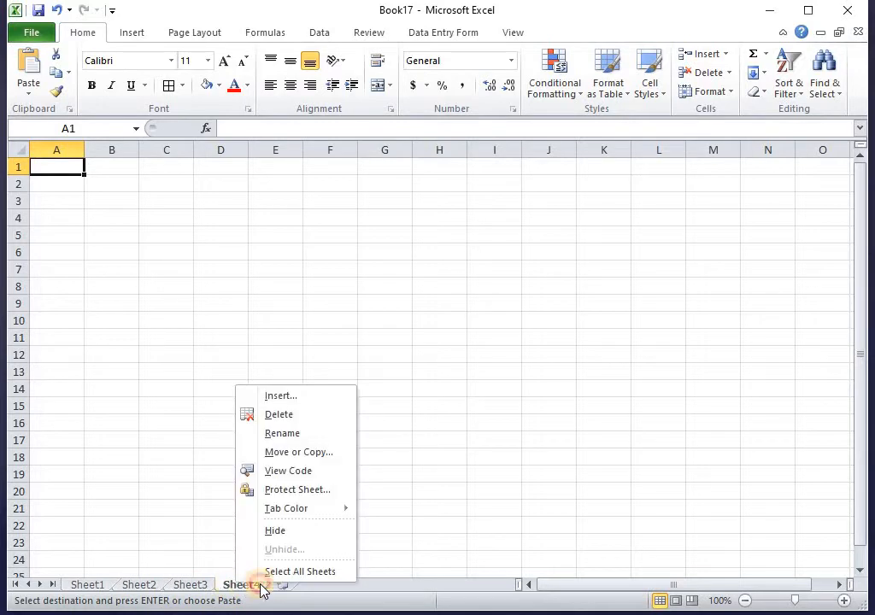
{"action": "left_click", "coordinate": [286, 587]}
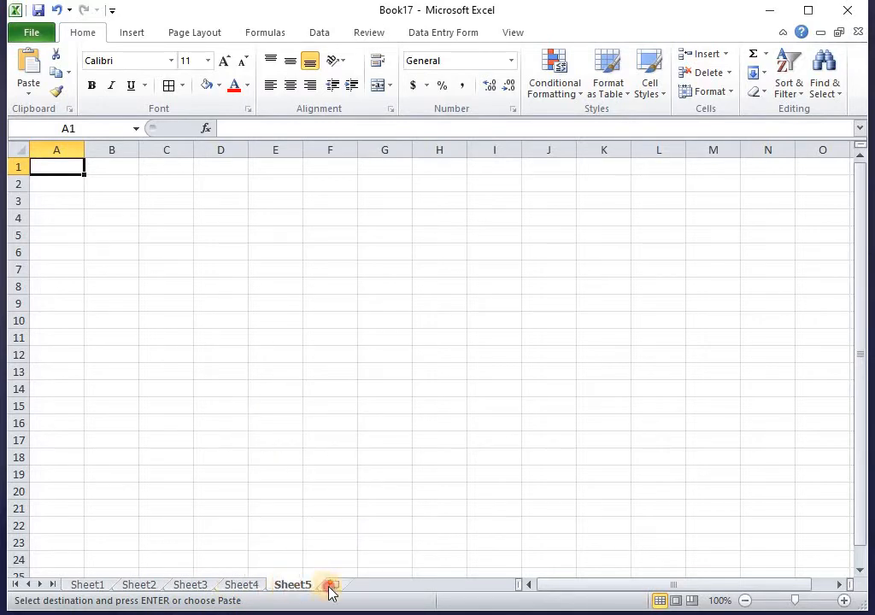
{"action": "left_click", "coordinate": [330, 588]}
{"action": "left_click", "coordinate": [384, 587]}
{"action": "left_click", "coordinate": [438, 586]}
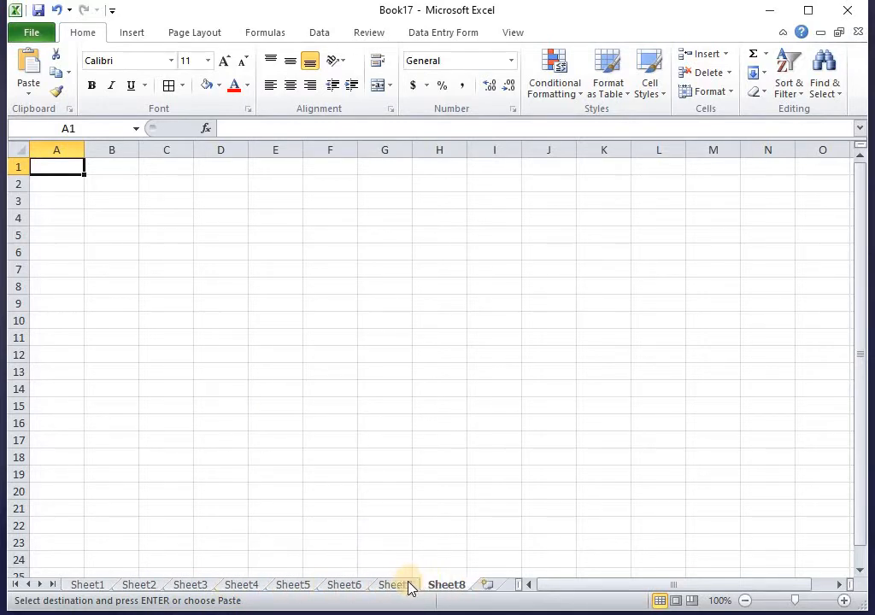
{"action": "left_click", "coordinate": [604, 457]}
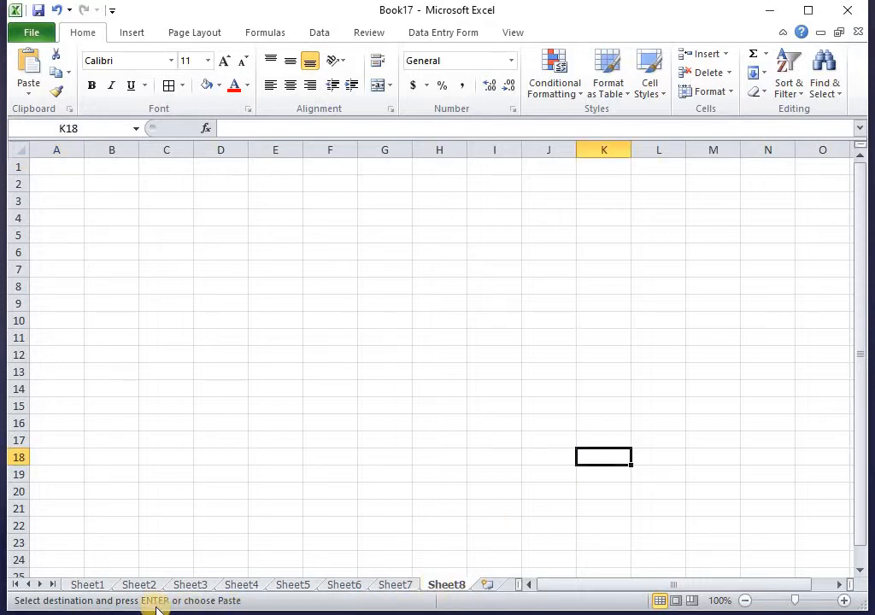
- Close the extra blank workbooks Book17, Book16, Book15 and Book14 without saving any changes
{"action": "mouse_move", "coordinate": [750, 573]}
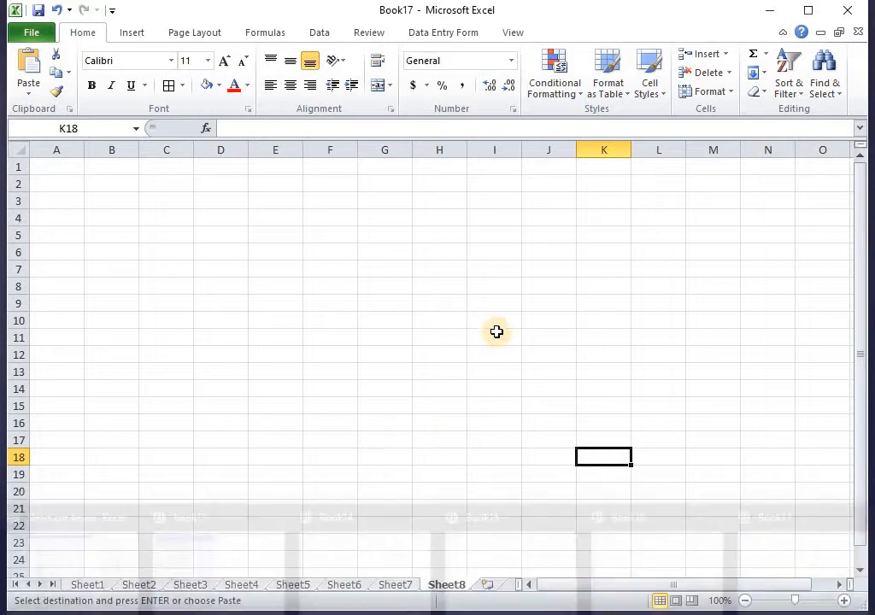
{"action": "left_click", "coordinate": [859, 33]}
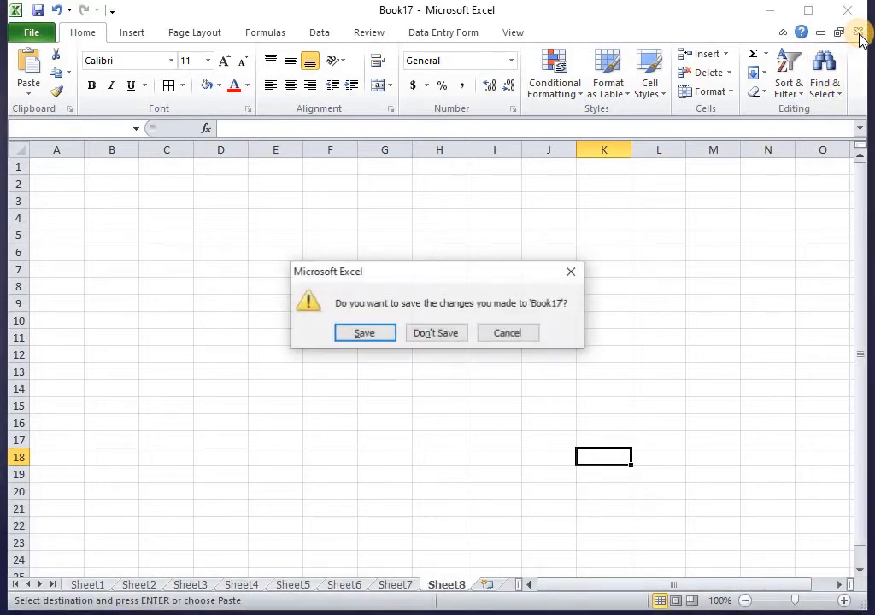
{"action": "left_click", "coordinate": [459, 331]}
{"action": "left_click", "coordinate": [859, 32]}
{"action": "left_click", "coordinate": [463, 331]}
{"action": "left_click", "coordinate": [859, 32]}
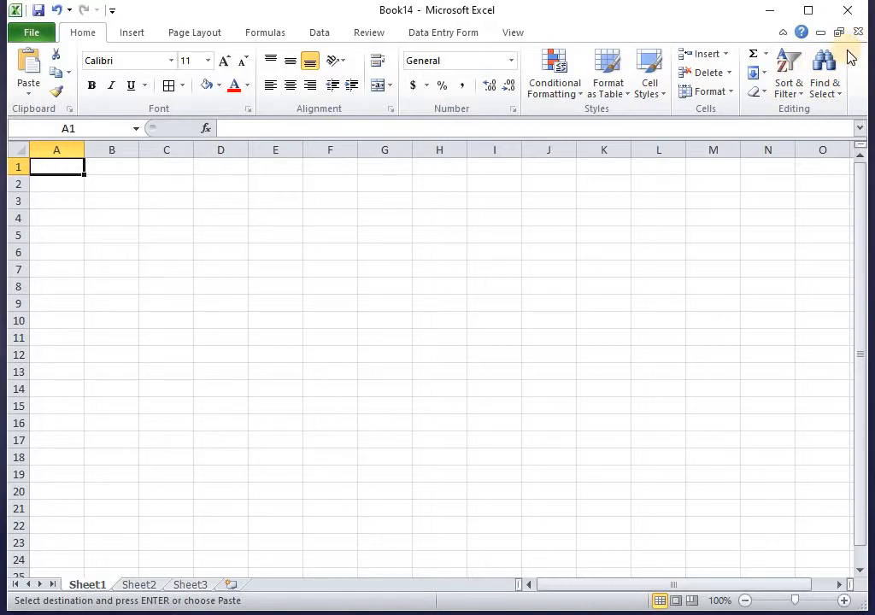
{"action": "left_click", "coordinate": [859, 32]}
- Examine the order data pasted on Sheet1 of Book13 down to its last row, and look at Sheet3
{"action": "left_click", "coordinate": [409, 322]}
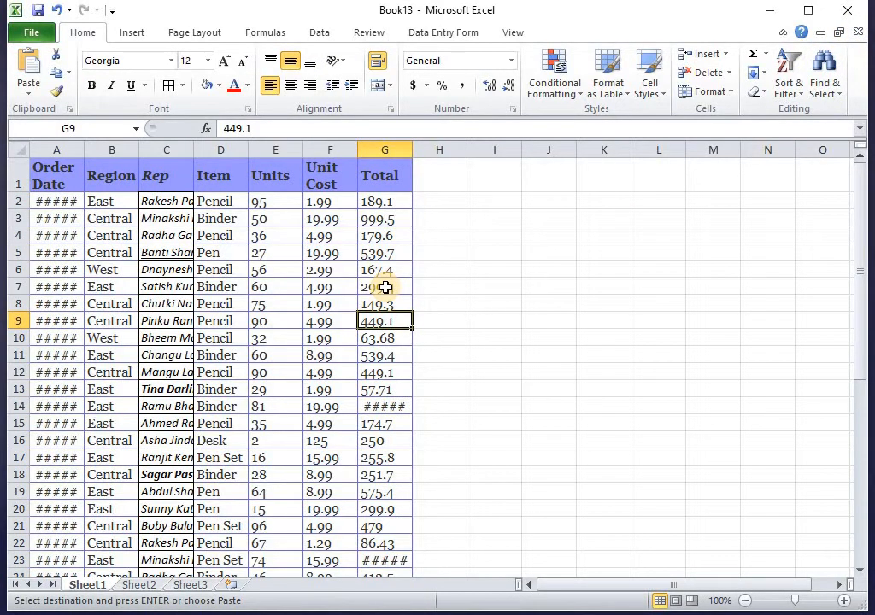
{"action": "left_click", "coordinate": [525, 358]}
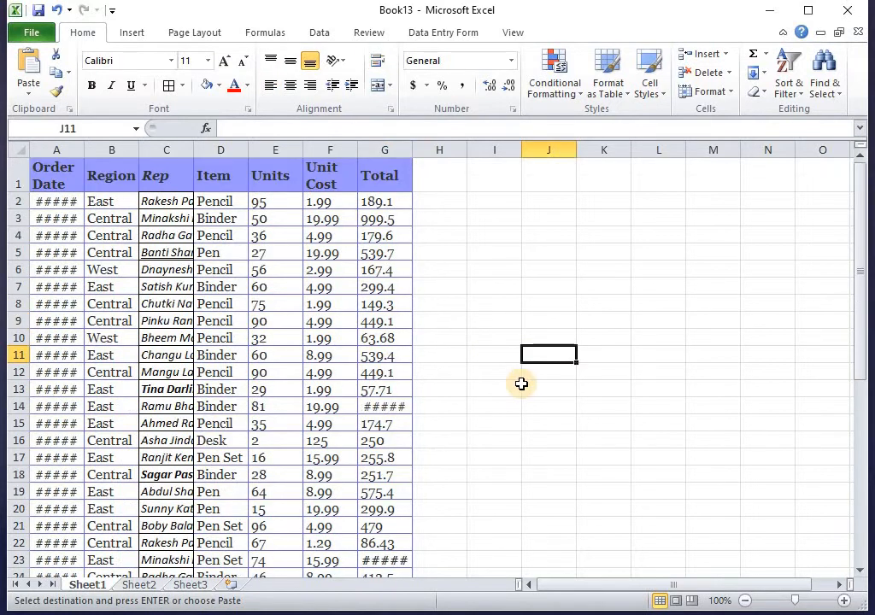
{"action": "left_click", "coordinate": [548, 203]}
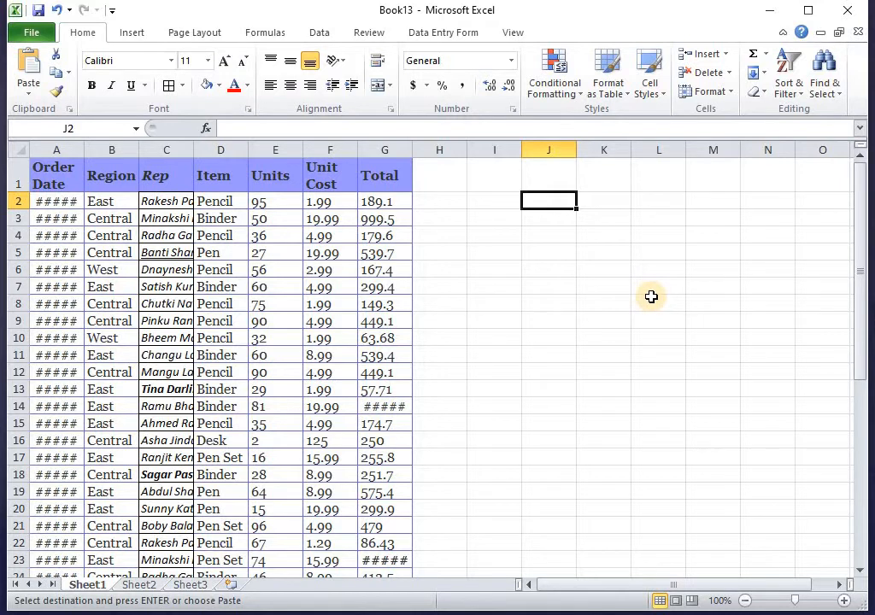
{"action": "left_click", "coordinate": [190, 586]}
{"action": "left_click", "coordinate": [95, 585]}
{"action": "scroll", "coordinate": [621, 418], "scroll_direction": "down", "scroll_amount": 11}
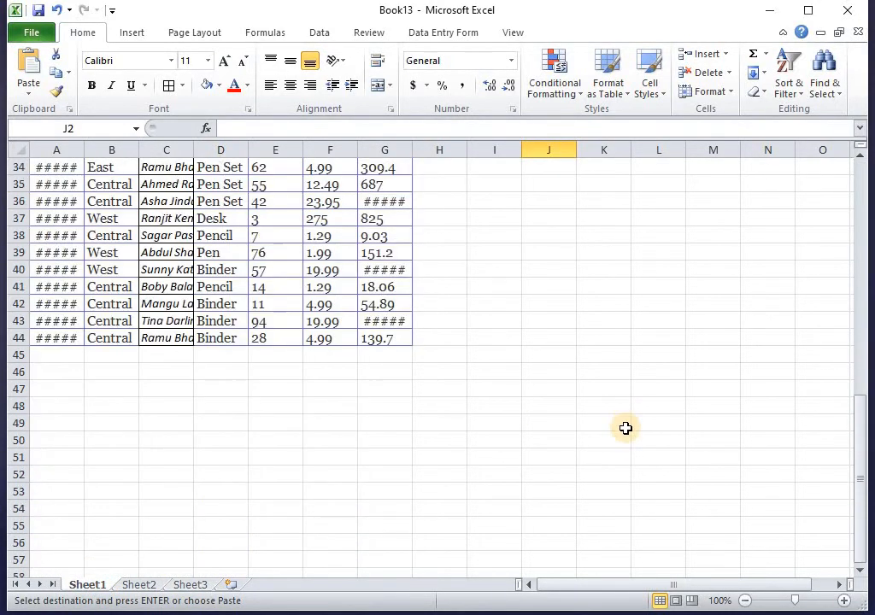
{"action": "scroll", "coordinate": [626, 428], "scroll_direction": "up", "scroll_amount": 10}
{"action": "left_click", "coordinate": [717, 316]}
{"action": "scroll", "coordinate": [717, 316], "scroll_direction": "up", "scroll_amount": 1}
{"action": "key", "text": "Right"}
{"action": "key", "text": "Right"}
{"action": "key", "text": "Right"}
{"action": "left_click", "coordinate": [557, 253]}
- Close Book13 without saving and cancel the pending copy selection in the shortcut workbook
{"action": "left_click", "coordinate": [862, 32]}
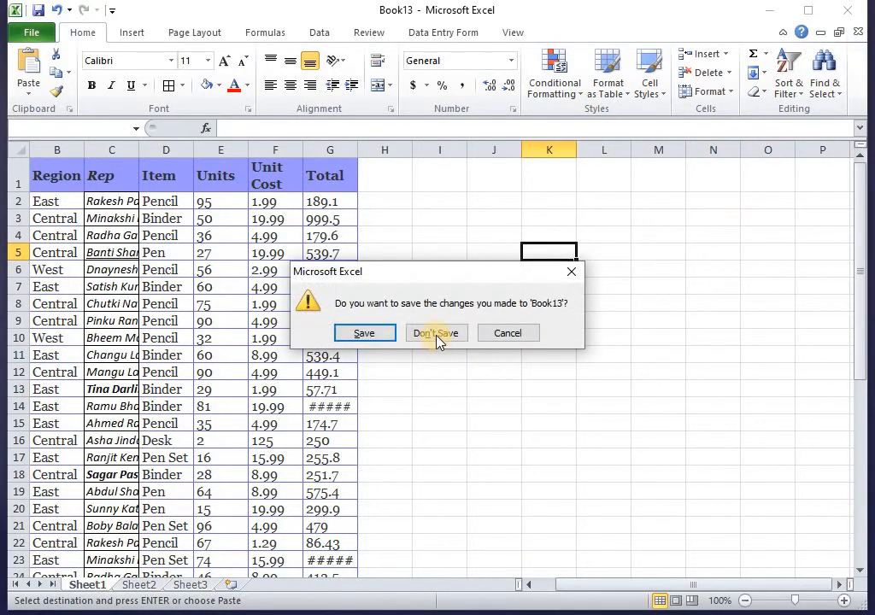
{"action": "left_click", "coordinate": [436, 333]}
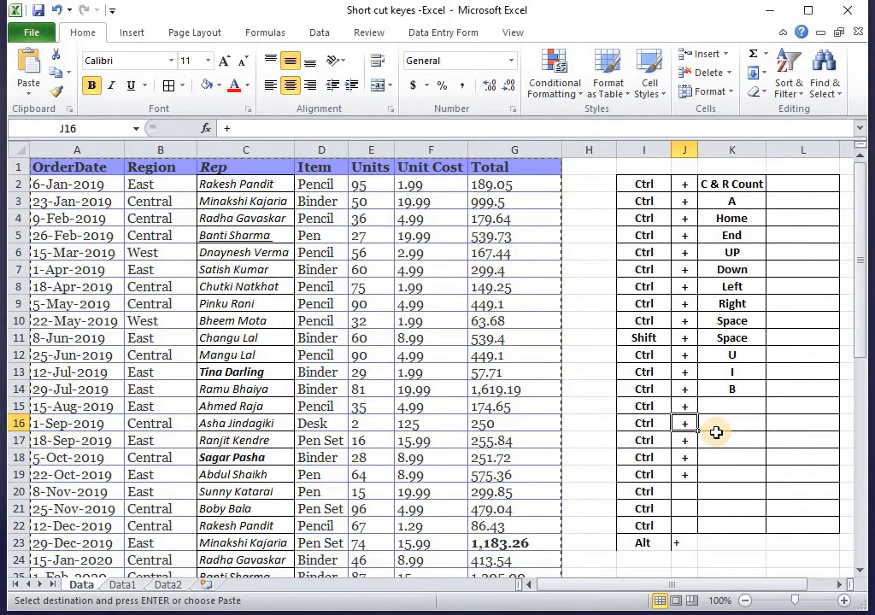
{"action": "key", "text": "Escape"}
- Enter a semicolon (;) in cell K15 of the shortcut table
{"action": "key", "text": "Up"}
{"action": "key", "text": "Right"}
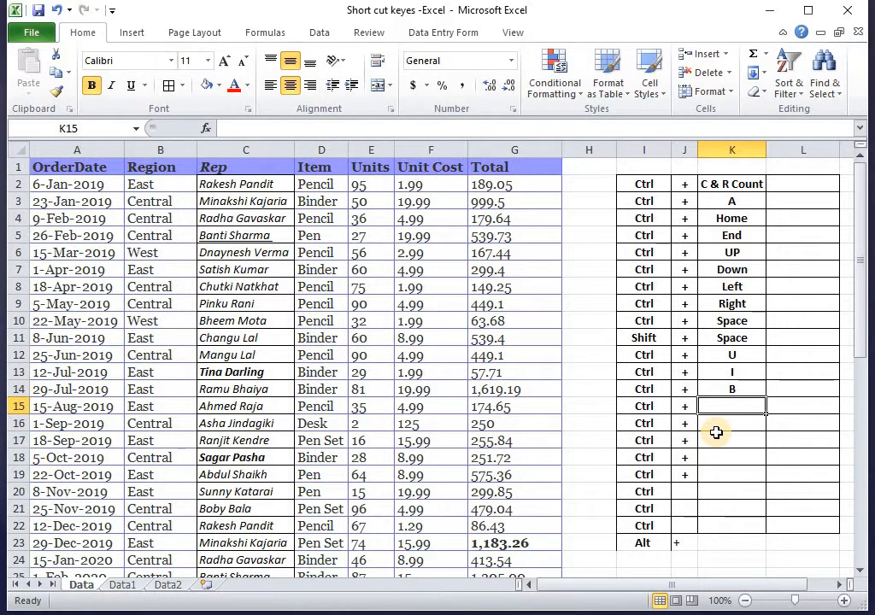
{"action": "type", "text": ";"}
{"action": "key", "text": "Return"}
{"action": "key", "text": "Up"}
{"action": "key", "text": "Right"}
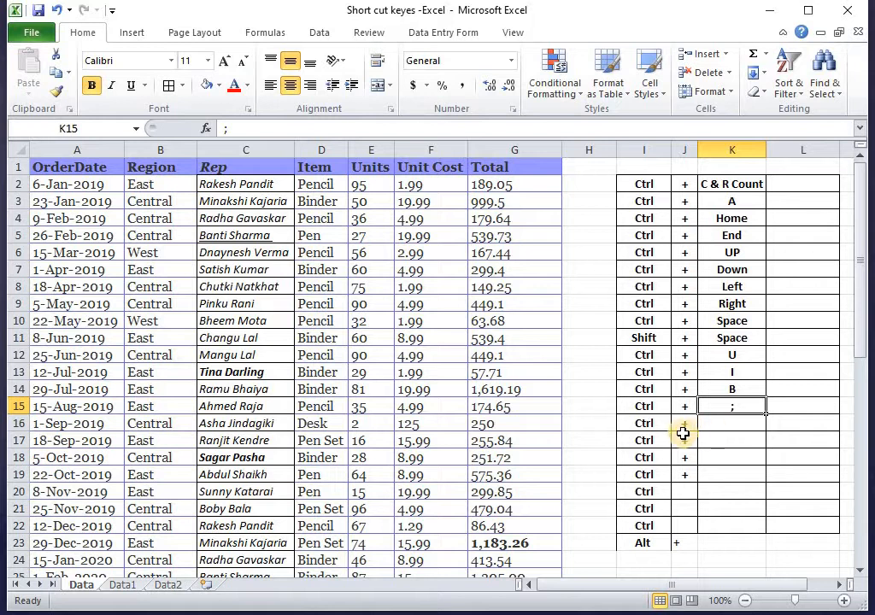
- Insert the current date as a fixed value in cell K26, below the shortcut table
{"action": "scroll", "coordinate": [701, 375], "scroll_direction": "down", "scroll_amount": 5}
{"action": "scroll", "coordinate": [714, 397], "scroll_direction": "up", "scroll_amount": 2}
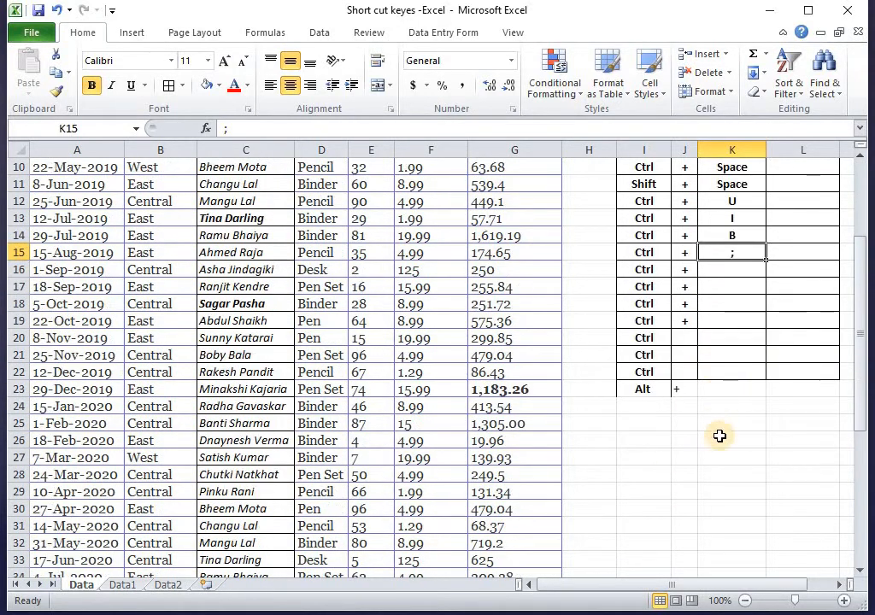
{"action": "left_click", "coordinate": [727, 439]}
{"action": "key", "text": "ctrl+semicolon"}
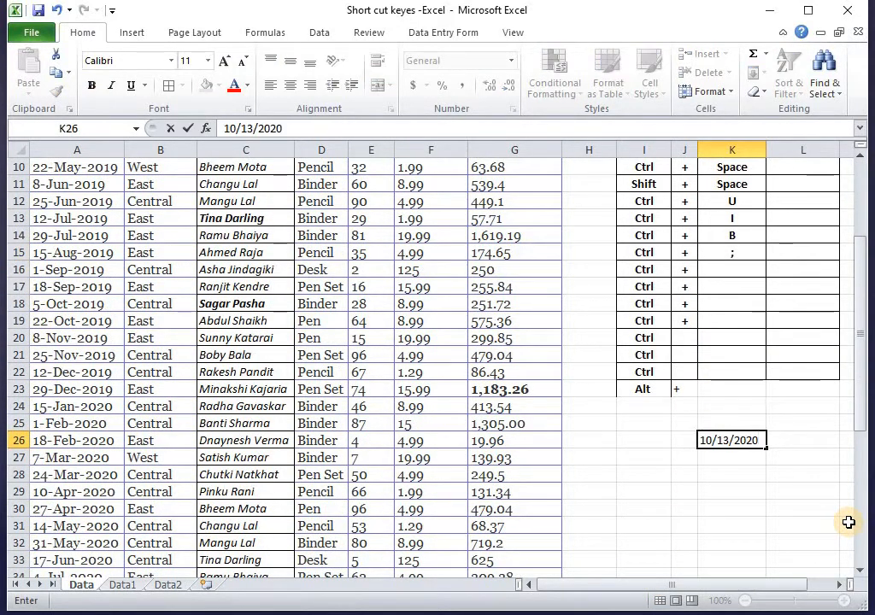
{"action": "key", "text": "Escape"}
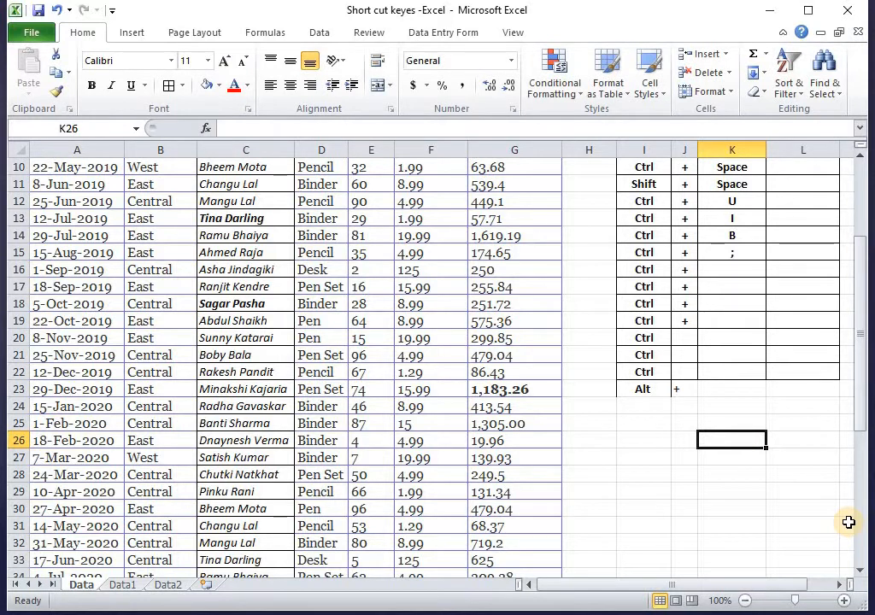
{"action": "key", "text": "ctrl+semicolon"}
{"action": "key", "text": "Return"}
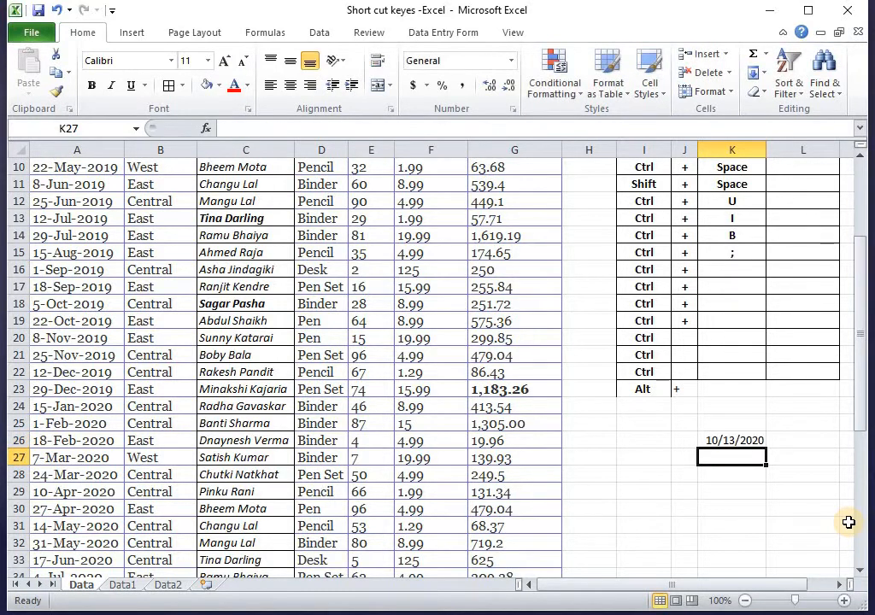
{"action": "key", "text": "Down"}
- Fill the semicolon from K15 down into cell K16 and enter Shift in cell L16
{"action": "left_click", "coordinate": [732, 272]}
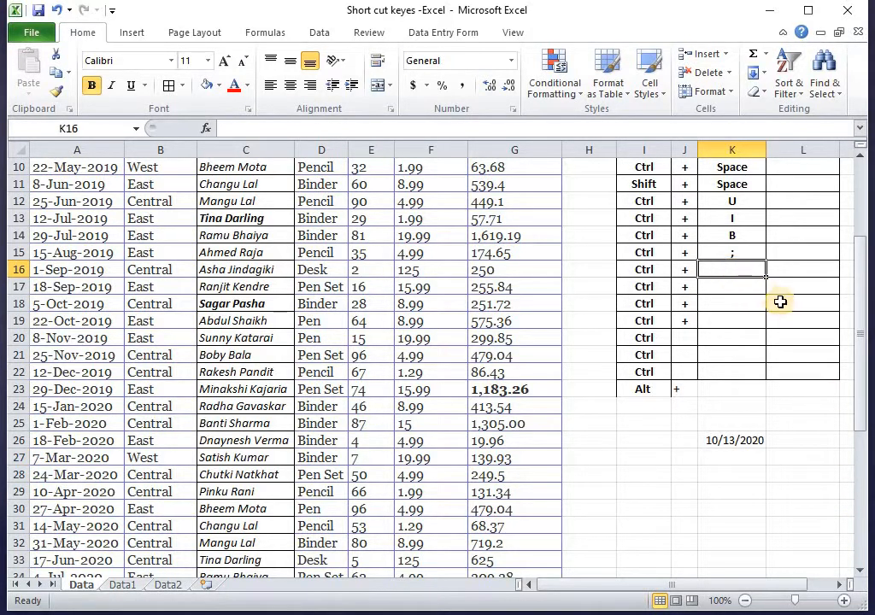
{"action": "key", "text": "ctrl+d"}
{"action": "key", "text": "Right"}
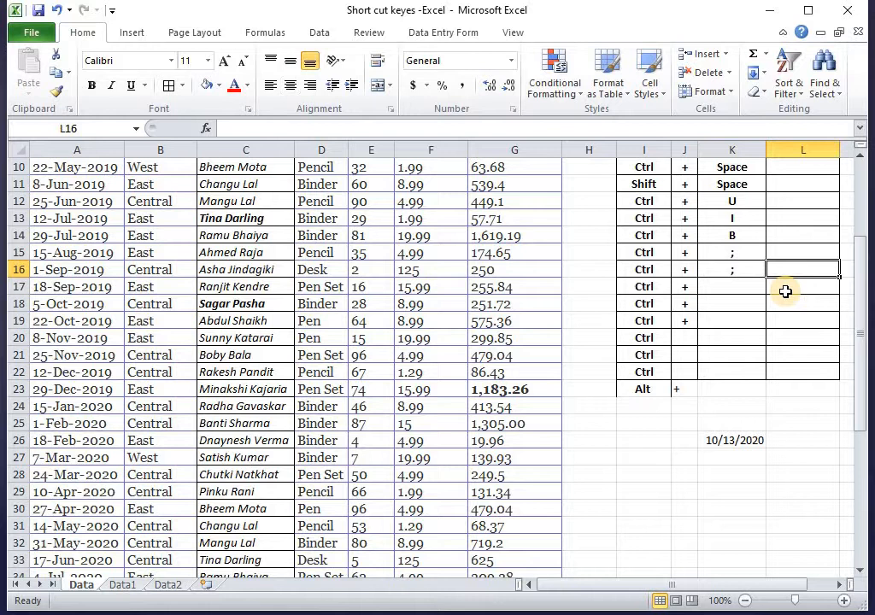
{"action": "type", "text": "Shift"}
{"action": "key", "text": "Right"}
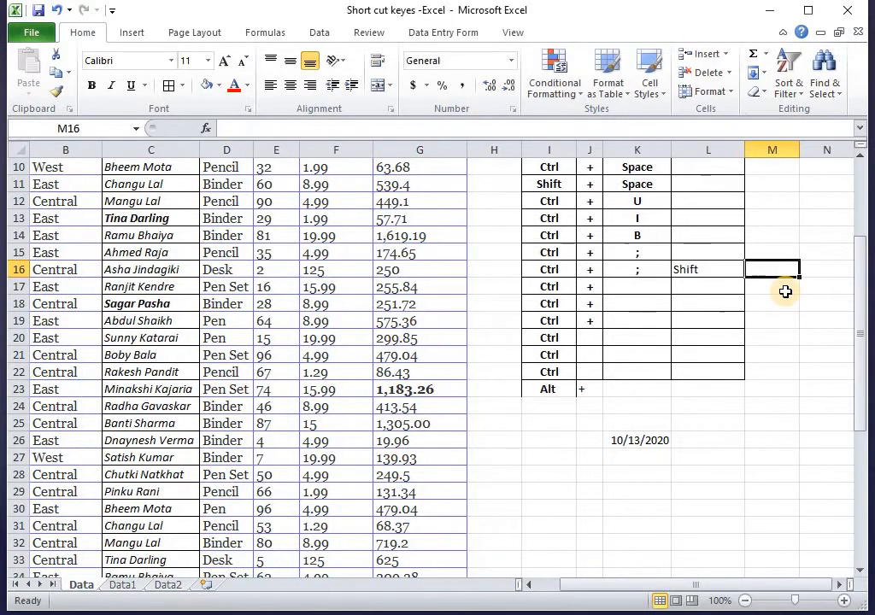
- Copy the semicolon from cell K16 into cell M16, beside the Shift entry
{"action": "key", "text": "Left"}
{"action": "key", "text": "Left"}
{"action": "key", "text": "ctrl+c"}
{"action": "key", "text": "Right"}
{"action": "key", "text": "Right"}
{"action": "key", "text": "ctrl+v"}
- Insert the current time as a fixed value in cell K27, below the date
{"action": "left_click", "coordinate": [637, 457]}
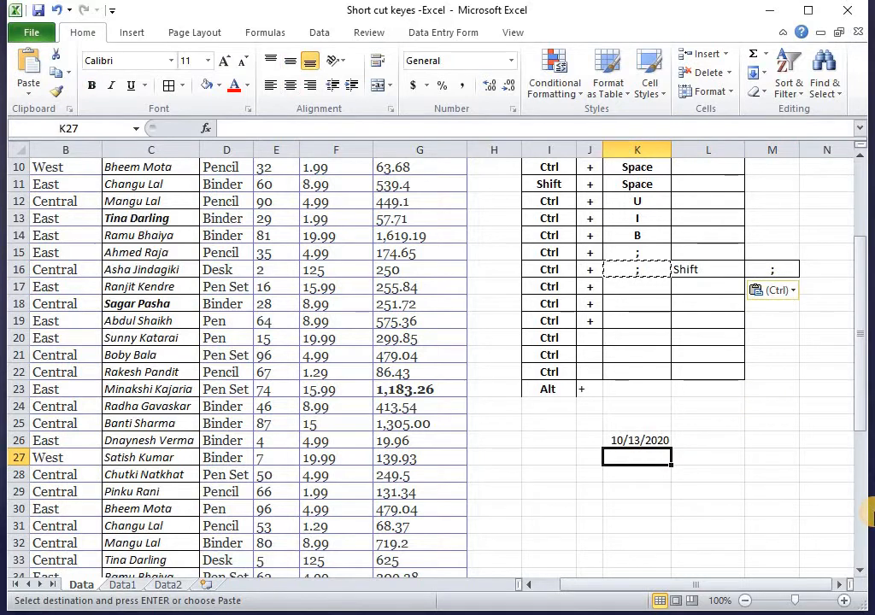
{"action": "key", "text": "ctrl+shift+semicolon"}
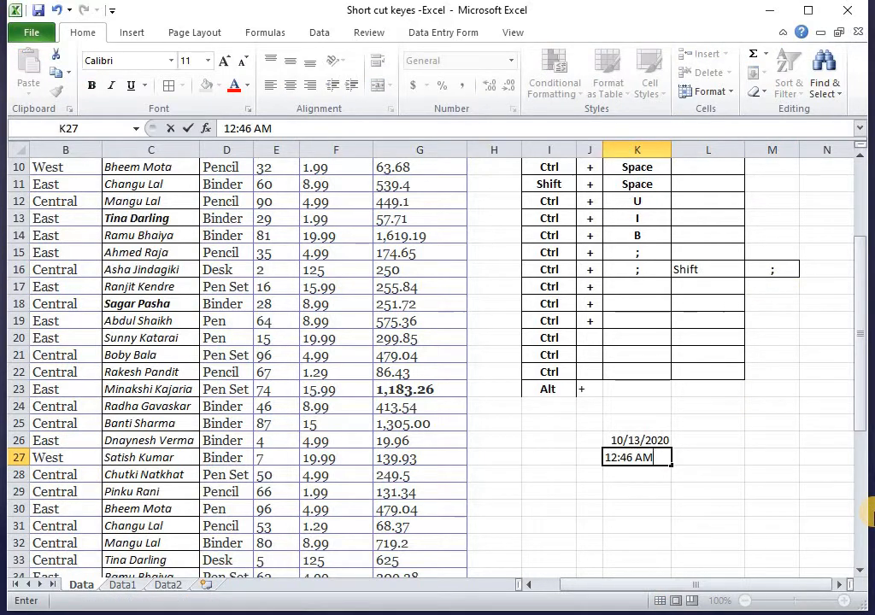
{"action": "key", "text": "Return"}
{"action": "key", "text": "Up"}
{"action": "key", "text": "Down"}
{"action": "key", "text": "Up"}
{"action": "key", "text": "Down"}
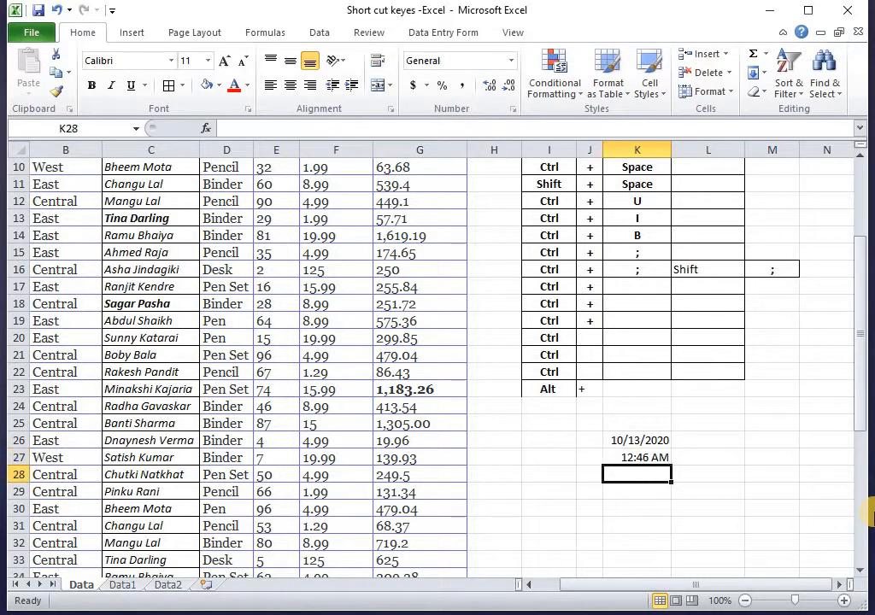
- Insert the current time as a fixed value in cell K28
{"action": "key", "text": "ctrl+shift+semicolon"}
{"action": "key", "text": "ctrl+shift+semicolon"}
{"action": "key", "text": "Escape"}
{"action": "key", "text": "ctrl+shift+semicolon"}
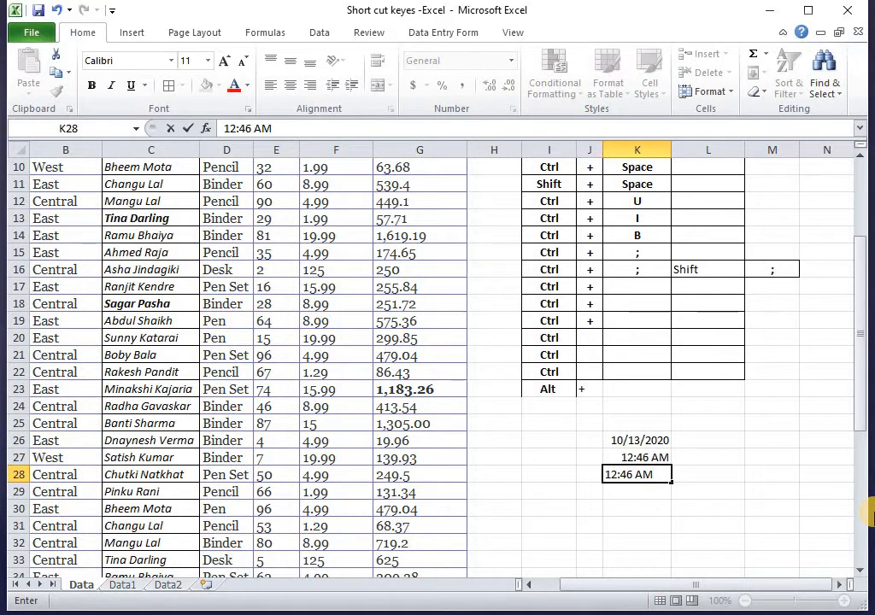
{"action": "key", "text": "Return"}
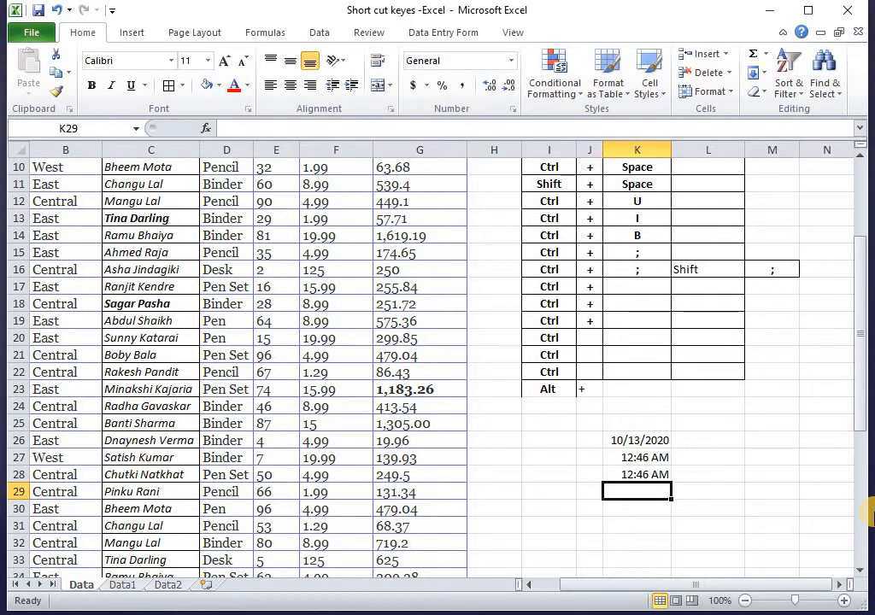
- Insert the current time as a fixed value in cells K29 and K30
{"action": "key", "text": "ctrl+shift+semicolon"}
{"action": "key", "text": "Return"}
{"action": "key", "text": "Up"}
{"action": "key", "text": "Delete"}
{"action": "key", "text": "ctrl+shift+semicolon"}
{"action": "key", "text": "Return"}
{"action": "key", "text": "ctrl+shift+semicolon"}
{"action": "key", "text": "ctrl+Return"}
- Try to insert the current time in cell L26, beside the date
{"action": "key", "text": "Up"}
{"action": "key", "text": "Up"}
{"action": "key", "text": "Up"}
{"action": "key", "text": "Up"}
{"action": "key", "text": "Right"}
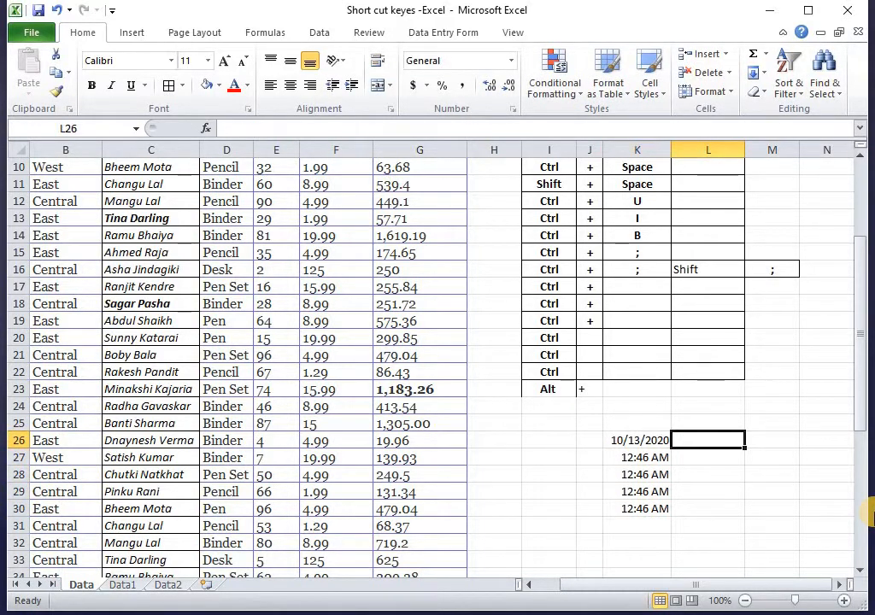
{"action": "key", "text": "F2"}
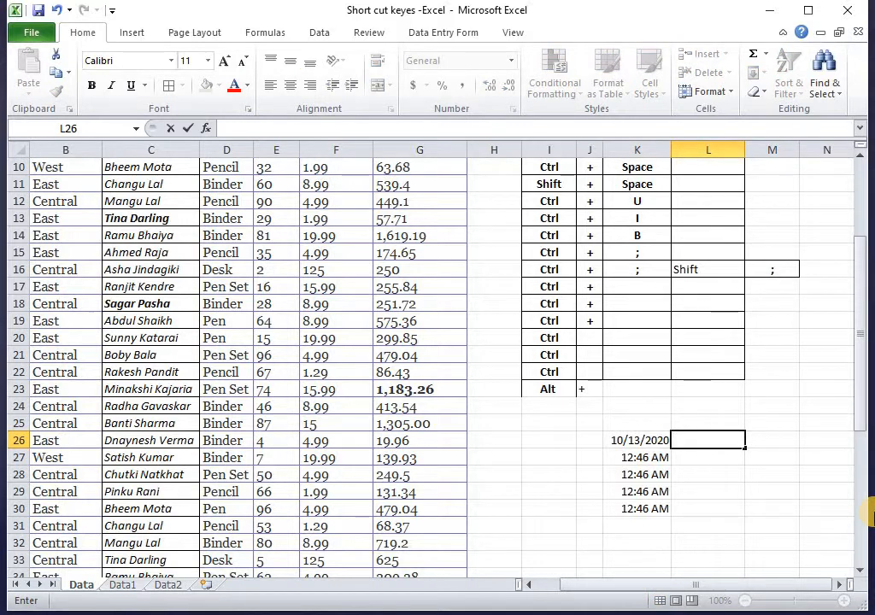
{"action": "key", "text": "ctrl+shift+semicolon"}
{"action": "key", "text": "Escape"}
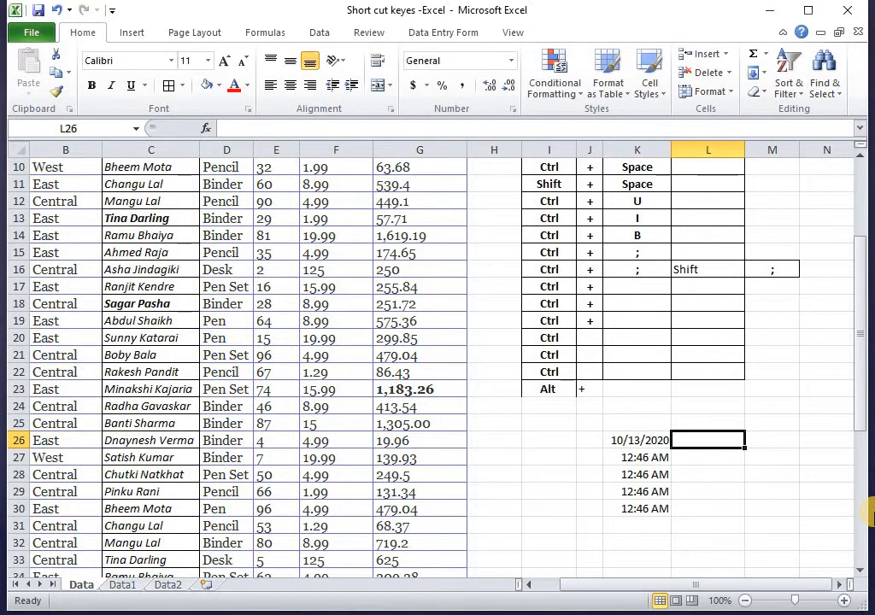
- Go through the cells of the time-shortcut entry in row 16 of the shortcut table
{"action": "key", "text": "Left"}
{"action": "key", "text": "Left"}
{"action": "key", "text": "Right"}
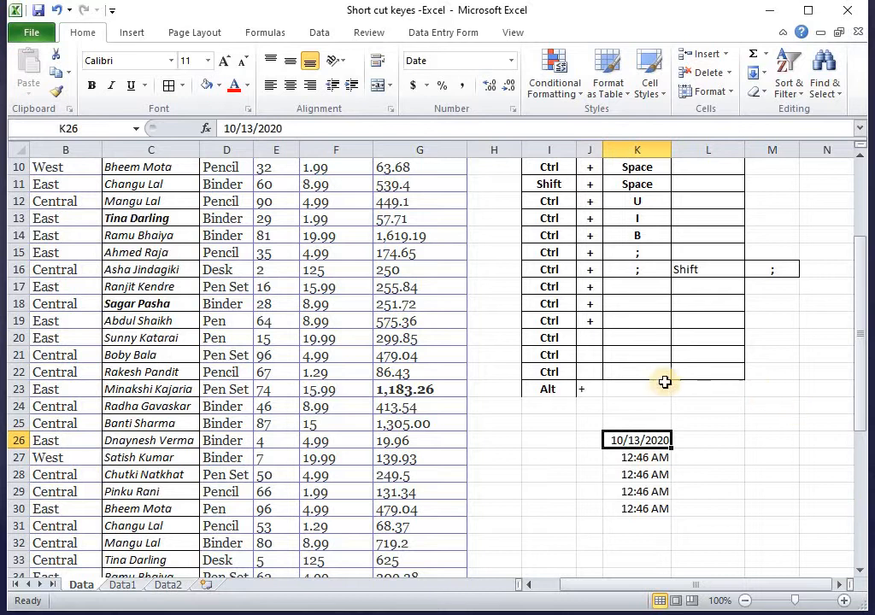
{"action": "left_click", "coordinate": [576, 270]}
{"action": "key", "text": "Right"}
{"action": "key", "text": "Right"}
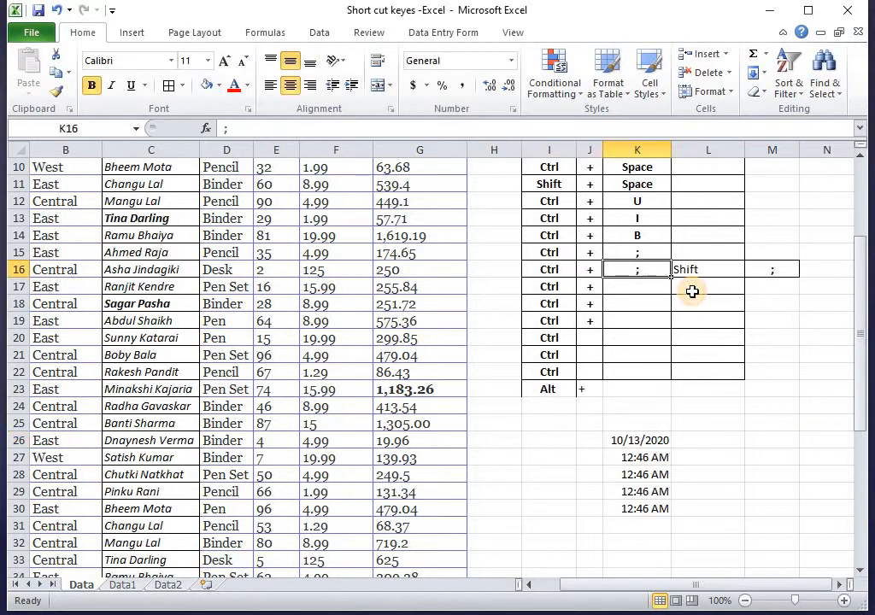
{"action": "key", "text": "Right"}
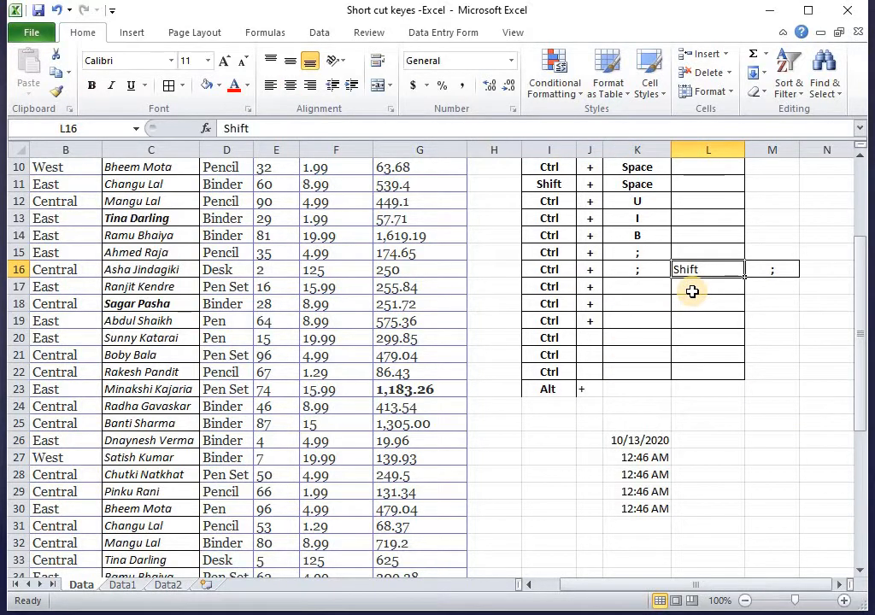
{"action": "key", "text": "Left"}
{"action": "key", "text": "Left"}
{"action": "key", "text": "Right"}
{"action": "key", "text": "Right"}
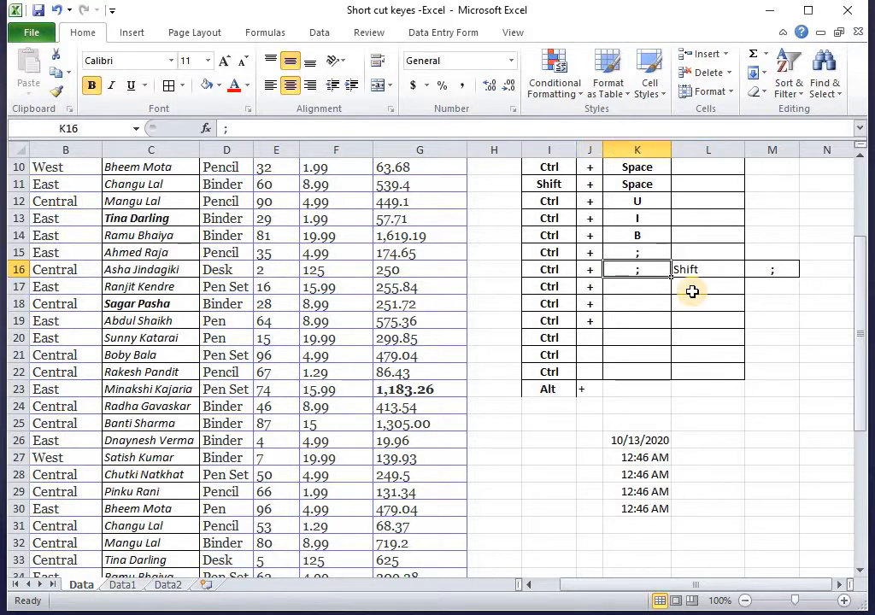
{"action": "key", "text": "Left"}
{"action": "key", "text": "Right"}
{"action": "key", "text": "Left"}
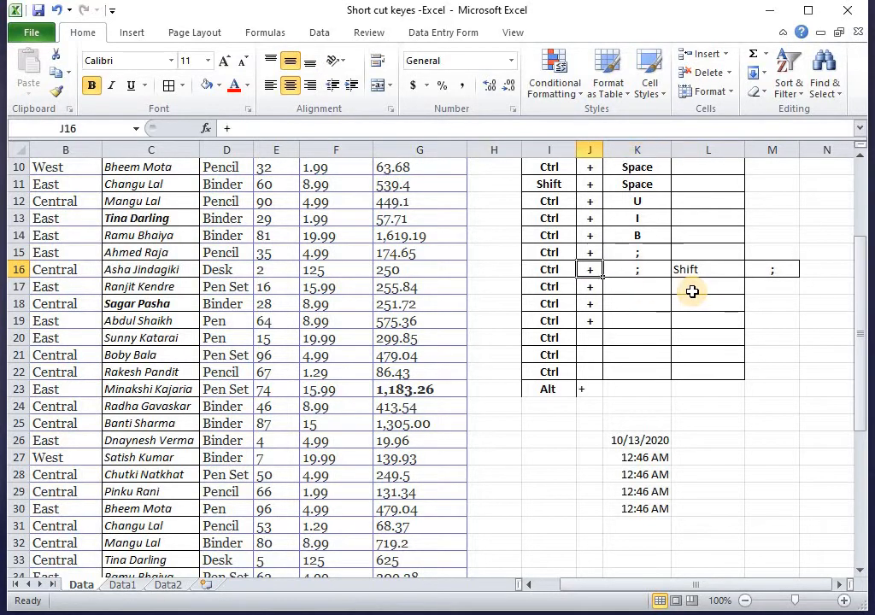
{"action": "key", "text": "Left"}
{"action": "key", "text": "Right"}
{"action": "key", "text": "Left"}
{"action": "key", "text": "Right"}
{"action": "key", "text": "Right"}
{"action": "key", "text": "Right"}
{"action": "key", "text": "Left"}
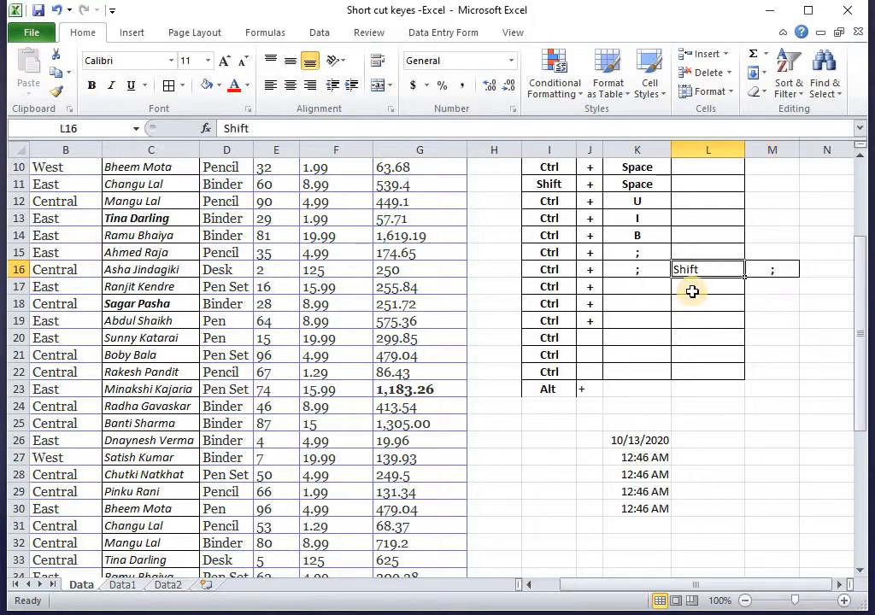
- Move "Shift" from L16 to K16, replacing the semicolon there, and enter "+" in L16
{"action": "key", "text": "ctrl+x"}
{"action": "key", "text": "Left"}
{"action": "key", "text": "ctrl+v"}
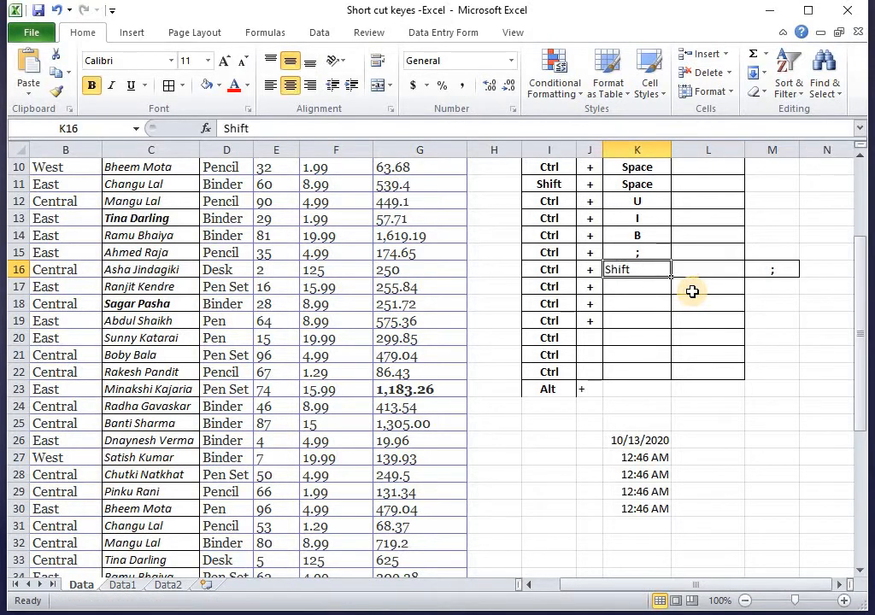
{"action": "key", "text": "Right"}
{"action": "key", "text": "Right"}
{"action": "key", "text": "Left"}
{"action": "type", "text": "+"}
- Label the row 16 shortcut by entering "Time" in cell N16
{"action": "key", "text": "Right"}
{"action": "key", "text": "Right"}
{"action": "type", "text": "T"}
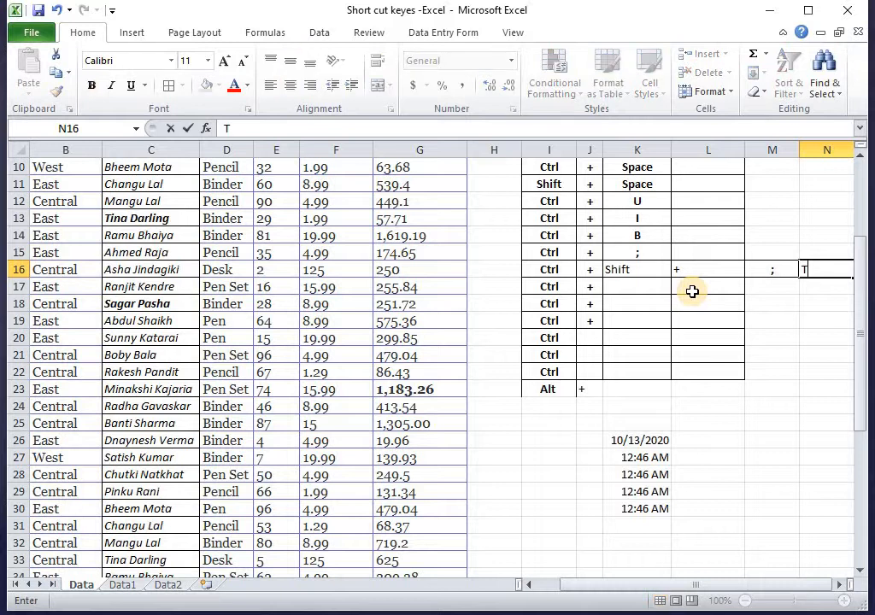
{"action": "key", "text": "BackSpace"}
{"action": "type", "text": "e"}
{"action": "left_click", "coordinate": [693, 291]}
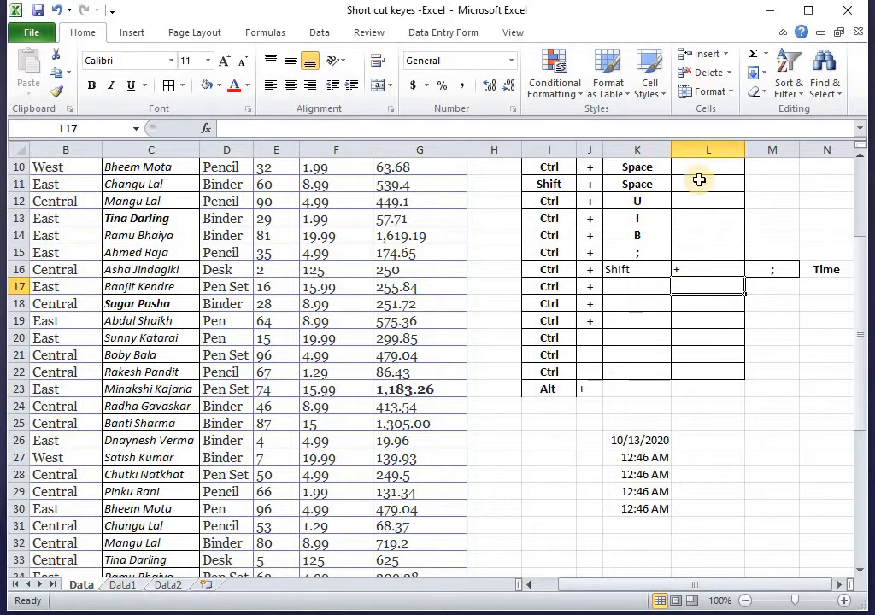
- Apply the Currency format to all Total values in G2:G44
{"action": "scroll", "coordinate": [524, 363], "scroll_direction": "up", "scroll_amount": 3}
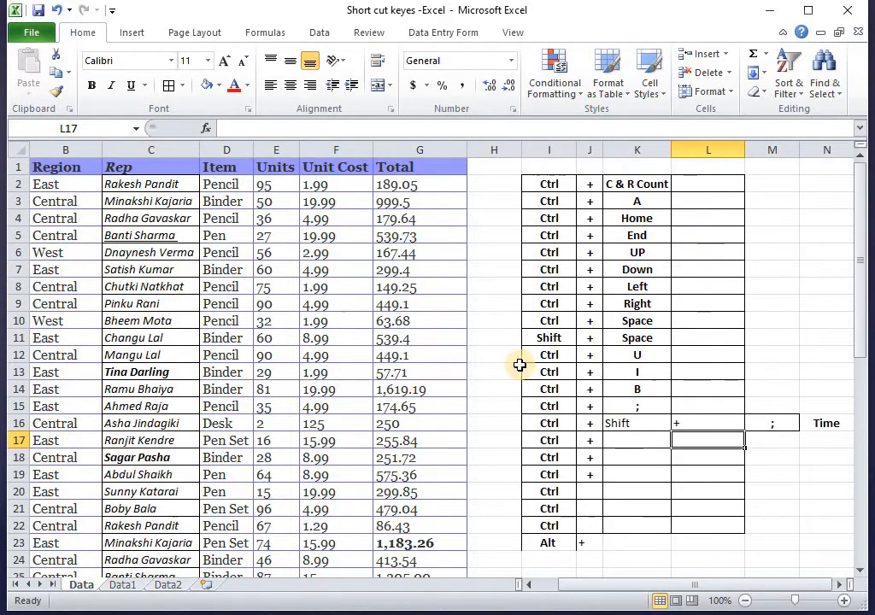
{"action": "left_click_drag", "start_coordinate": [396, 182], "coordinate": [434, 391]}
{"action": "scroll", "coordinate": [427, 411], "scroll_direction": "down", "scroll_amount": 7}
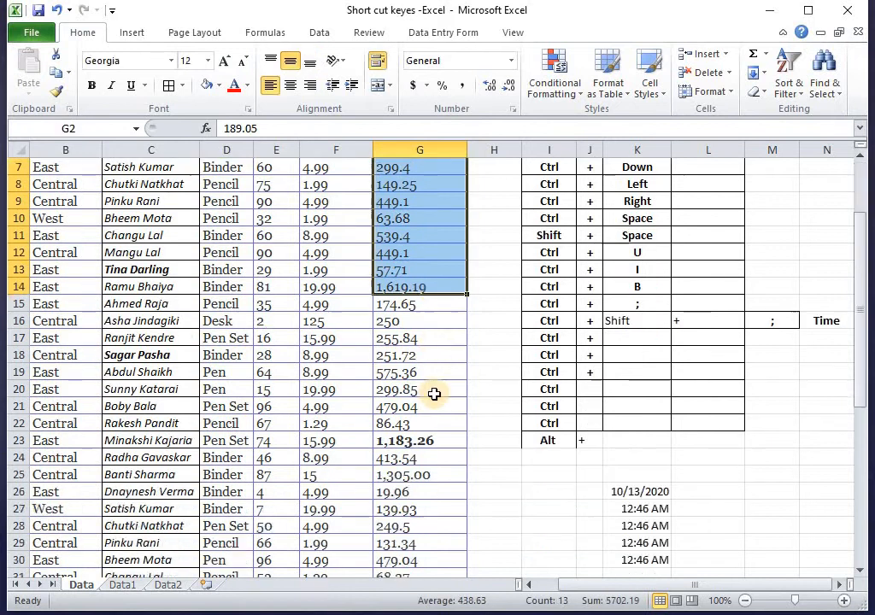
{"action": "left_click", "coordinate": [404, 549], "text": "shift"}
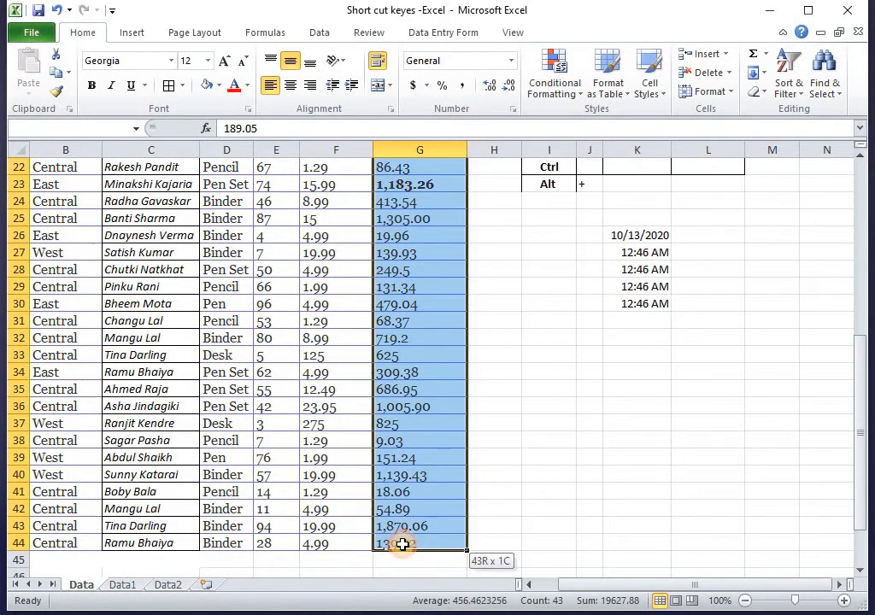
{"action": "scroll", "coordinate": [401, 544], "scroll_direction": "up", "scroll_amount": 7}
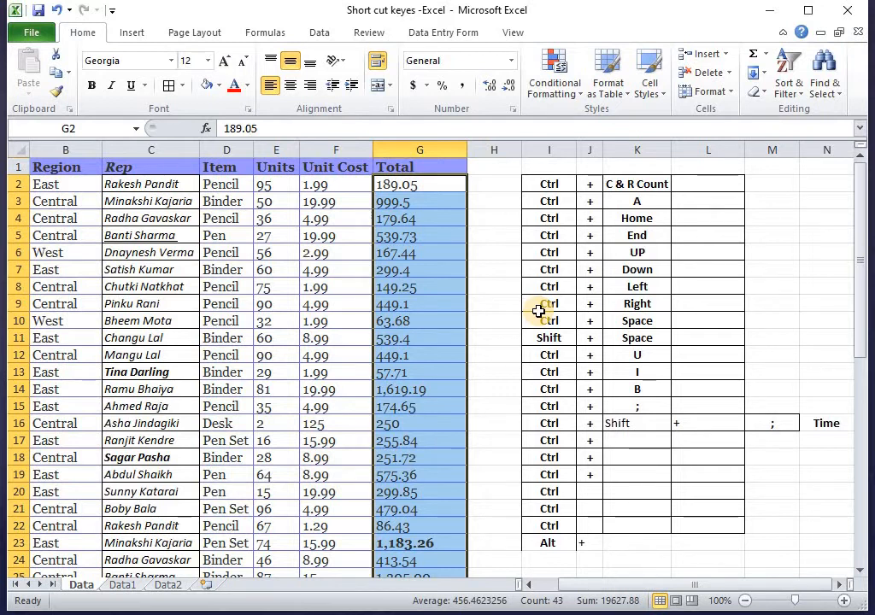
{"action": "key", "text": "ctrl+shift+4"}
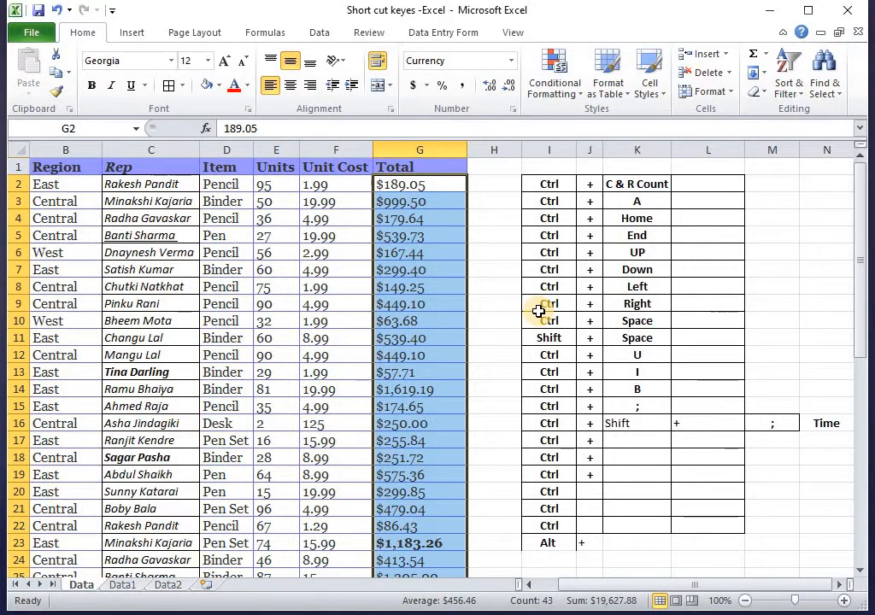
{"action": "left_click", "coordinate": [426, 442]}
{"action": "scroll", "coordinate": [461, 461], "scroll_direction": "down", "scroll_amount": 8}
{"action": "scroll", "coordinate": [423, 187], "scroll_direction": "up", "scroll_amount": 8}
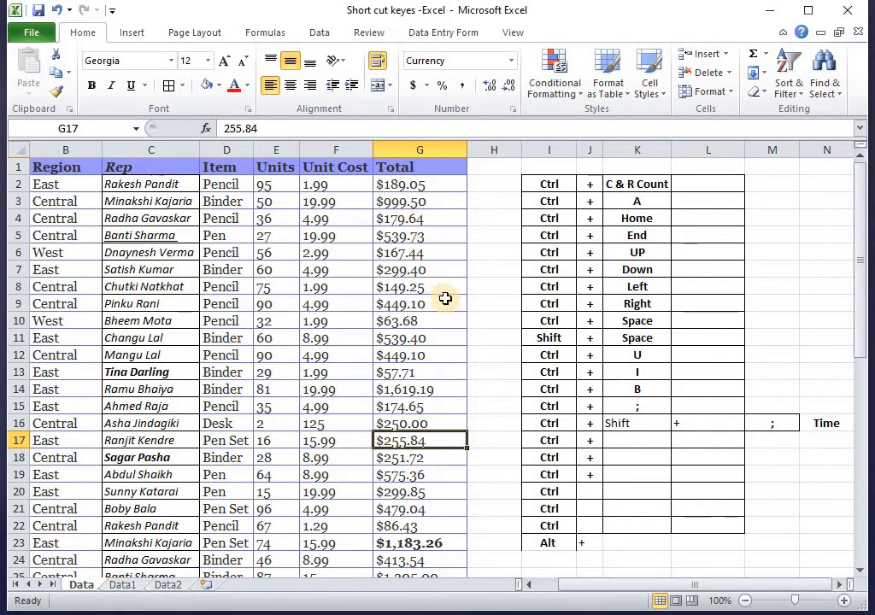
- Apply the Currency format to the Unit Cost values in F12 and F13, one cell at a time
{"action": "left_click", "coordinate": [363, 308]}
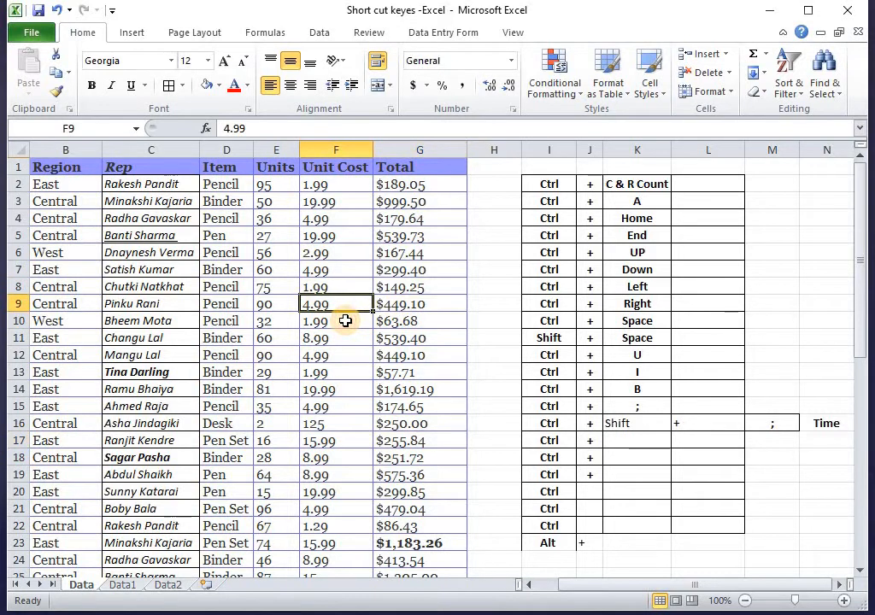
{"action": "key", "text": "Down"}
{"action": "key", "text": "Down"}
{"action": "key", "text": "Down"}
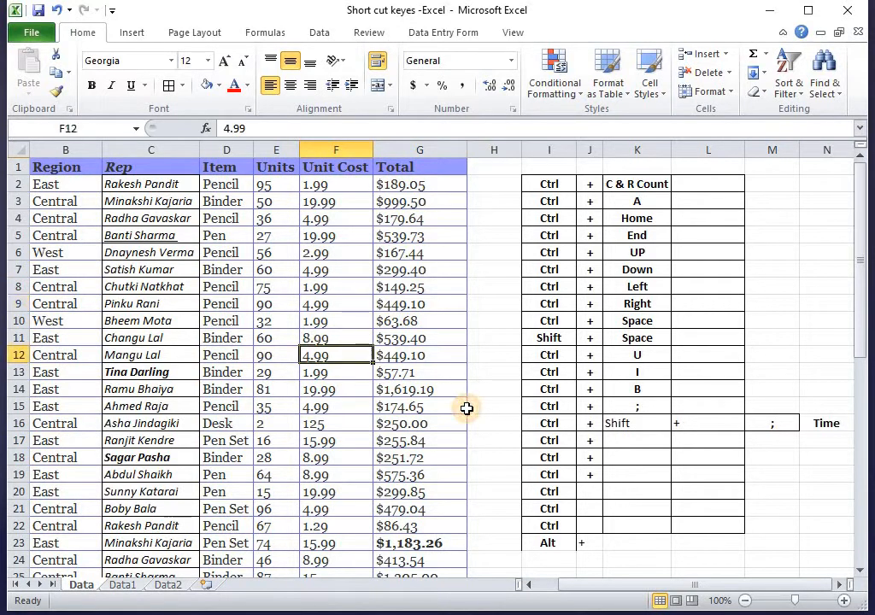
{"action": "key", "text": "ctrl+shift+4"}
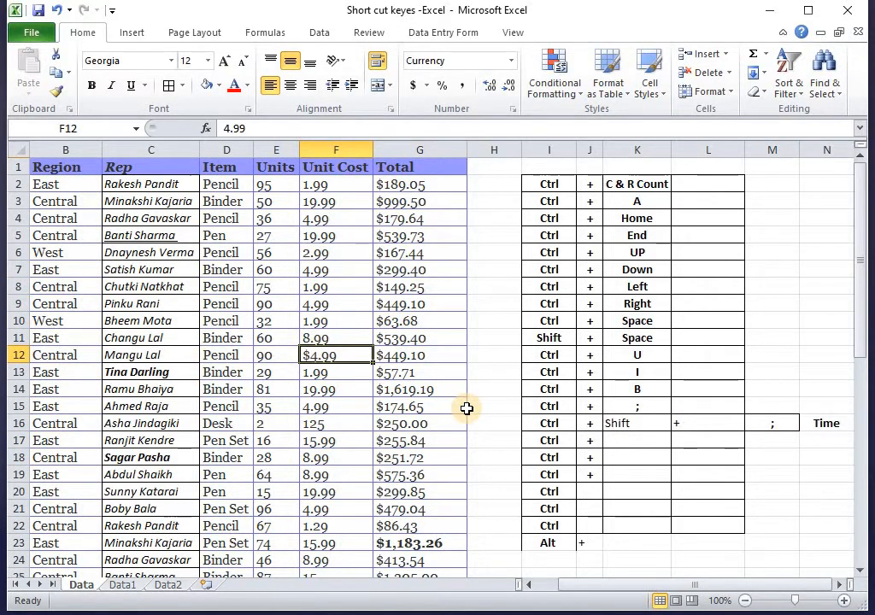
{"action": "key", "text": "Down"}
{"action": "key", "text": "ctrl+shift+4"}
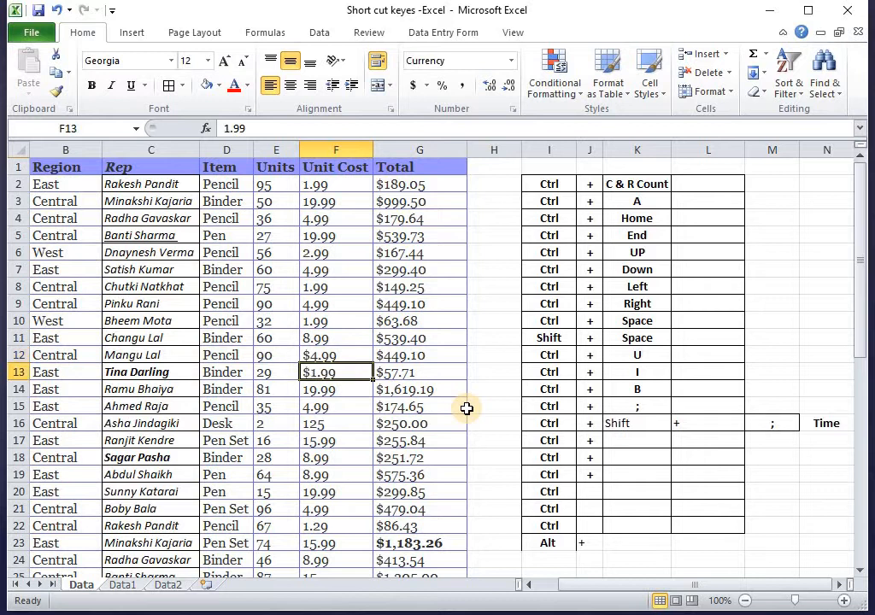
- List the currency shortcut in row 17 by entering "Shift" in K17, "+" in L17 and "$" in M17
{"action": "left_click", "coordinate": [664, 445]}
{"action": "type", "text": "Shift"}
{"action": "key", "text": "Tab"}
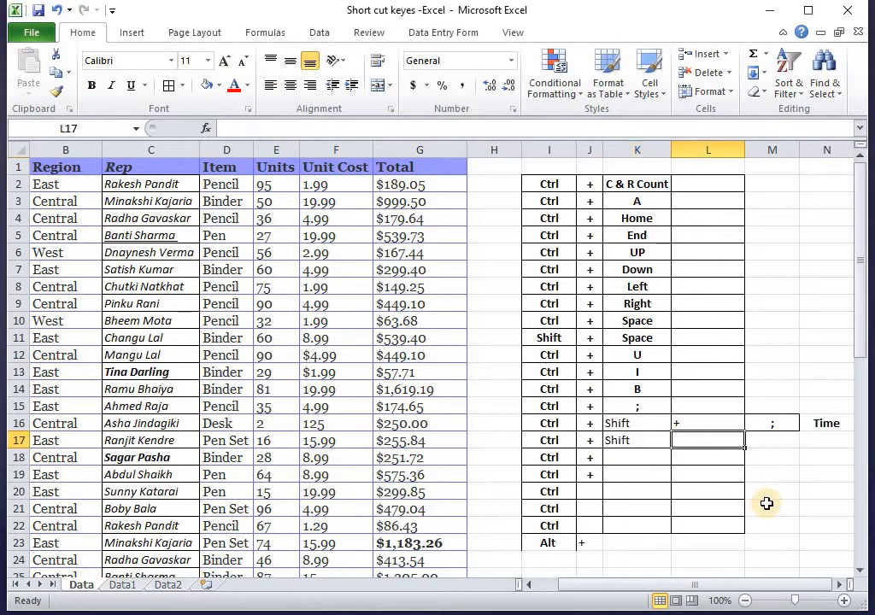
{"action": "type", "text": "+"}
{"action": "key", "text": "Tab"}
{"action": "type", "text": "$"}
{"action": "key", "text": "Return"}
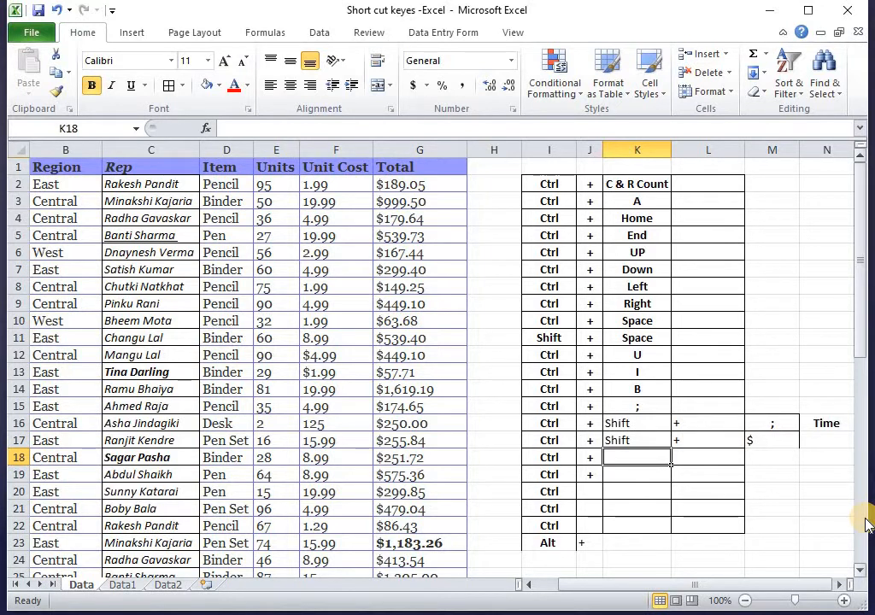
- Create two copies of the Data2 sheet, placed after the existing sheets
{"action": "left_click", "coordinate": [260, 506]}
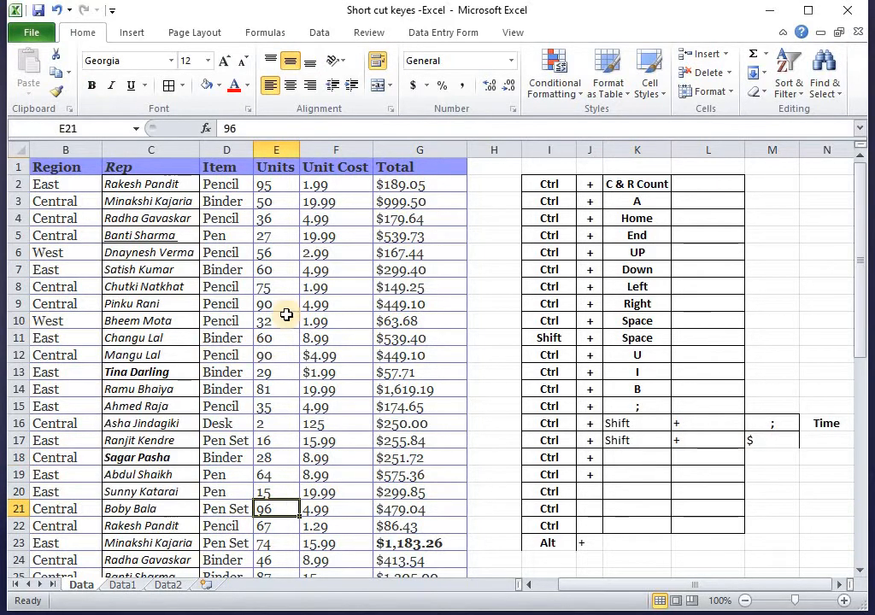
{"action": "left_click", "coordinate": [171, 585], "text": "shift"}
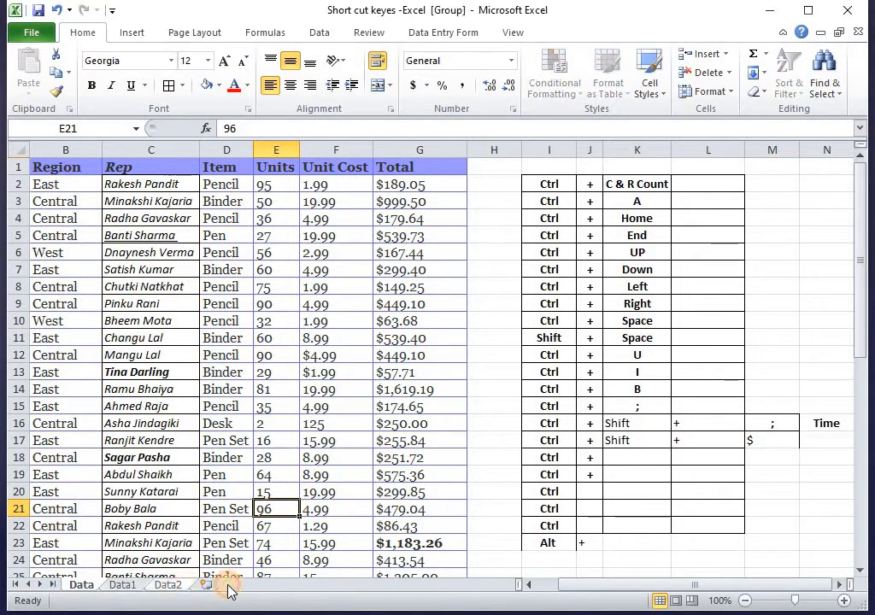
{"action": "left_click", "coordinate": [171, 586]}
{"action": "left_click_drag", "start_coordinate": [171, 585], "coordinate": [235, 589]}
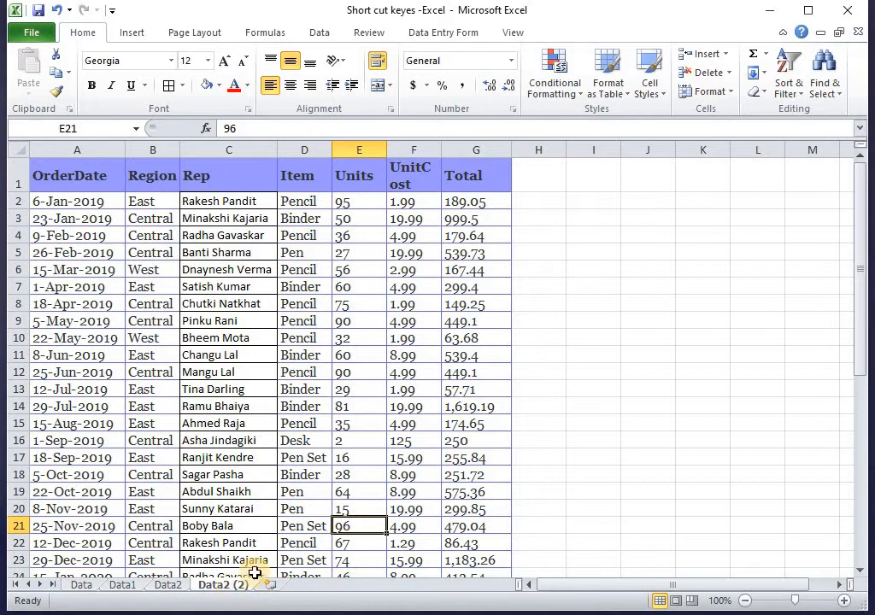
{"action": "left_click_drag", "start_coordinate": [253, 590], "coordinate": [347, 581]}
- Look through the workbook's sheets, including both Data2 copies, ending on Data2 (3)
{"action": "left_click", "coordinate": [165, 586]}
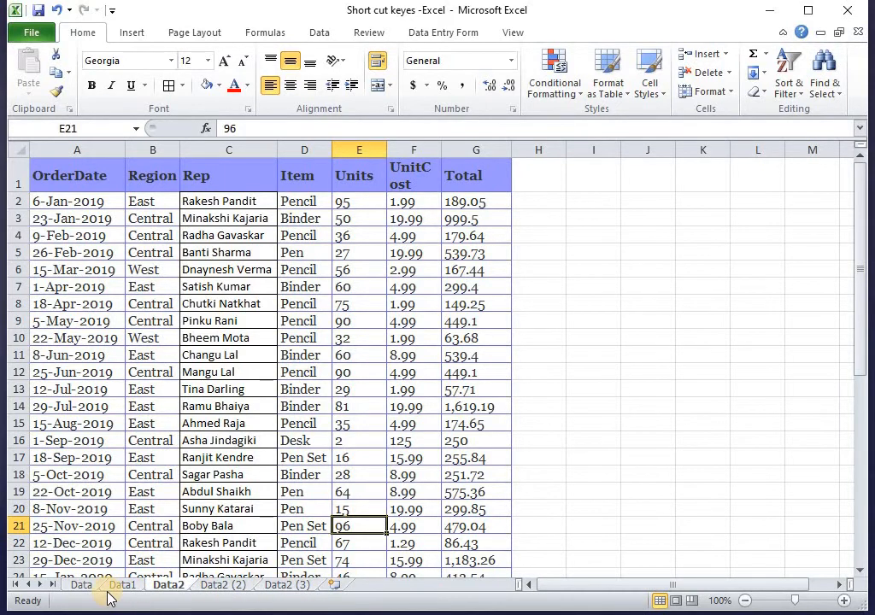
{"action": "left_click", "coordinate": [88, 588]}
{"action": "left_click", "coordinate": [122, 588]}
{"action": "left_click", "coordinate": [287, 588]}
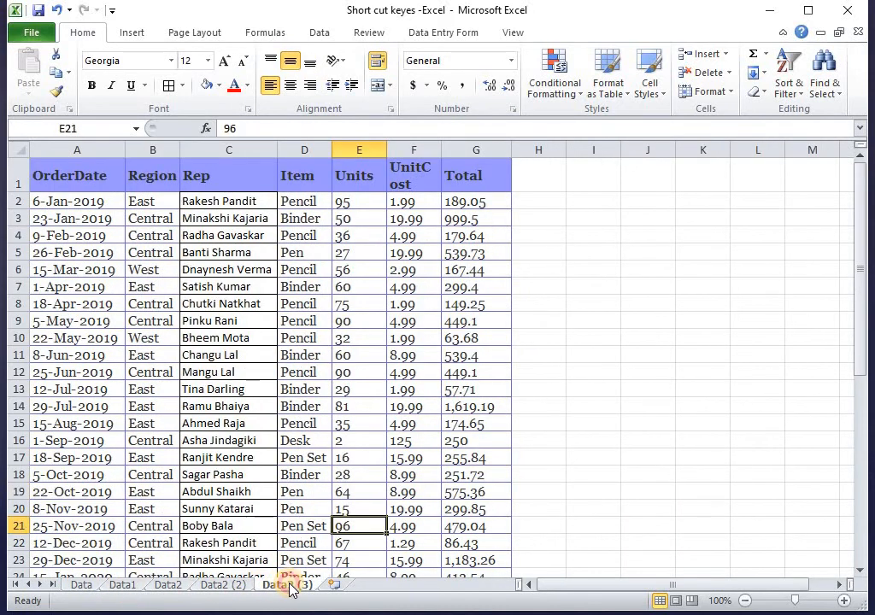
{"action": "left_click", "coordinate": [124, 588]}
{"action": "left_click", "coordinate": [176, 588]}
{"action": "left_click", "coordinate": [223, 588]}
{"action": "left_click", "coordinate": [290, 589]}
{"action": "left_click", "coordinate": [323, 557]}
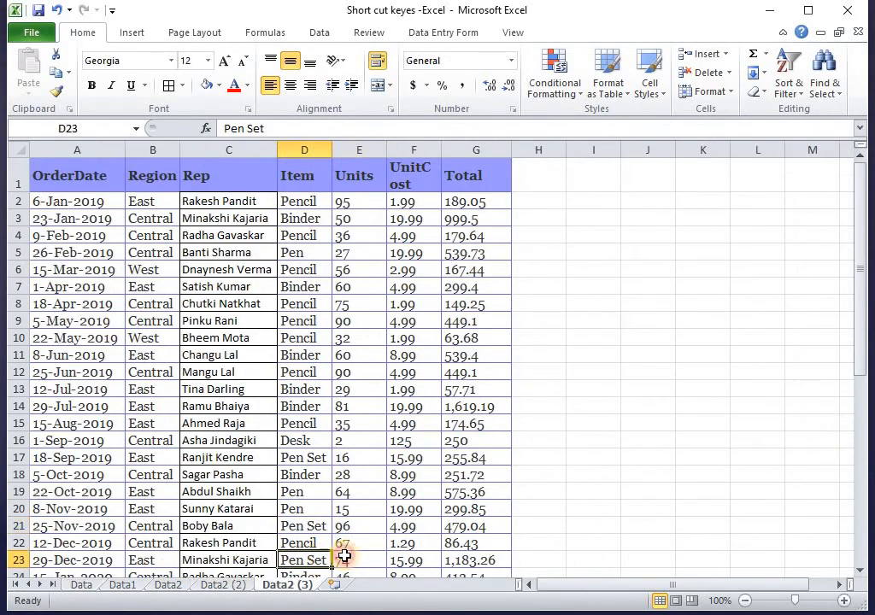
{"action": "left_click", "coordinate": [243, 588]}
{"action": "left_click", "coordinate": [291, 588]}
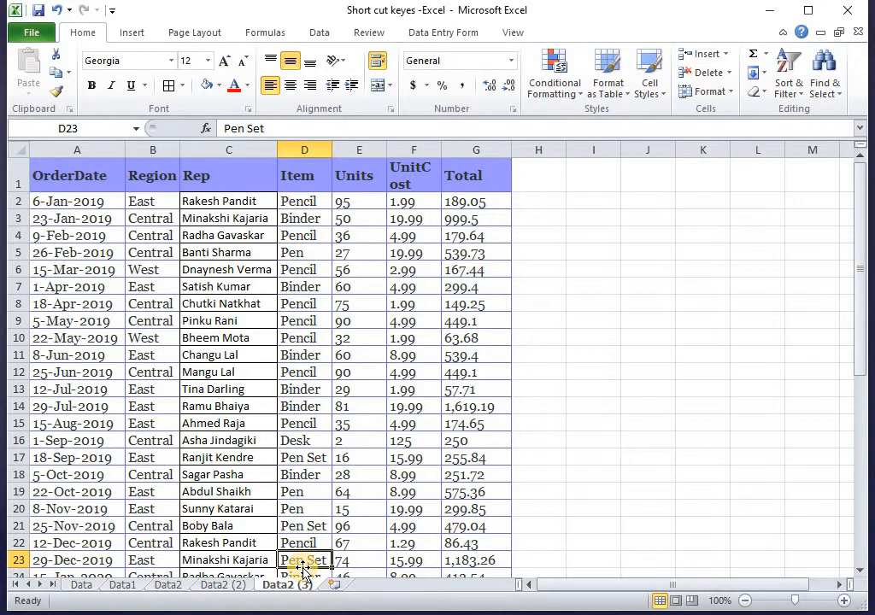
- Step back one sheet at a time from Data2 (3) to the Data sheet
{"action": "key", "text": "ctrl+Page_Up"}
{"action": "key", "text": "ctrl+Page_Up"}
{"action": "key", "text": "ctrl+Page_Up"}
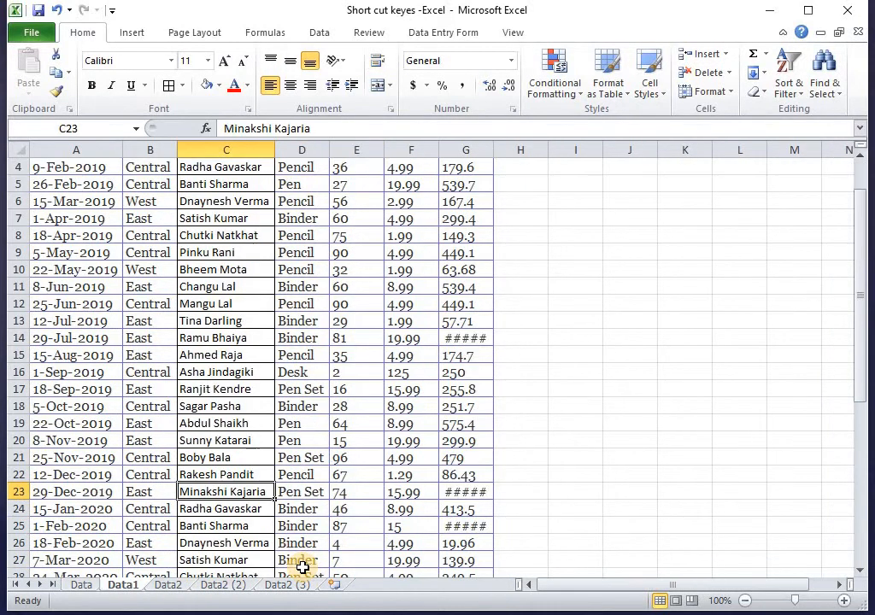
{"action": "key", "text": "ctrl+Page_Up"}
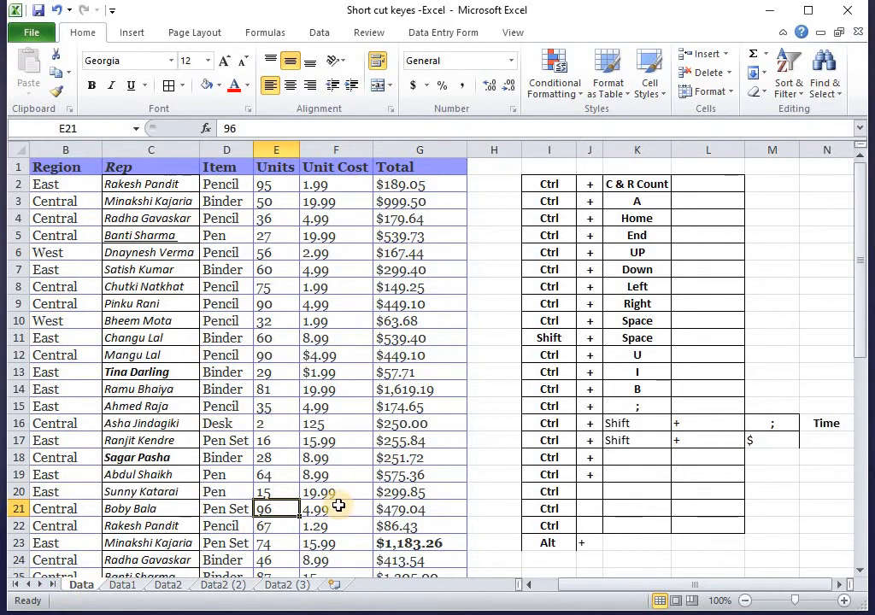
- Step forward through every sheet from Data to Data2 (3), and return sheet by sheet to Data
{"action": "key", "text": "ctrl+Page_Down"}
{"action": "key", "text": "ctrl+Page_Down"}
{"action": "key", "text": "ctrl+Page_Down"}
{"action": "key", "text": "ctrl+Page_Down"}
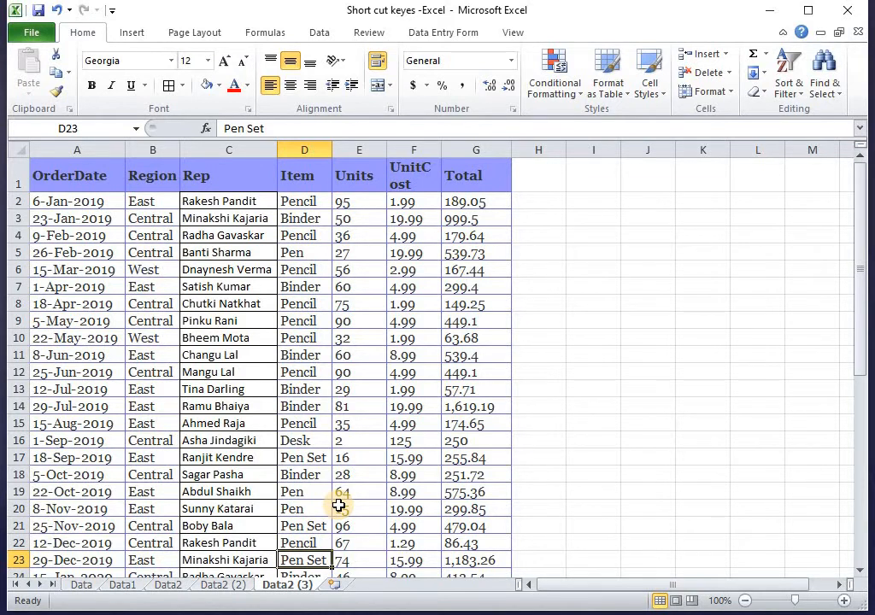
{"action": "key", "text": "ctrl+Page_Up"}
{"action": "key", "text": "ctrl+Page_Up"}
{"action": "key", "text": "ctrl+Page_Up"}
{"action": "key", "text": "ctrl+Page_Up"}
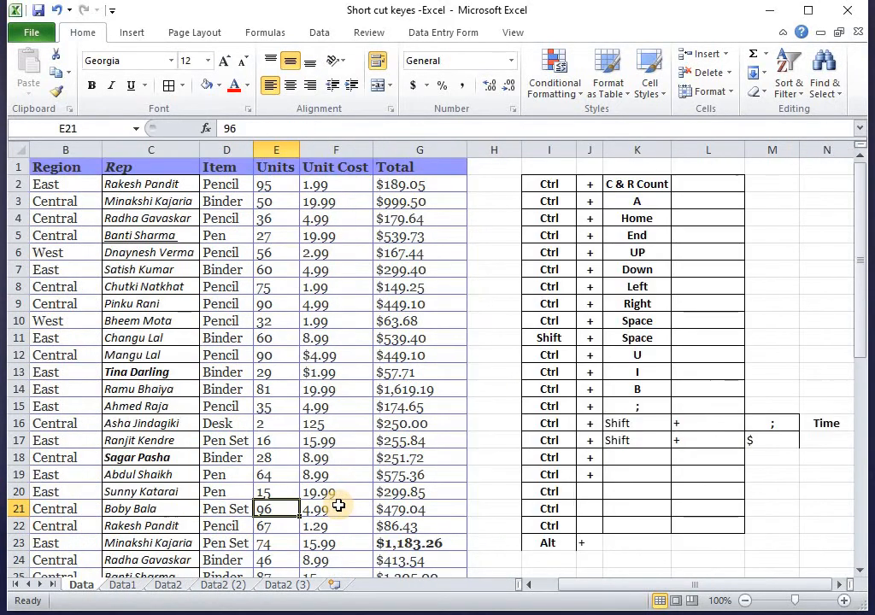
- Enter "Page up" in cell K18 of the shortcut table
{"action": "left_click", "coordinate": [637, 457]}
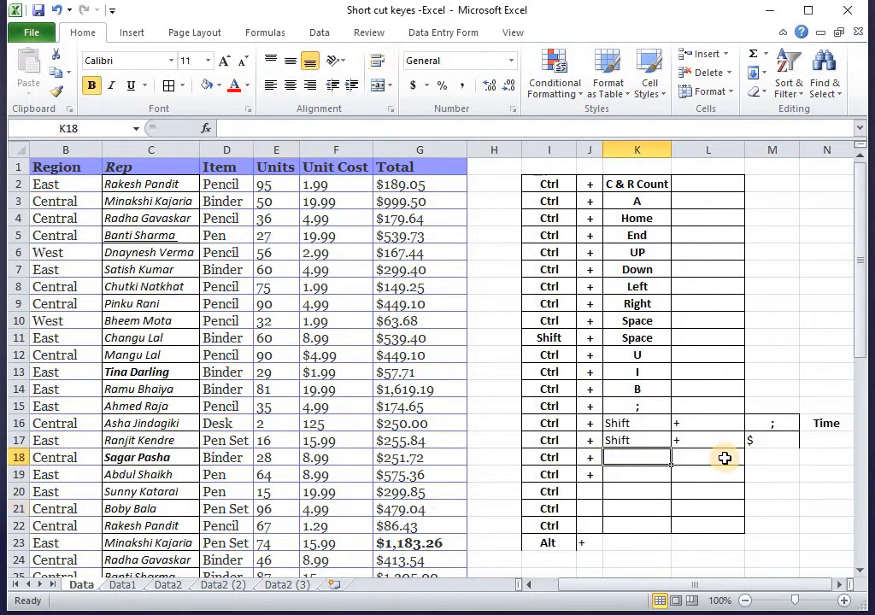
{"action": "type", "text": "Page"}
{"action": "key", "text": "Return"}
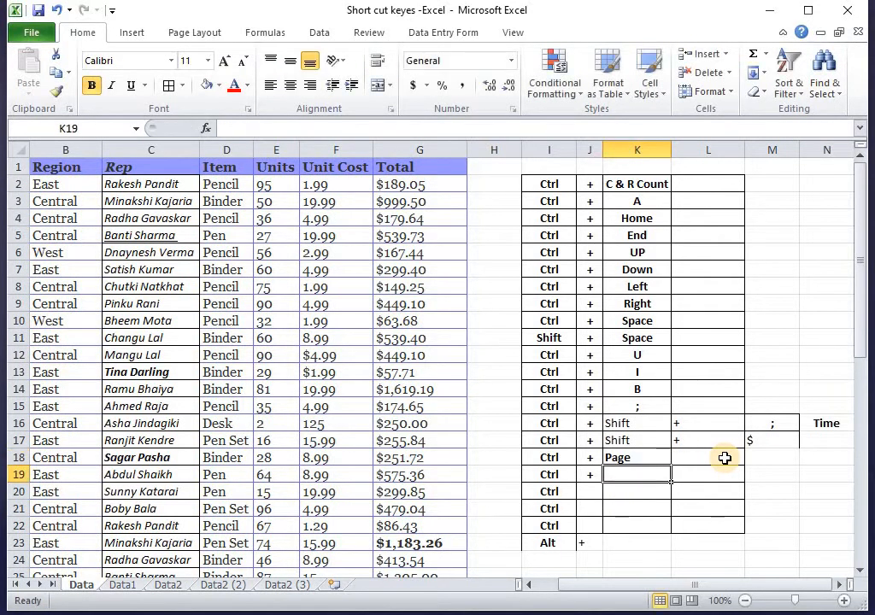
{"action": "key", "text": "Up"}
{"action": "key", "text": "F2"}
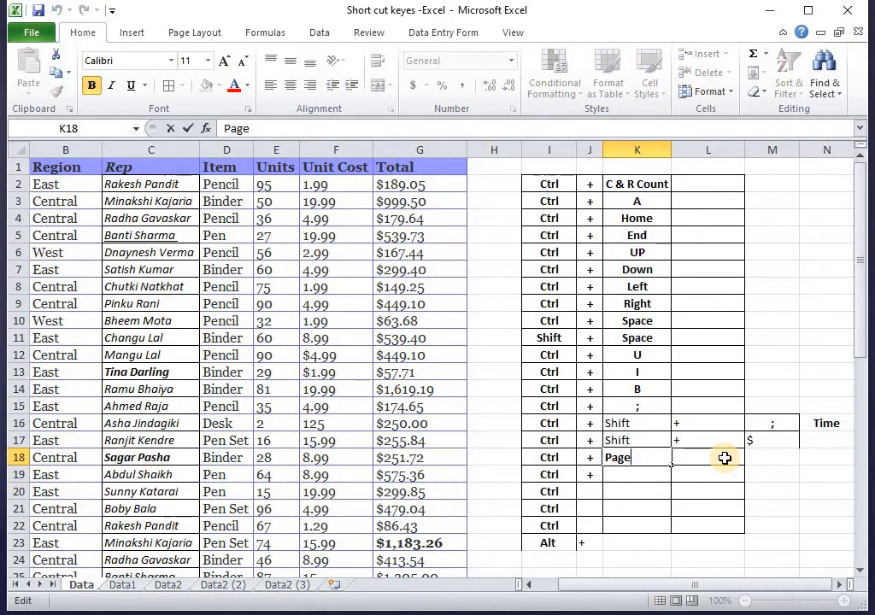
{"action": "type", "text": "up"}
{"action": "key", "text": "Return"}
- Fill the K18 entry down into K19 and change its text to "Page Down"
{"action": "key", "text": "ctrl+d"}
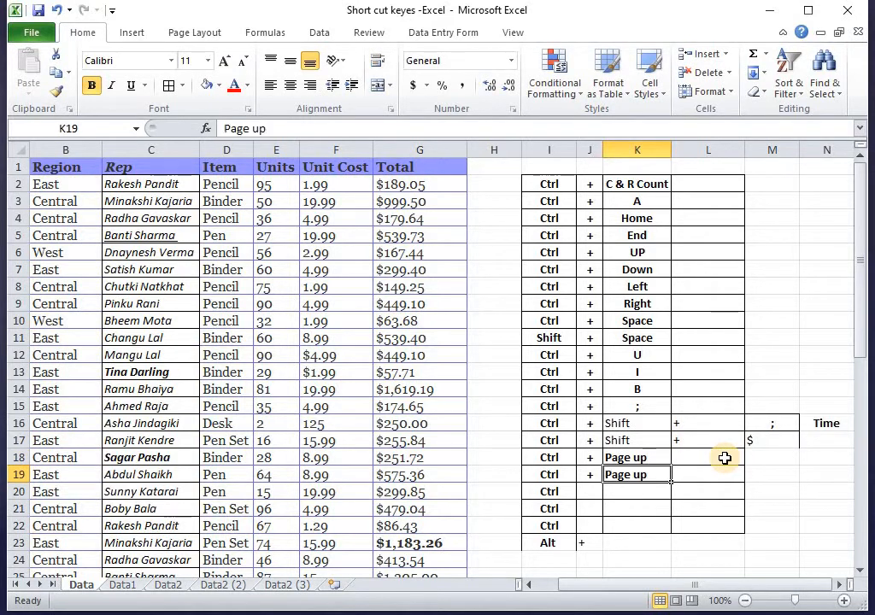
{"action": "key", "text": "F2"}
{"action": "key", "text": "BackSpace"}
{"action": "key", "text": "BackSpace"}
{"action": "type", "text": "Don"}
{"action": "type", "text": "wn"}
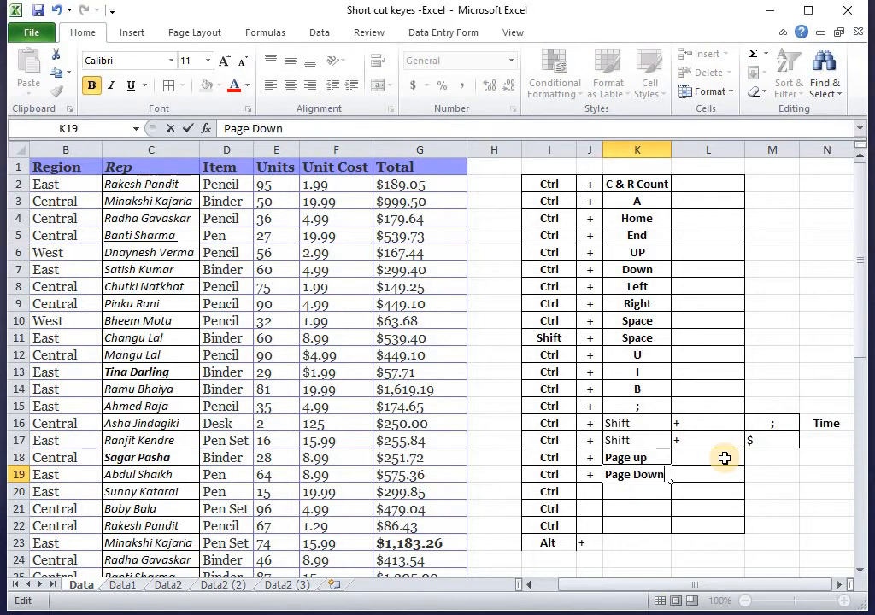
{"action": "key", "text": "Return"}
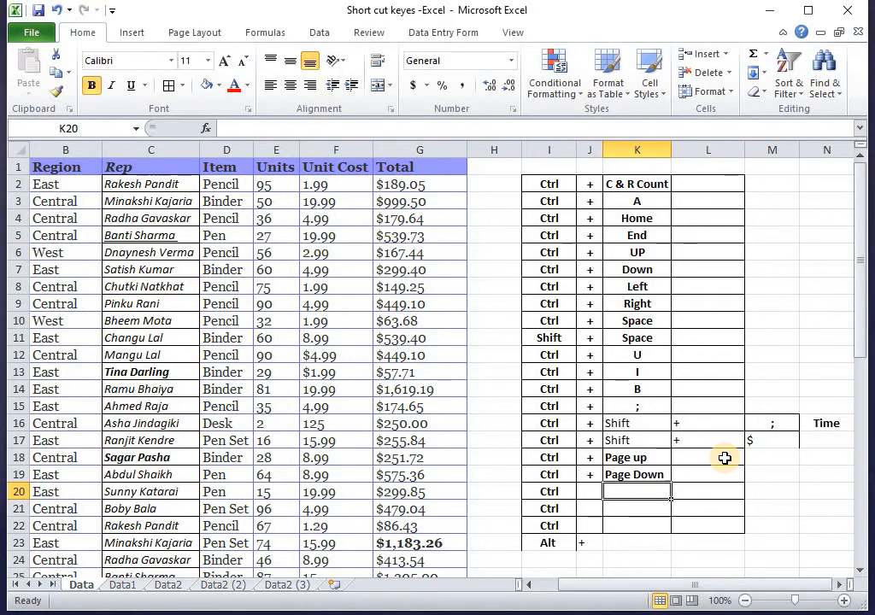
{"action": "key", "text": "Left"}
{"action": "scroll", "coordinate": [725, 459], "scroll_direction": "down", "scroll_amount": 2}
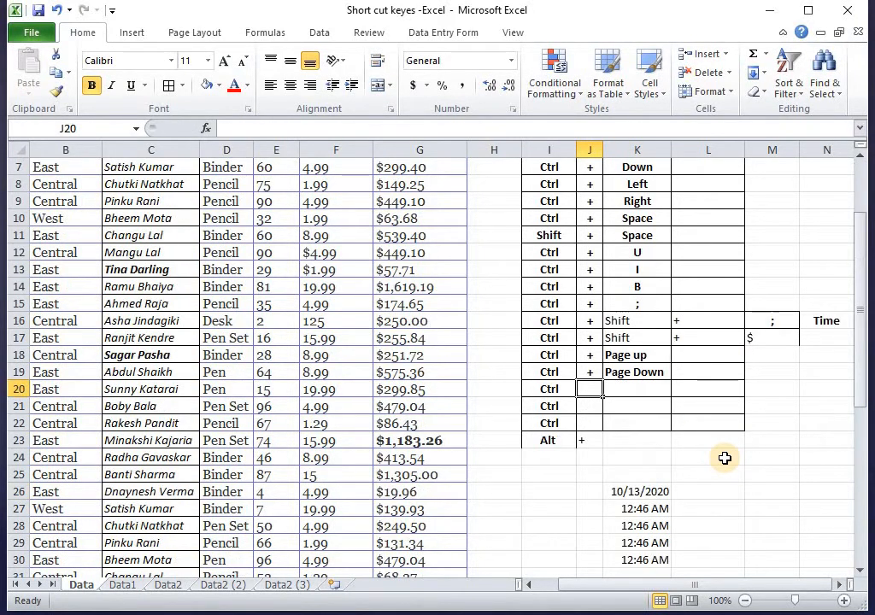
{"action": "scroll", "coordinate": [725, 453], "scroll_direction": "down", "scroll_amount": 2}
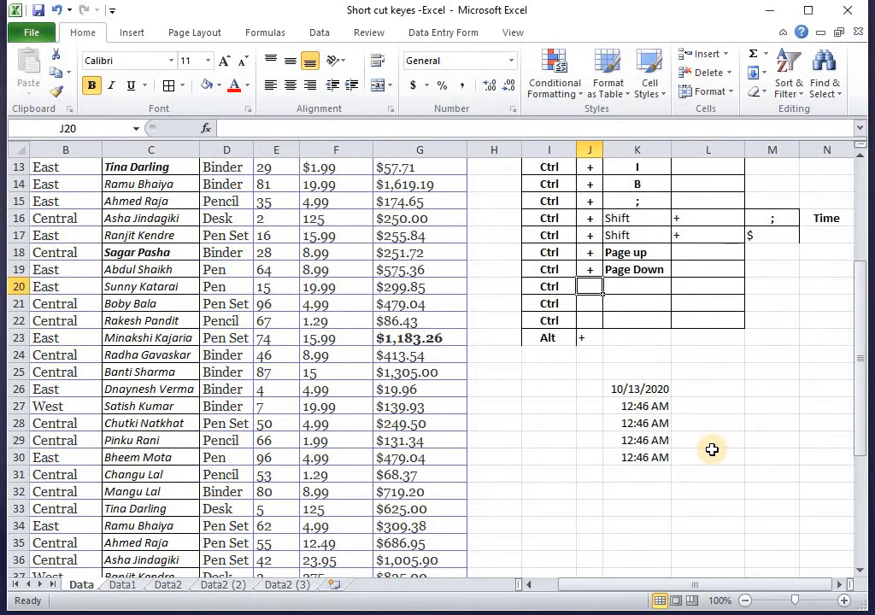
{"action": "scroll", "coordinate": [712, 449], "scroll_direction": "up", "scroll_amount": 1}
{"action": "scroll", "coordinate": [735, 440], "scroll_direction": "up", "scroll_amount": 3}
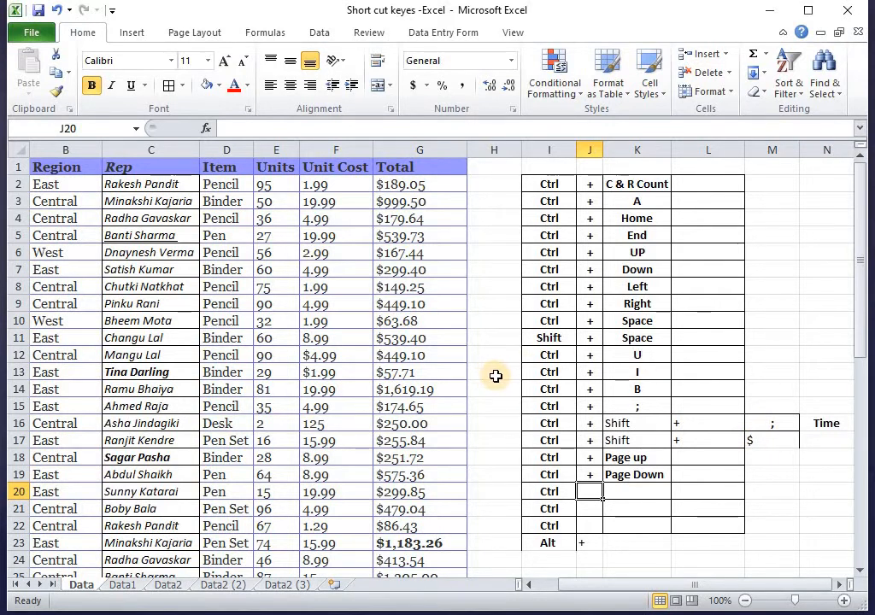
- Add up the Total column with AutoSum in cell G45, using the range G2:G44
{"action": "scroll", "coordinate": [493, 376], "scroll_direction": "down", "scroll_amount": 3}
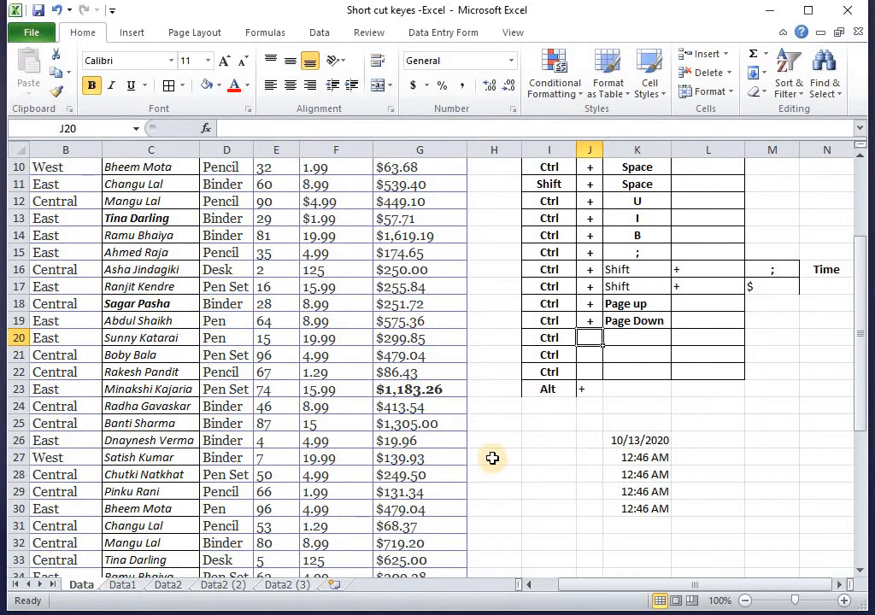
{"action": "scroll", "coordinate": [461, 478], "scroll_direction": "down", "scroll_amount": 3}
{"action": "scroll", "coordinate": [410, 483], "scroll_direction": "down", "scroll_amount": 3}
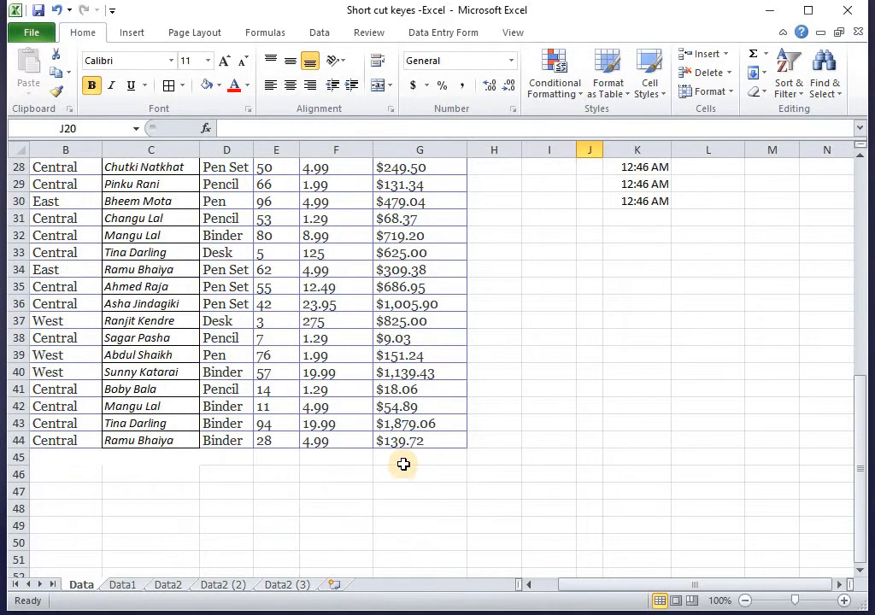
{"action": "left_click", "coordinate": [403, 464]}
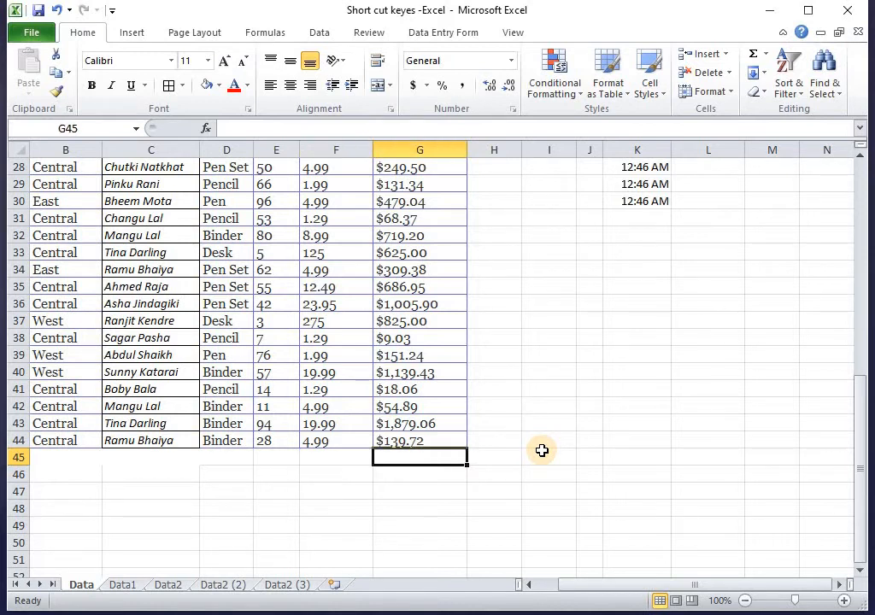
{"action": "key", "text": "alt+equal"}
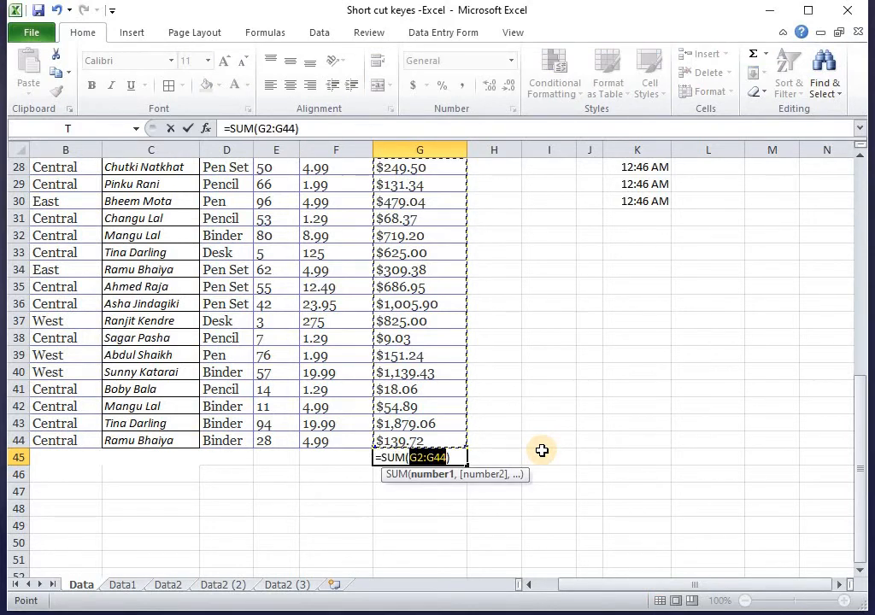
{"action": "key", "text": "Return"}
- Add up the Unit Cost column with AutoSum in cell F45
{"action": "key", "text": "Left"}
{"action": "key", "text": "Up"}
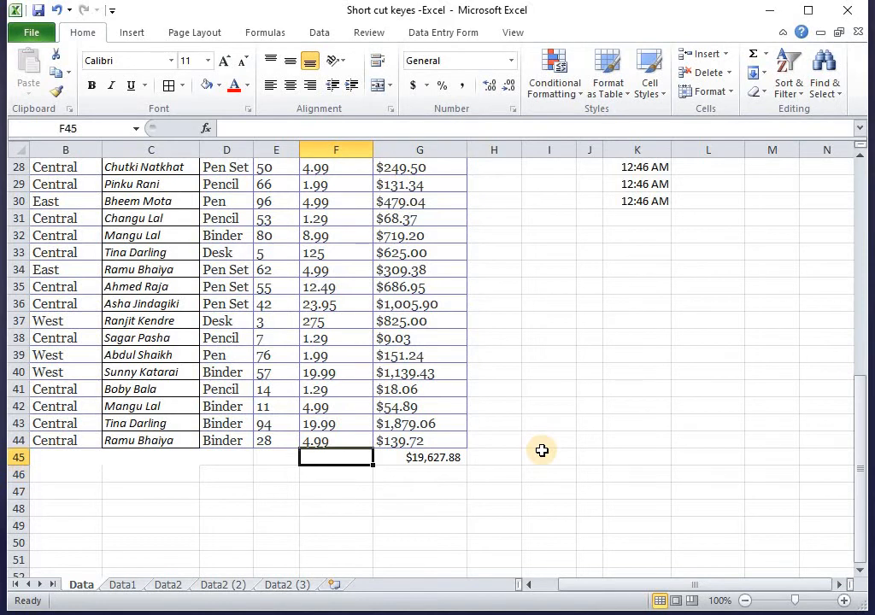
{"action": "key", "text": "alt+equal"}
{"action": "key", "text": "Return"}
- Add up the numeric values of row 37 across with AutoSum in cell H37
{"action": "key", "text": "Left"}
{"action": "key", "text": "Up"}
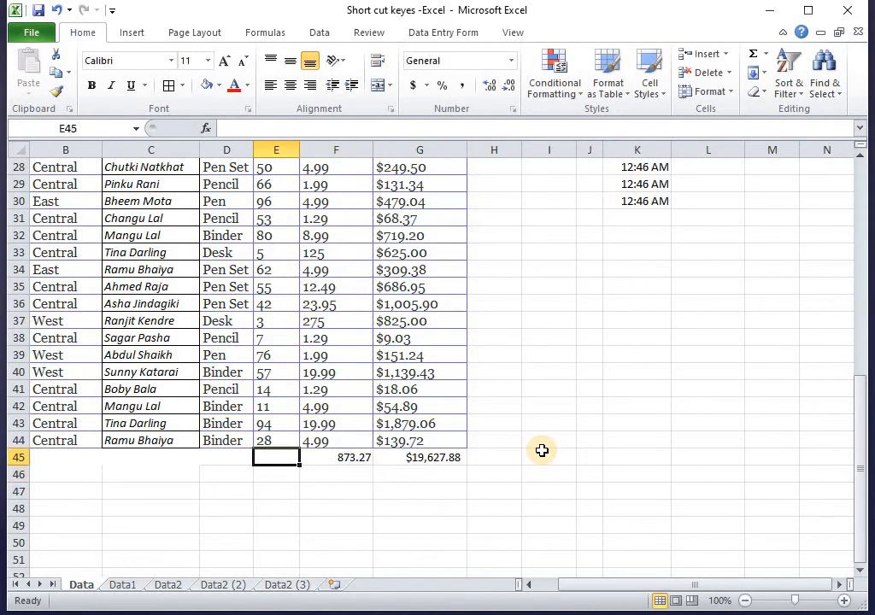
{"action": "key", "text": "Right"}
{"action": "key", "text": "Right"}
{"action": "scroll", "coordinate": [541, 451], "scroll_direction": "up", "scroll_amount": 3}
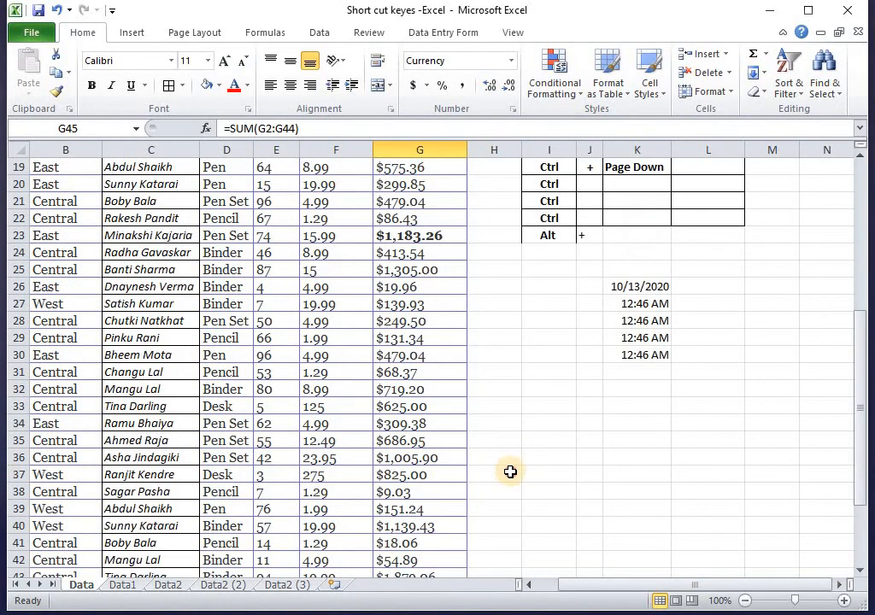
{"action": "left_click", "coordinate": [511, 471]}
{"action": "key", "text": "alt+equal"}
{"action": "key", "text": "Return"}
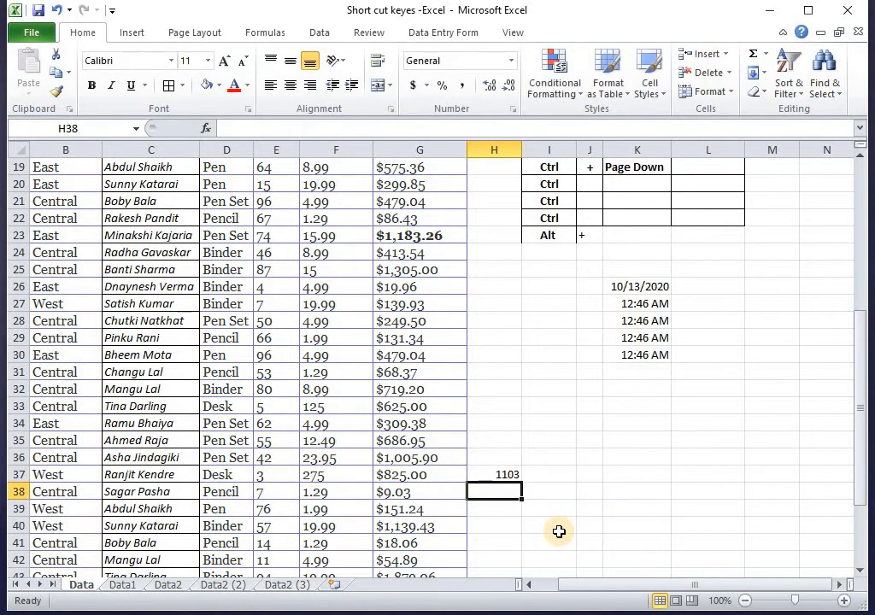
- Inspect the range used by the sum formula in H37 and highlight the numbers it adds in row 37
{"action": "scroll", "coordinate": [547, 505], "scroll_direction": "down", "scroll_amount": 2}
{"action": "left_click", "coordinate": [504, 372]}
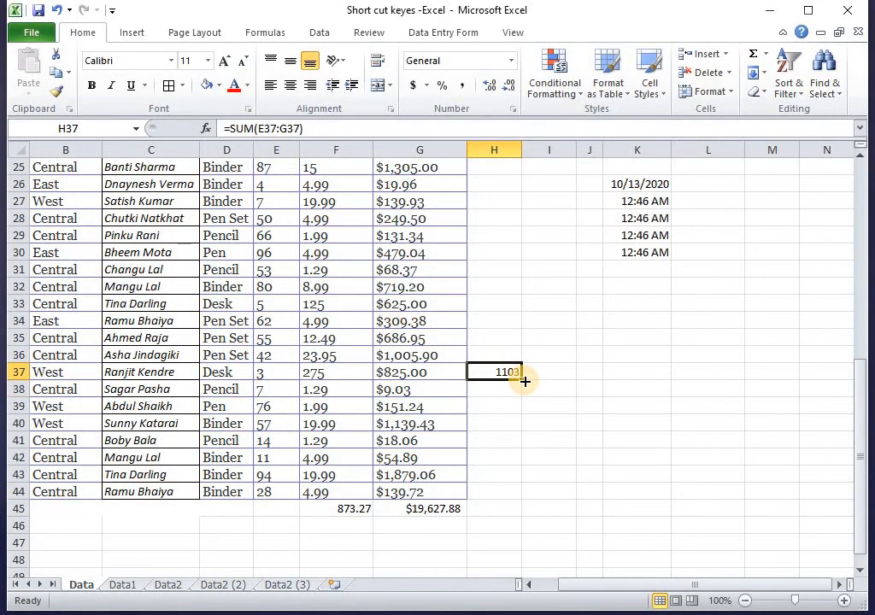
{"action": "key", "text": "F2"}
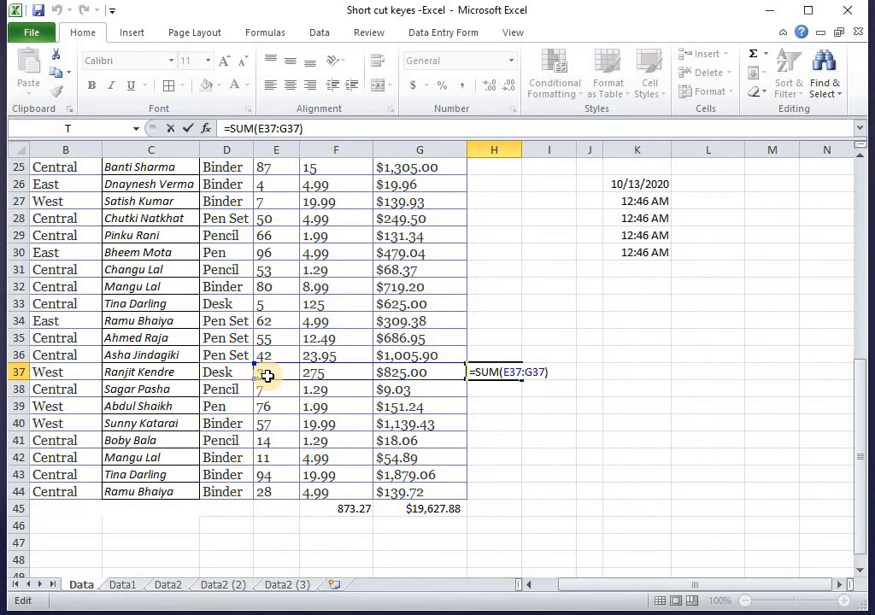
{"action": "key", "text": "Escape"}
{"action": "left_click_drag", "start_coordinate": [272, 373], "coordinate": [494, 372]}
{"action": "left_click", "coordinate": [495, 423]}
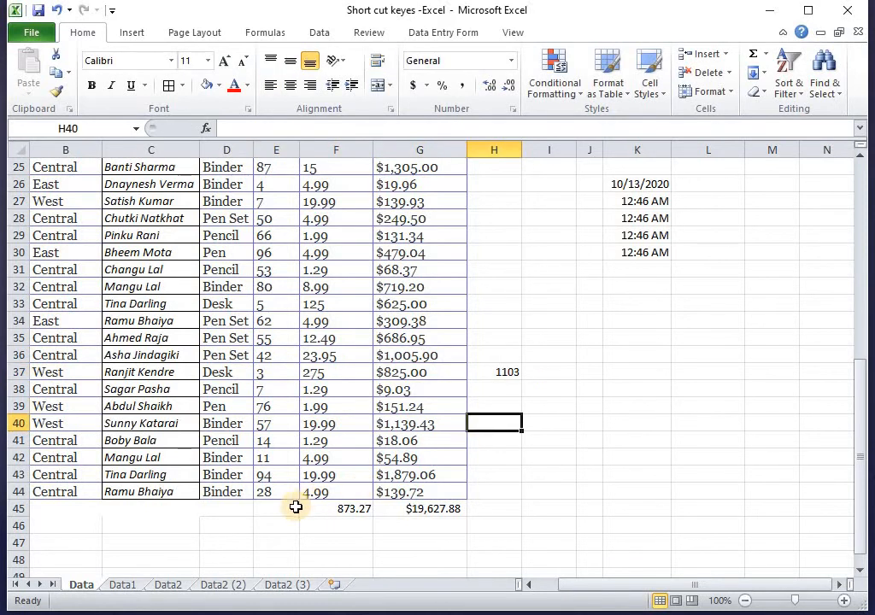
- Add up the Units column with AutoSum in cell E45
{"action": "left_click", "coordinate": [285, 510]}
{"action": "key", "text": "alt+equal"}
{"action": "key", "text": "Return"}
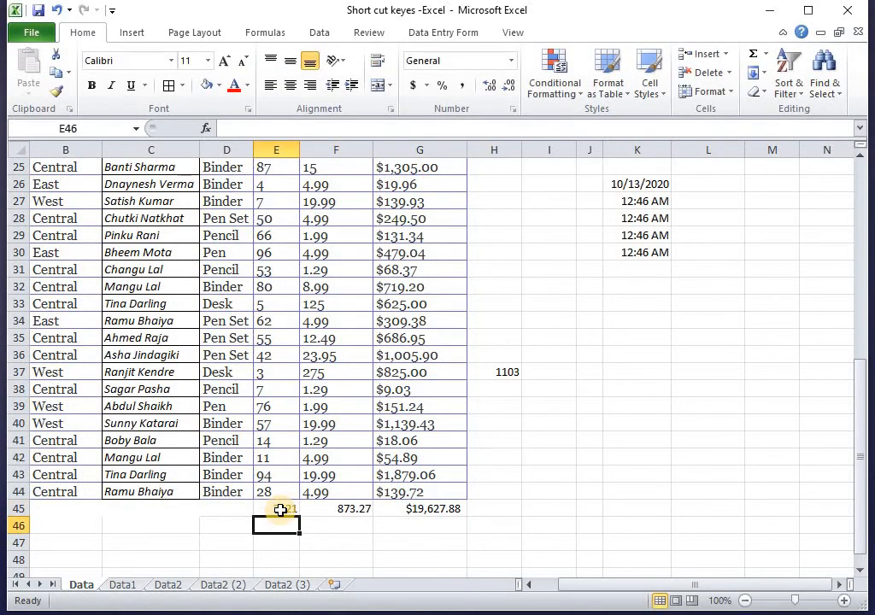
- Select the entire Units column, and review the sum formulas in E45 and F45
{"action": "scroll", "coordinate": [278, 488], "scroll_direction": "up", "scroll_amount": 5}
{"action": "scroll", "coordinate": [274, 468], "scroll_direction": "up", "scroll_amount": 3}
{"action": "left_click", "coordinate": [270, 464]}
{"action": "key", "text": "ctrl+space"}
{"action": "scroll", "coordinate": [300, 530], "scroll_direction": "down", "scroll_amount": 9}
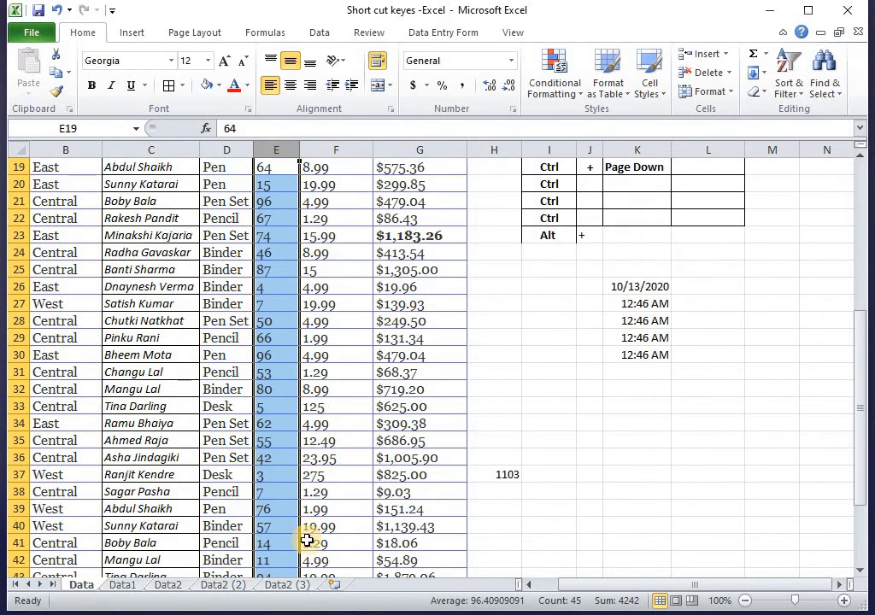
{"action": "scroll", "coordinate": [297, 544], "scroll_direction": "down", "scroll_amount": 1}
{"action": "left_click", "coordinate": [281, 411]}
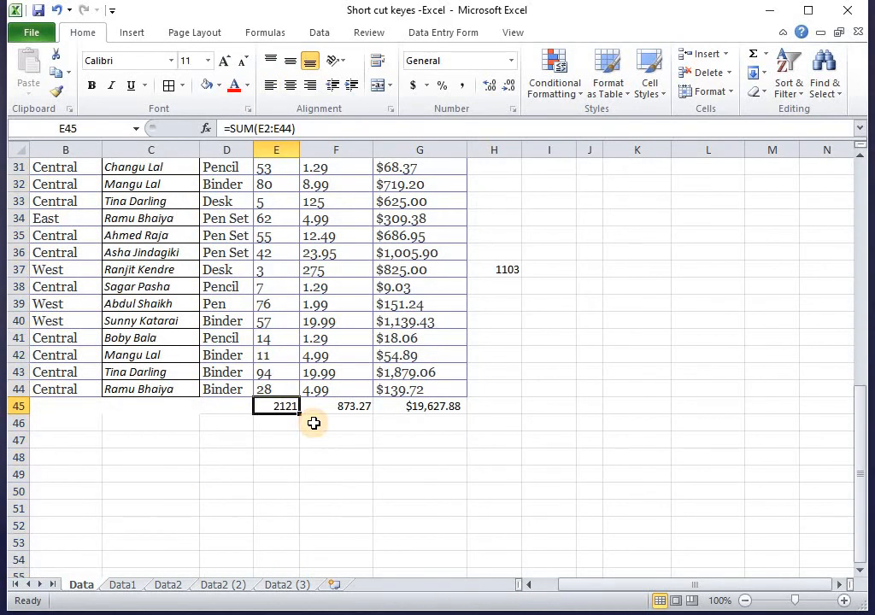
{"action": "left_click", "coordinate": [328, 404]}
{"action": "scroll", "coordinate": [495, 404], "scroll_direction": "down", "scroll_amount": 3}
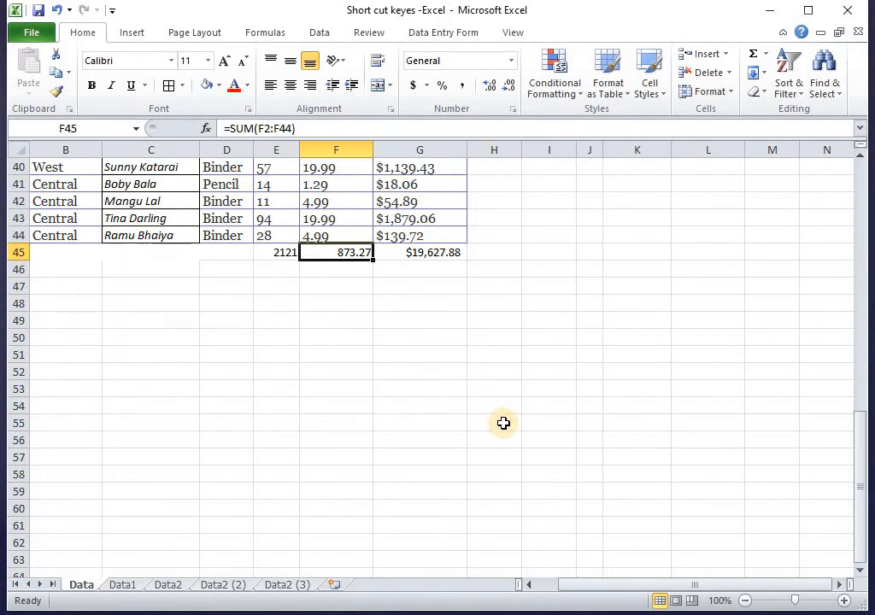
{"action": "scroll", "coordinate": [497, 409], "scroll_direction": "up", "scroll_amount": 13}
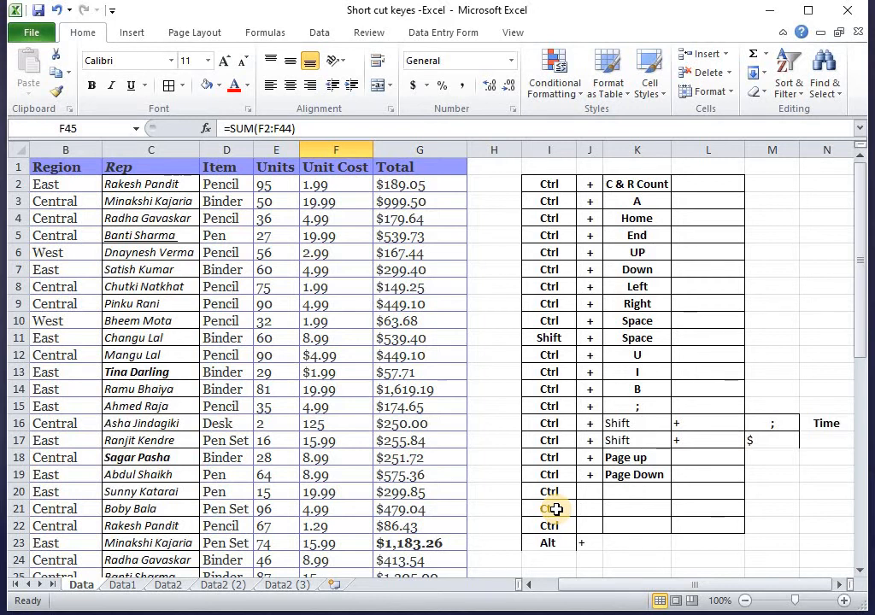
- Switch to the running PowerPoint slide show and advance it to the closing thank-you slide
{"action": "mouse_move", "coordinate": [659, 608]}
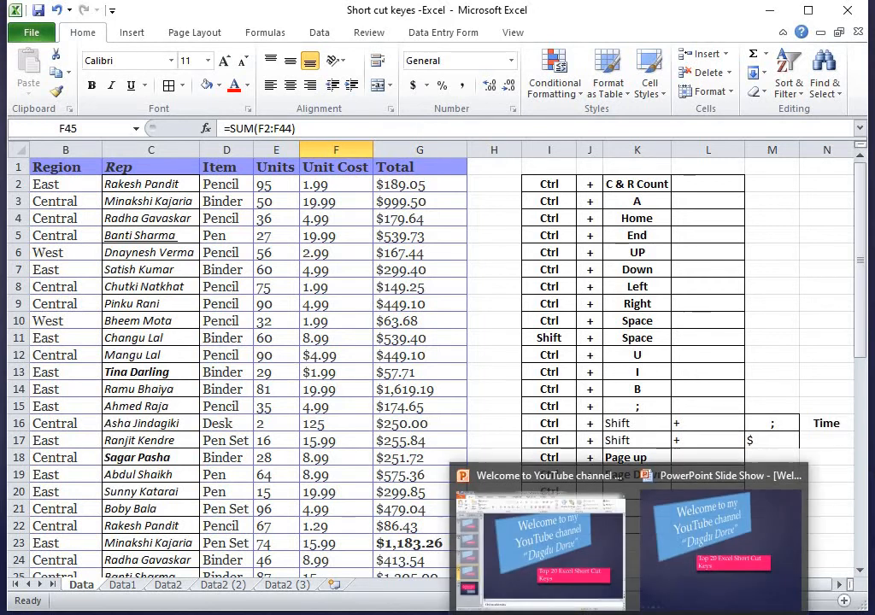
{"action": "left_click", "coordinate": [666, 584]}
{"action": "left_click", "coordinate": [666, 580]}
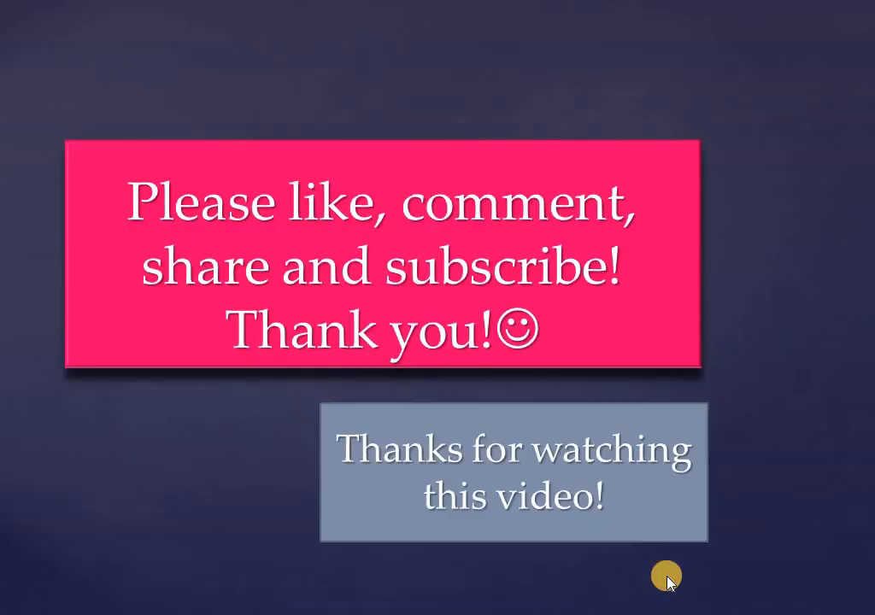